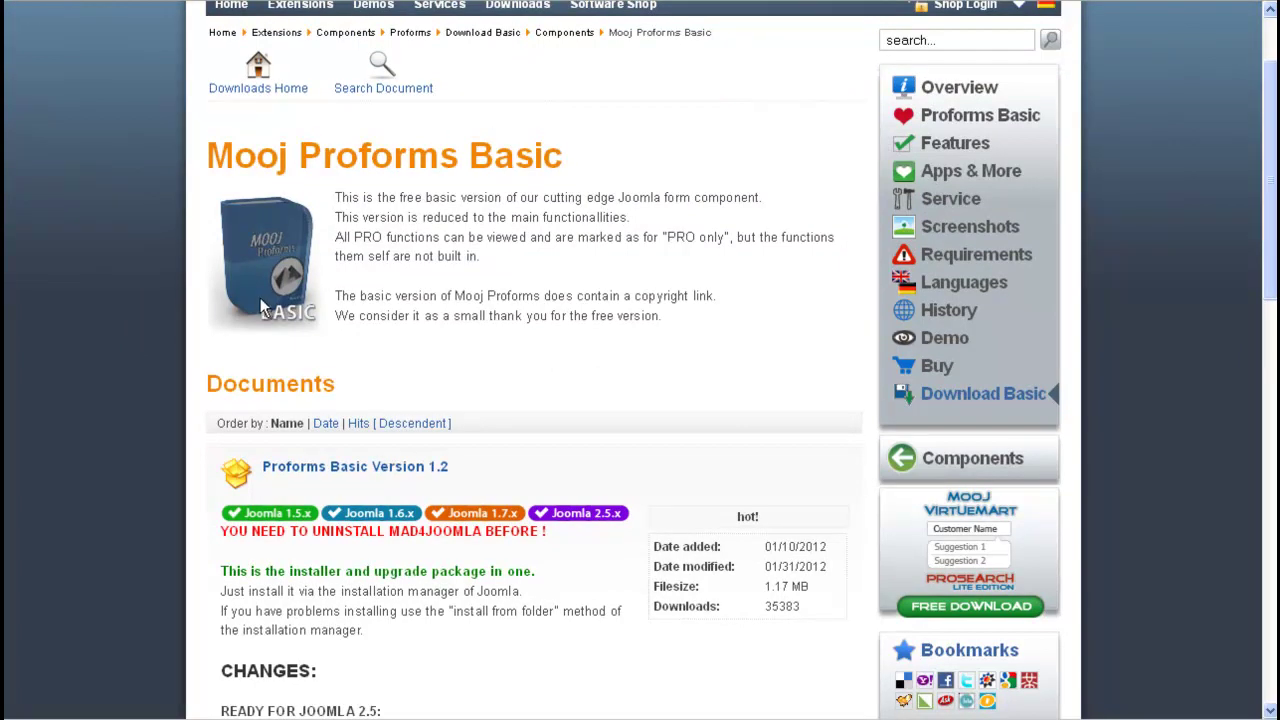
- Request the download of Proforms Basic Version 1.2 from the Documents section
{"action": "scroll", "coordinate": [366, 337], "scroll_direction": "down", "scroll_amount": 3}
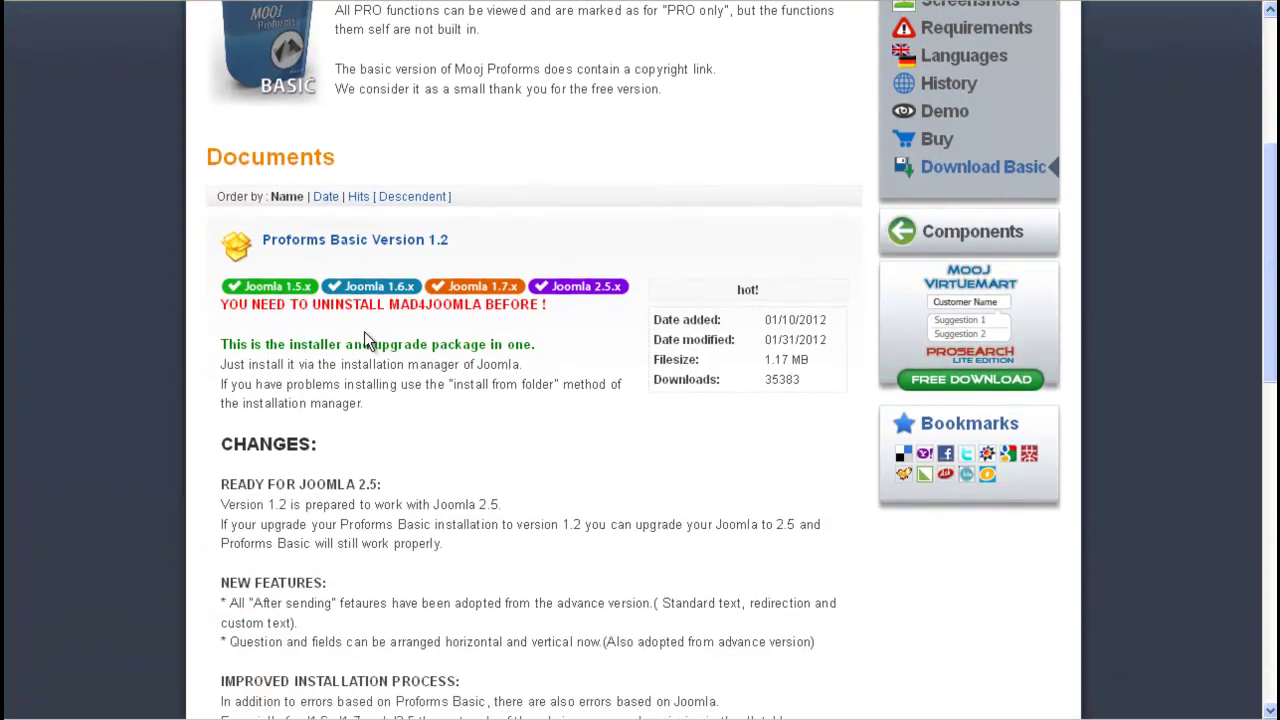
{"action": "scroll", "coordinate": [365, 337], "scroll_direction": "down", "scroll_amount": 9}
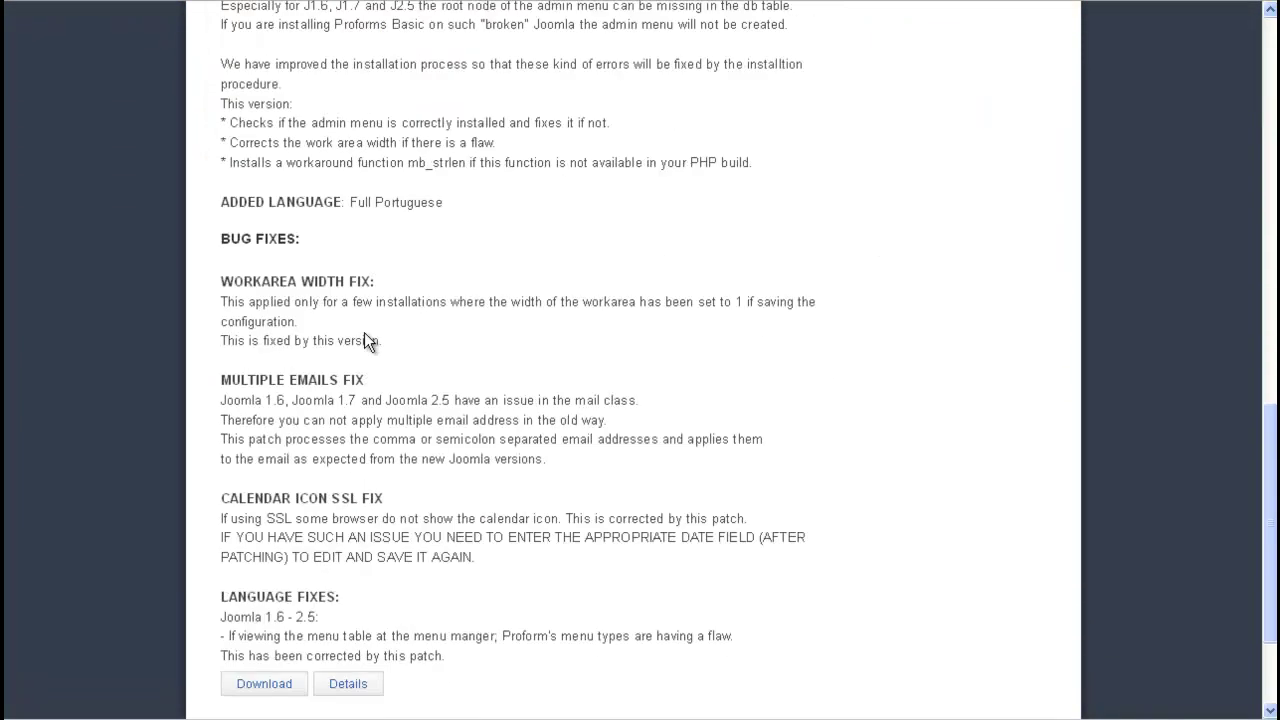
{"action": "scroll", "coordinate": [364, 333], "scroll_direction": "down", "scroll_amount": 2}
{"action": "left_click", "coordinate": [268, 527]}
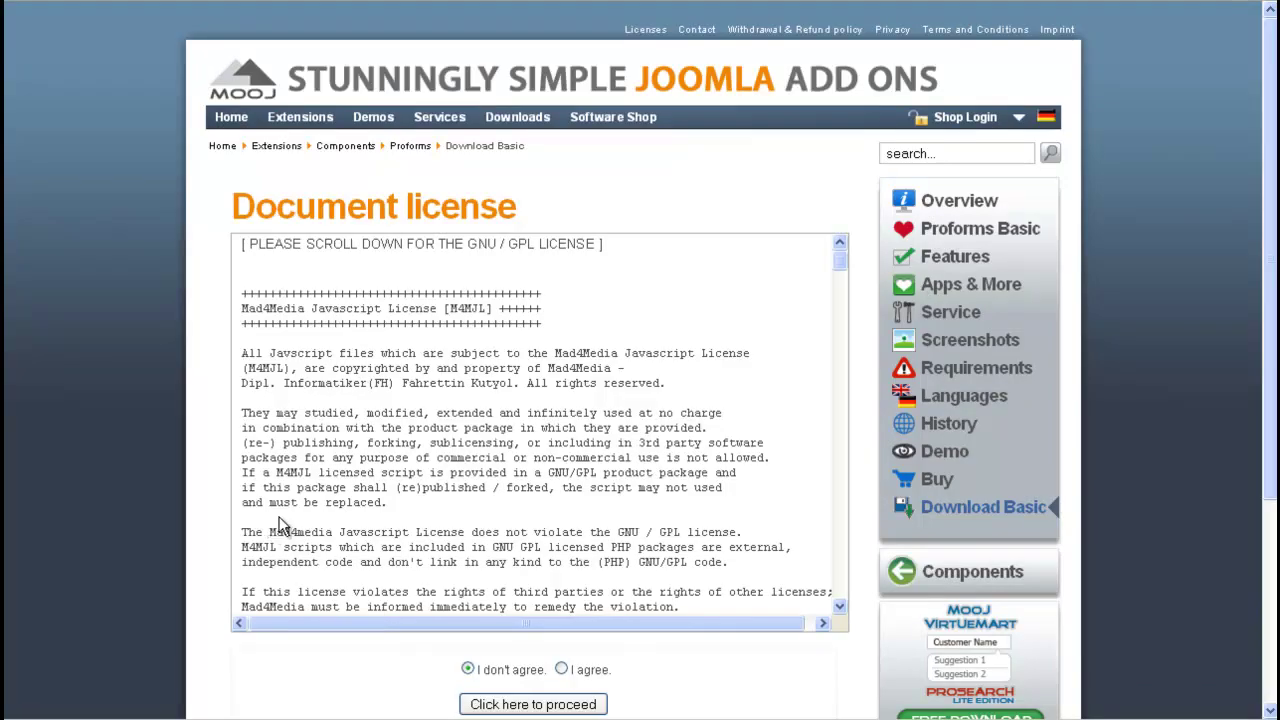
- Agree to the document license and save com_proforms_basic_v_1.2_UNZIPFIRST.zip in the suggested folder
{"action": "scroll", "coordinate": [535, 340], "scroll_direction": "down", "scroll_amount": 7}
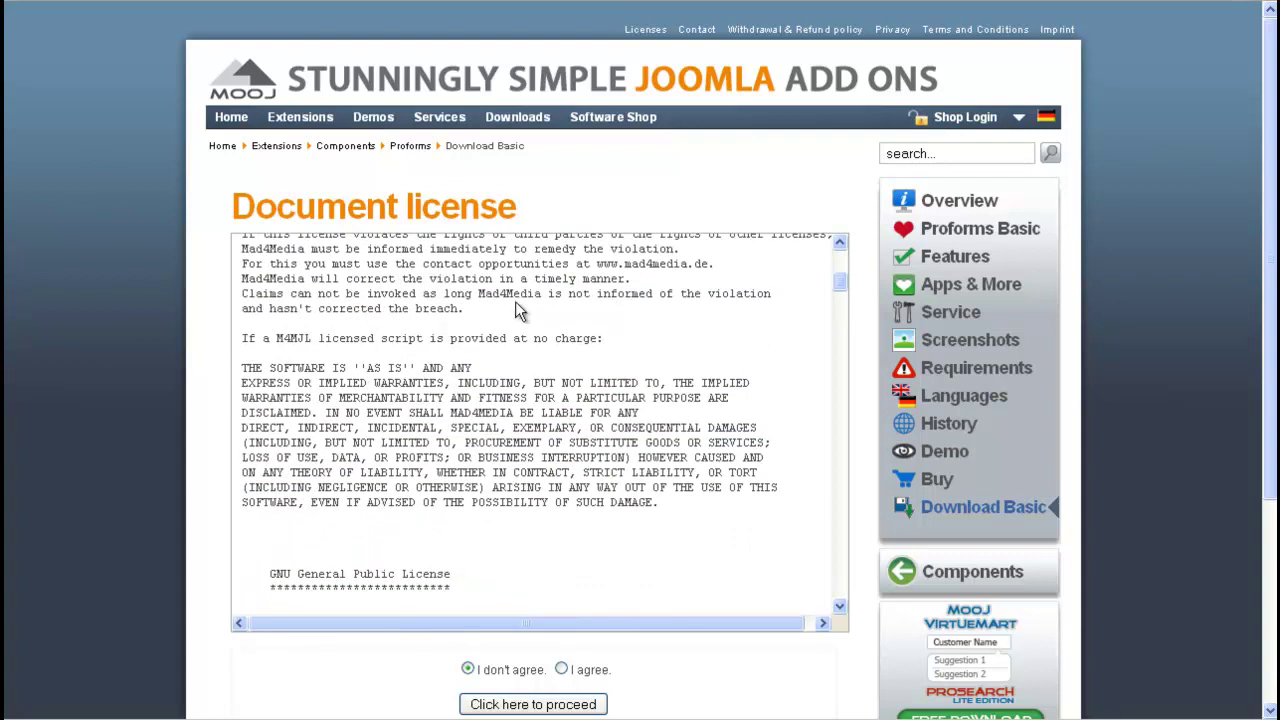
{"action": "left_click", "coordinate": [563, 670]}
{"action": "scroll", "coordinate": [494, 628], "scroll_direction": "down", "scroll_amount": 1}
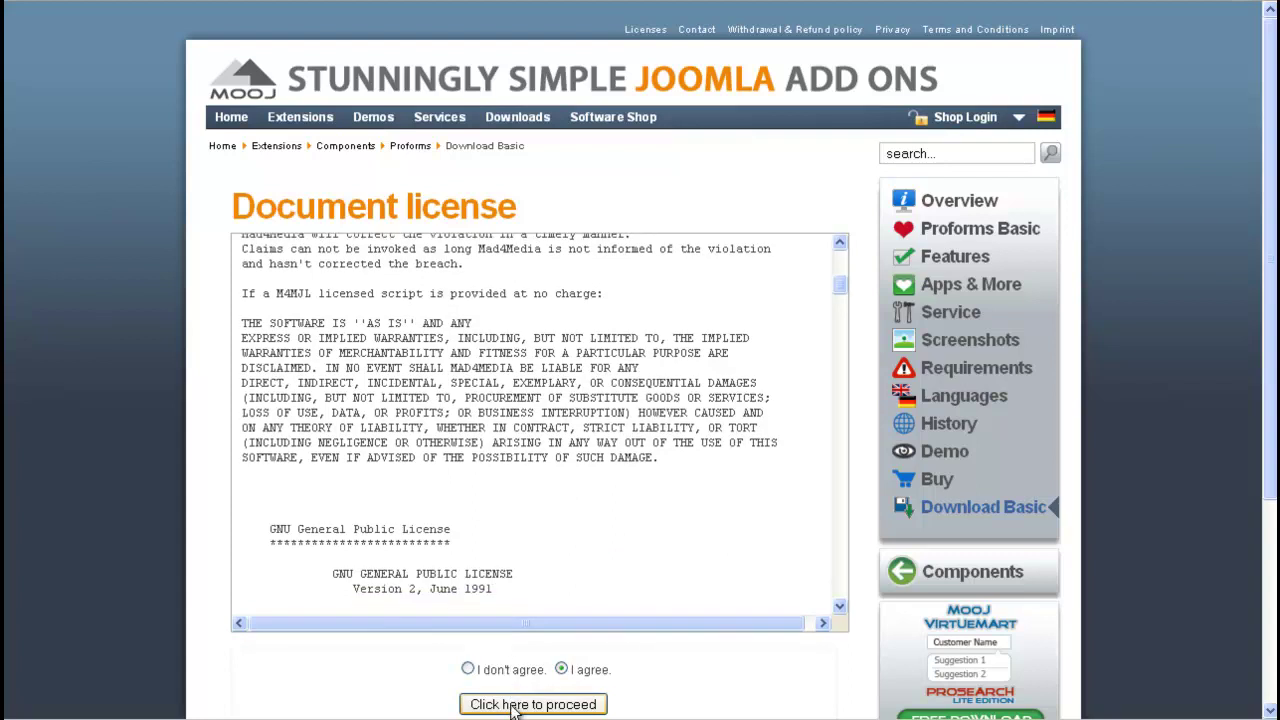
{"action": "left_click", "coordinate": [513, 705]}
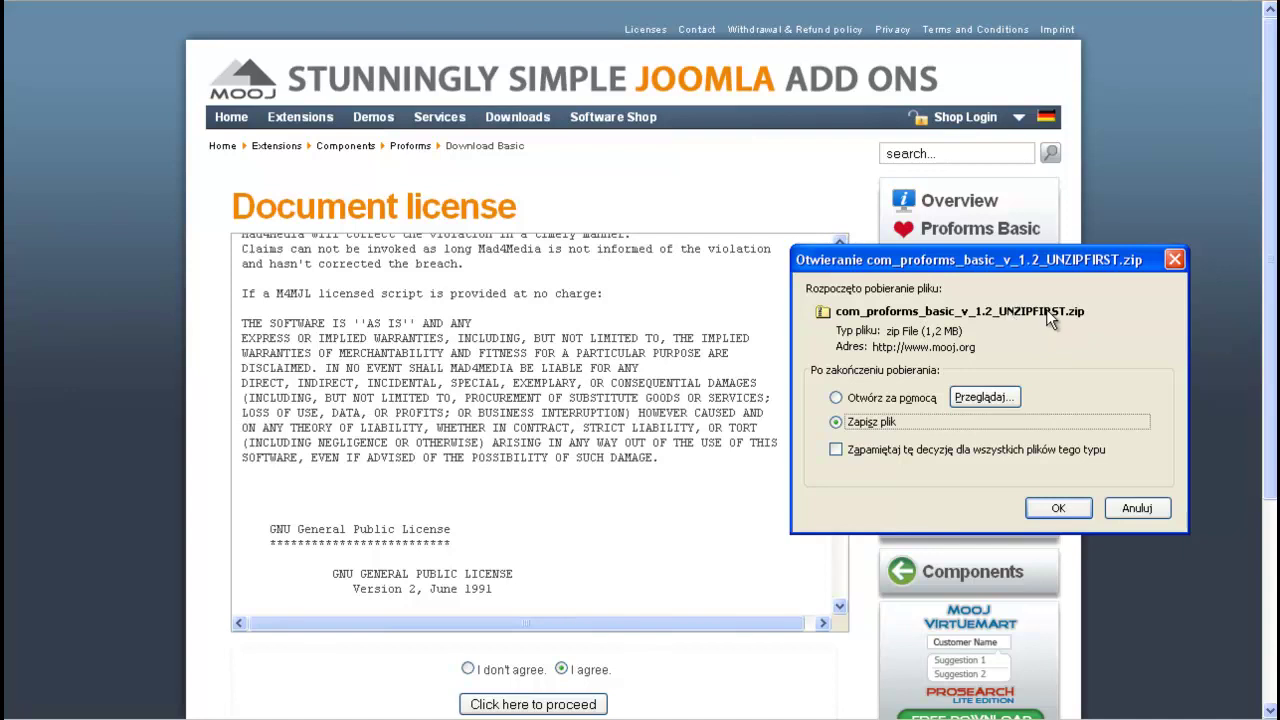
{"action": "left_click", "coordinate": [1062, 508]}
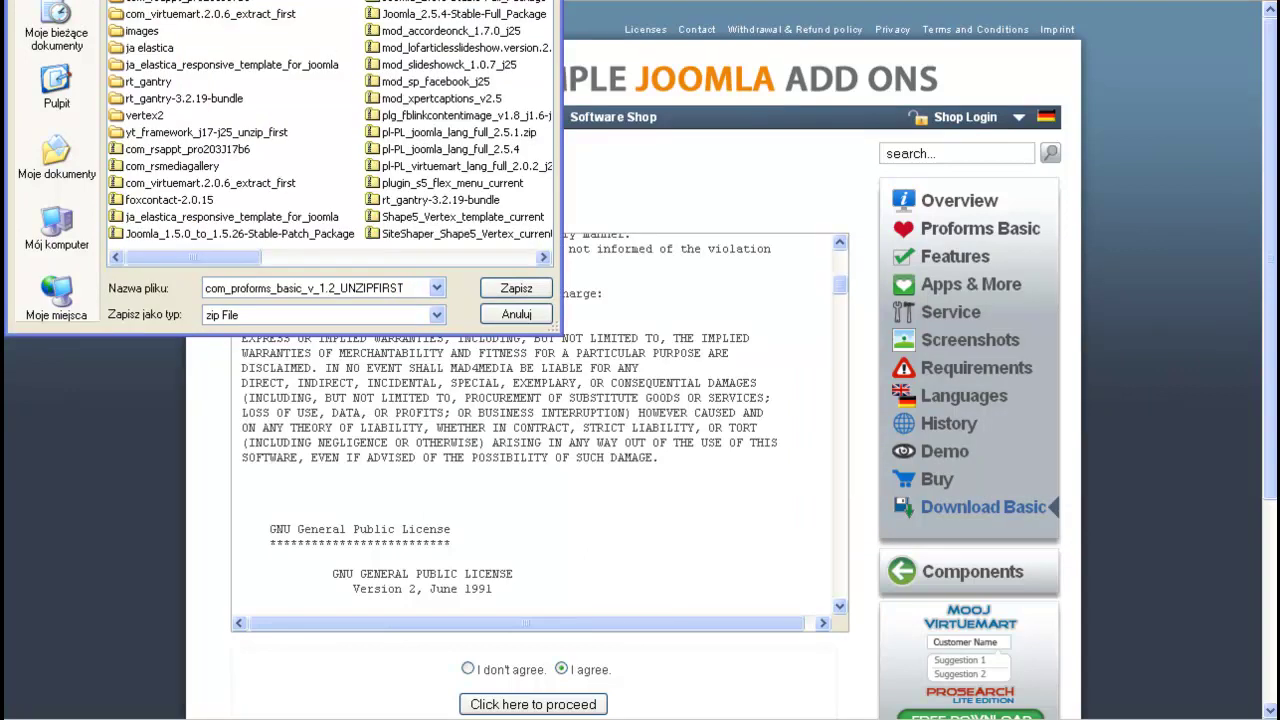
{"action": "left_click", "coordinate": [516, 288]}
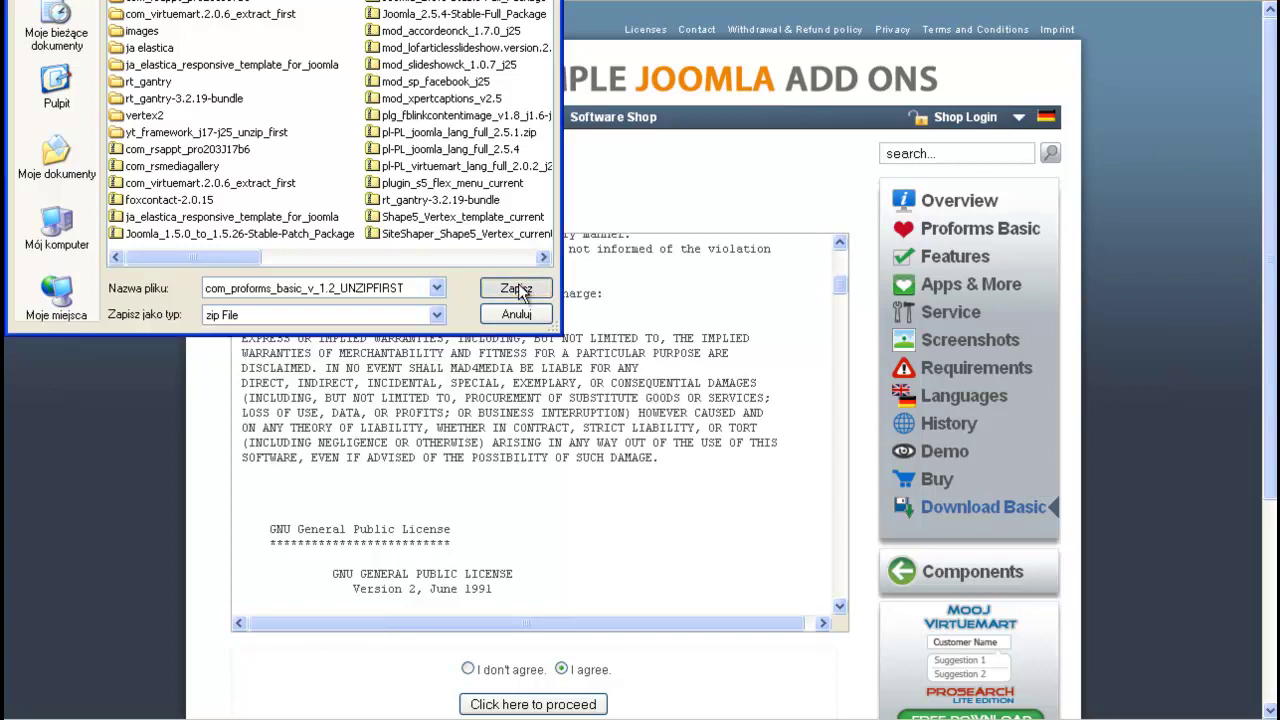
- Show the downloaded zip in its containing folder and extract it with 7-Zip into a subfolder named com_proforms_basic_v_1.2_UNZIPFIRST
{"action": "right_click", "coordinate": [692, 101]}
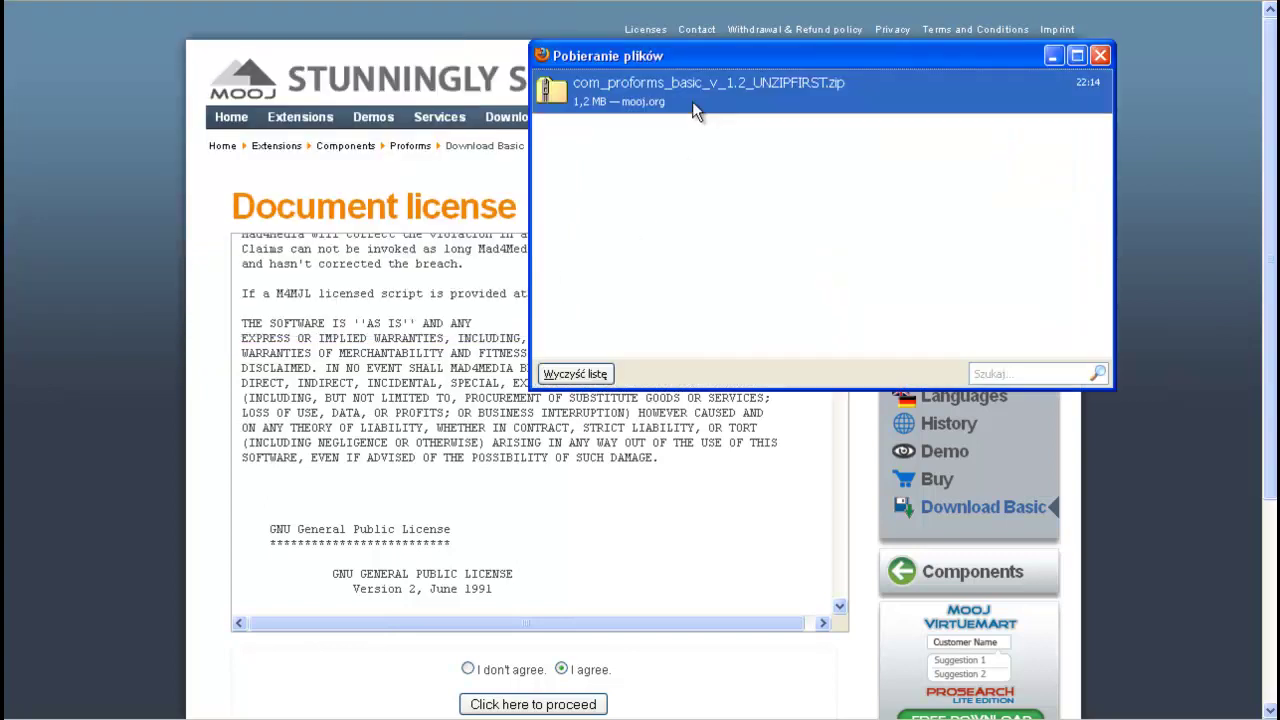
{"action": "left_click", "coordinate": [755, 131]}
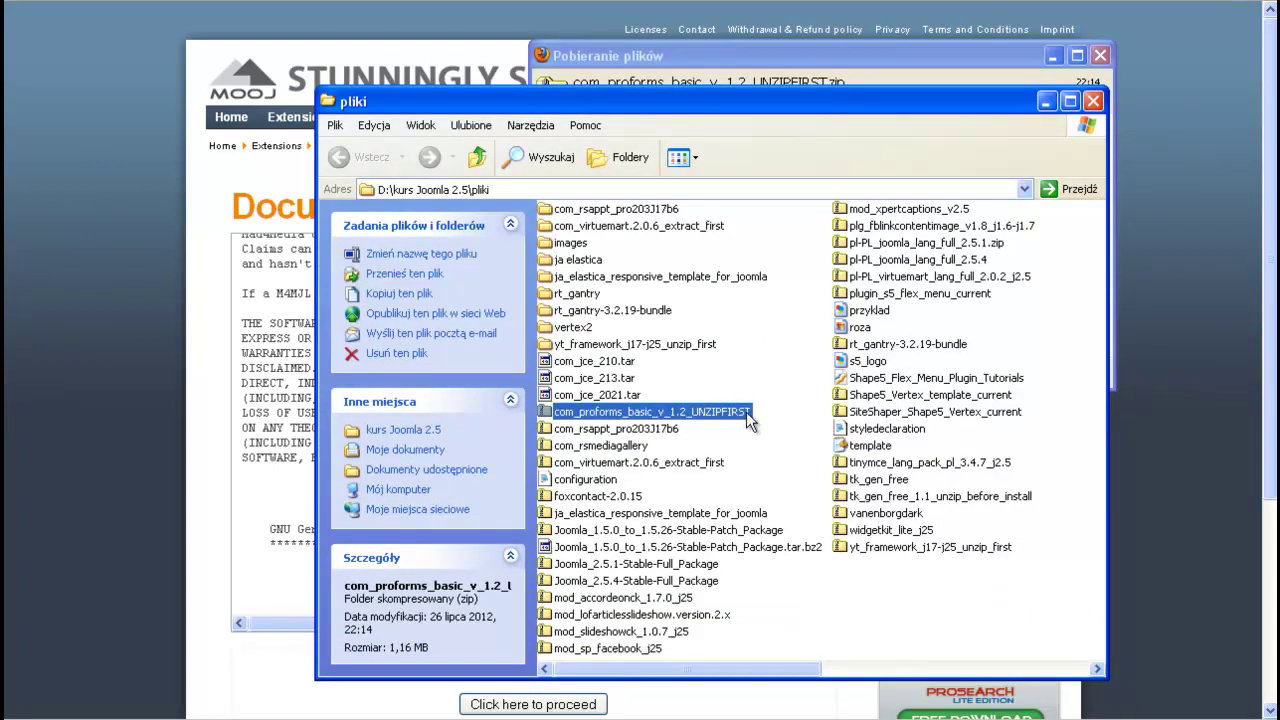
{"action": "right_click", "coordinate": [672, 424]}
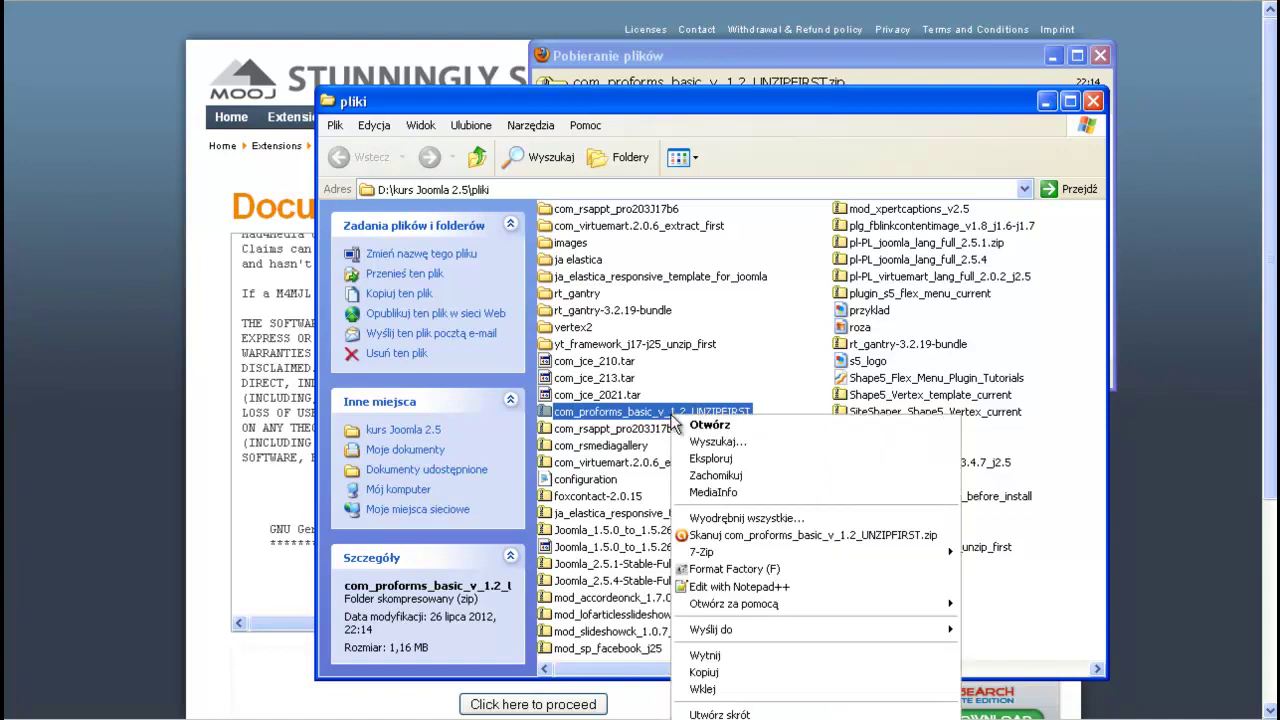
{"action": "mouse_move", "coordinate": [774, 556]}
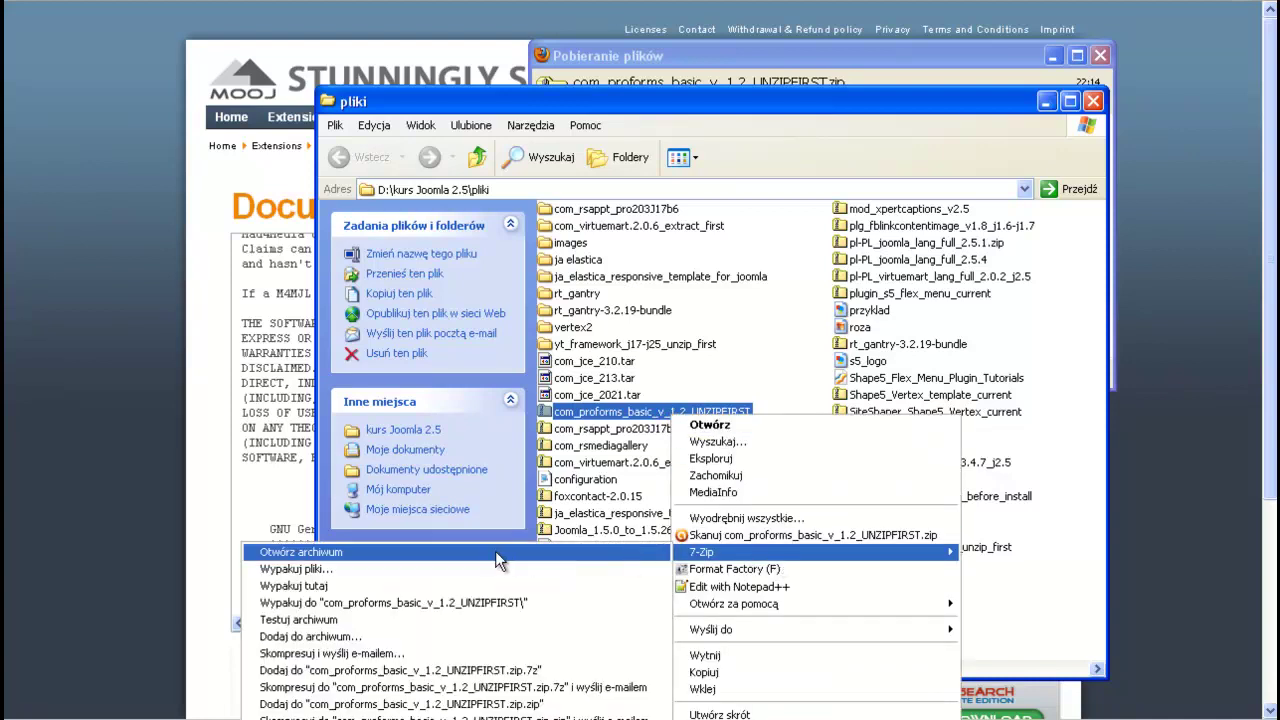
{"action": "left_click", "coordinate": [419, 600]}
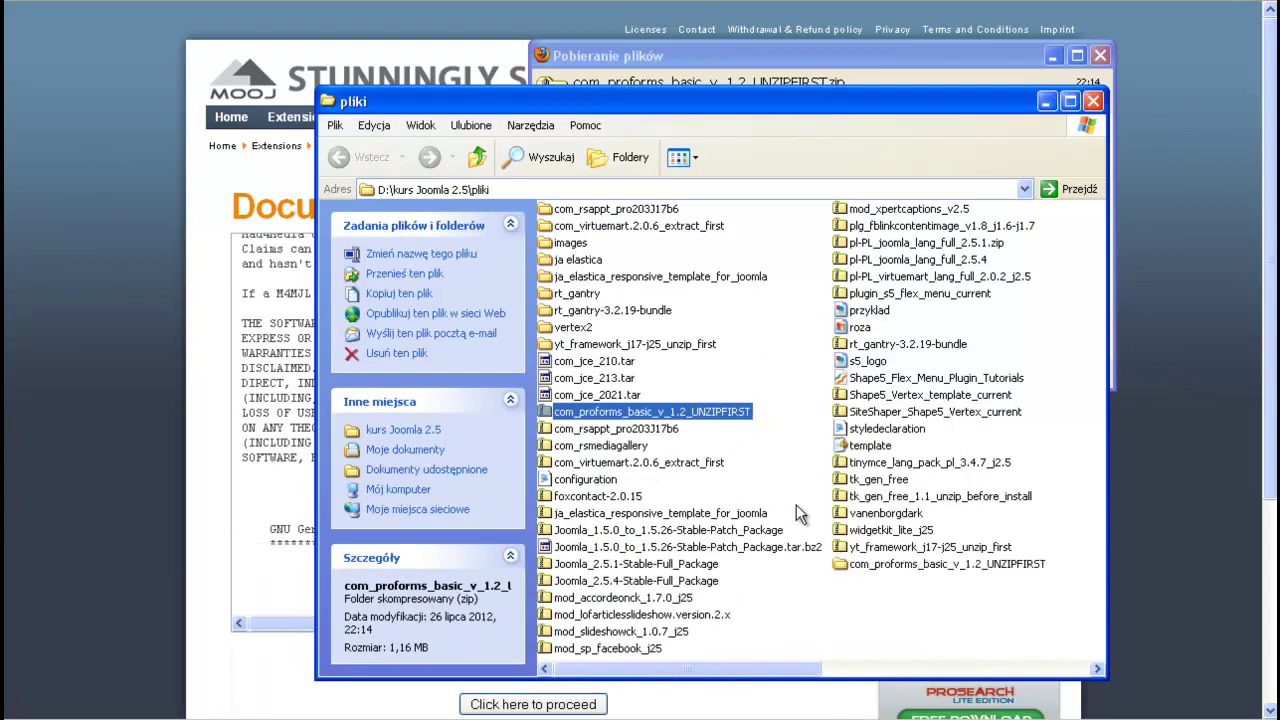
- Look inside the extracted com_proforms_basic_v_1.2_UNZIPFIRST folder at the two changelog files and the component package
{"action": "double_click", "coordinate": [890, 564]}
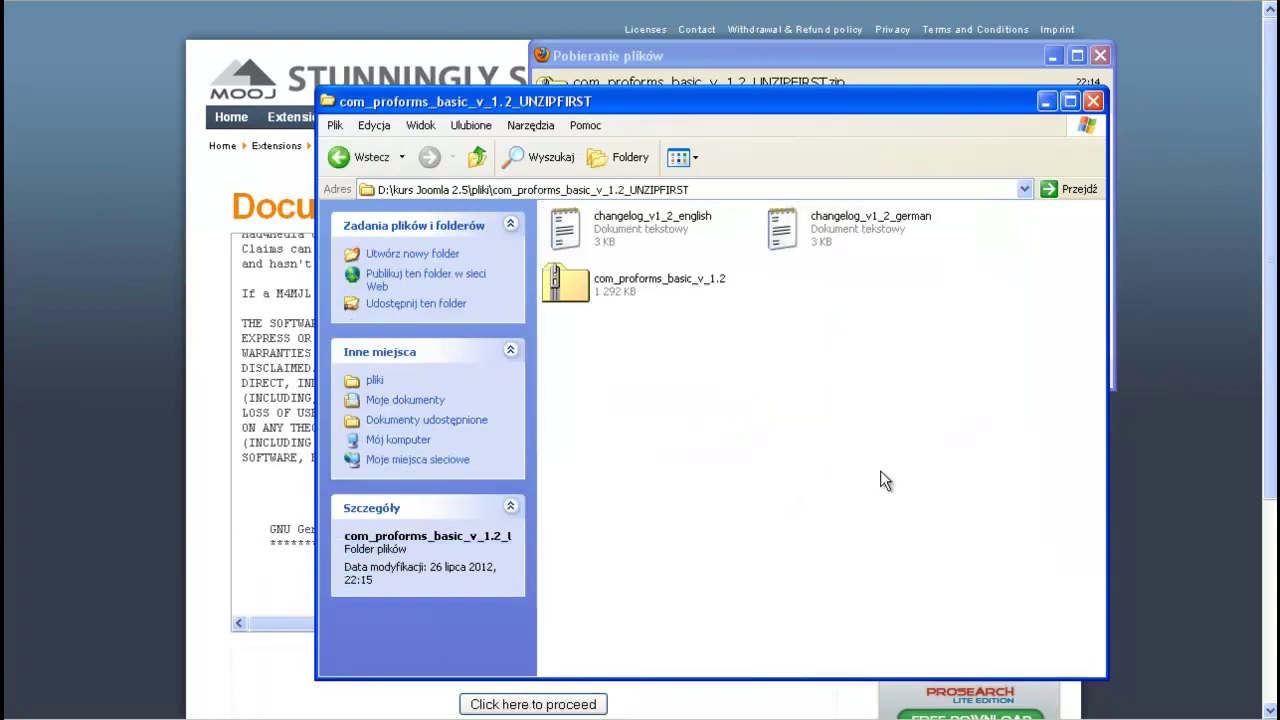
{"action": "left_click", "coordinate": [577, 238]}
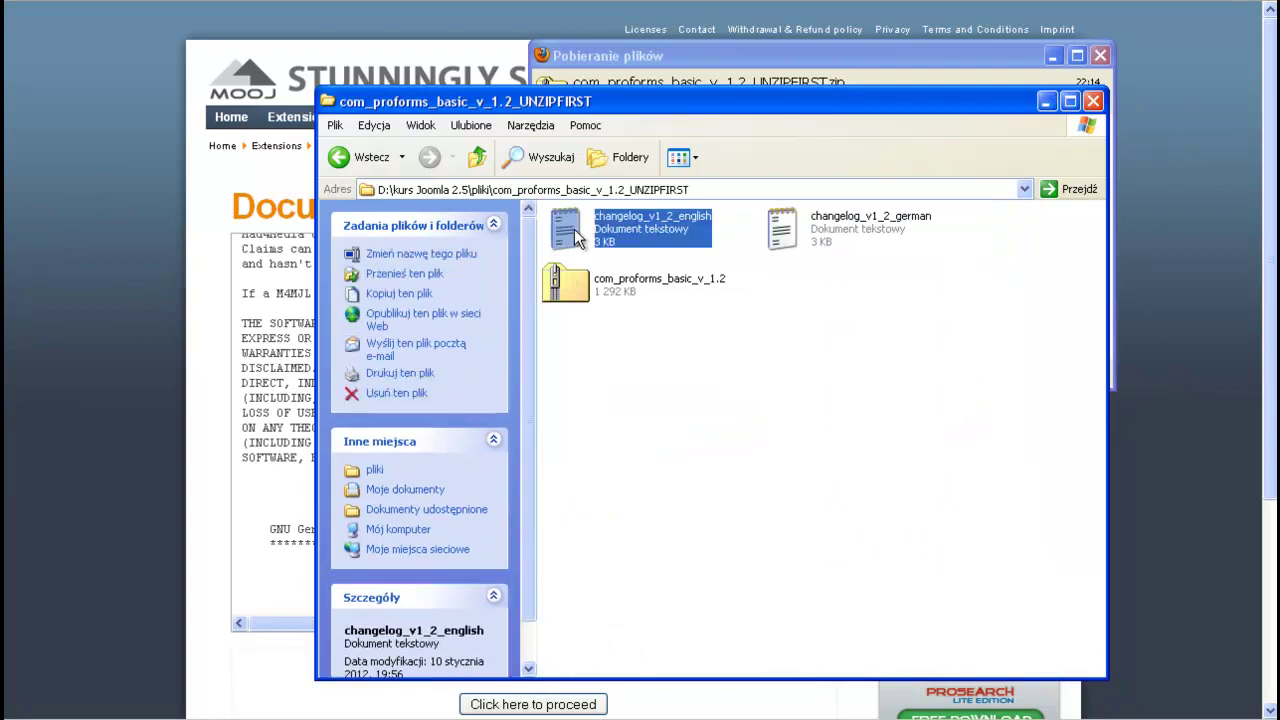
{"action": "left_click", "coordinate": [842, 232]}
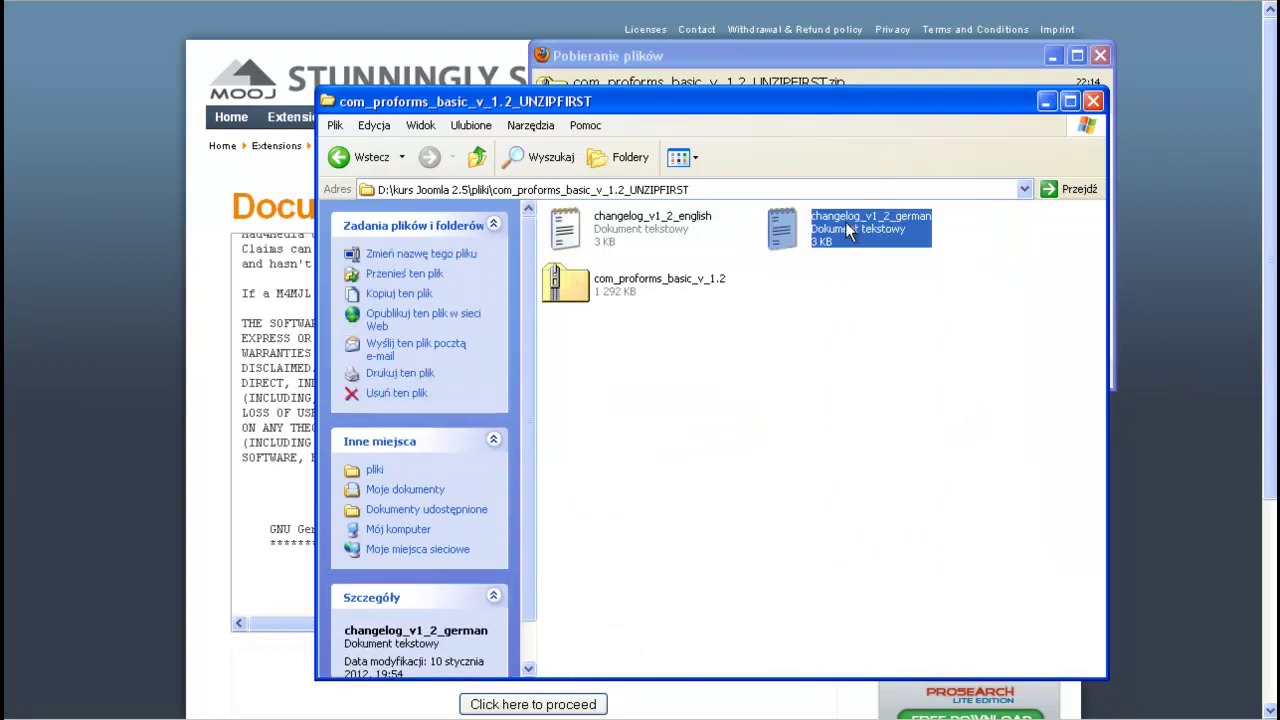
{"action": "left_click", "coordinate": [578, 284]}
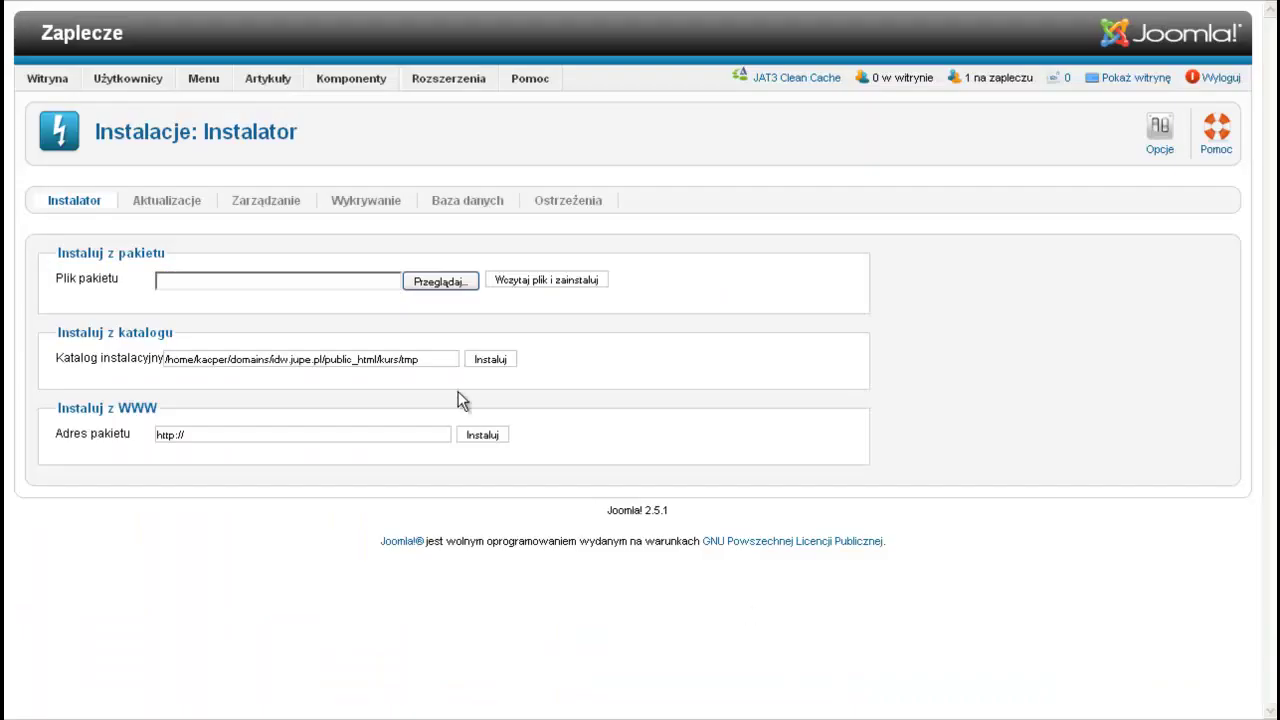
- In the Joomla extension installer, upload and install the com_proforms_basic_v_1.2 package from the extracted UNZIPFIRST folder
{"action": "left_click", "coordinate": [436, 279]}
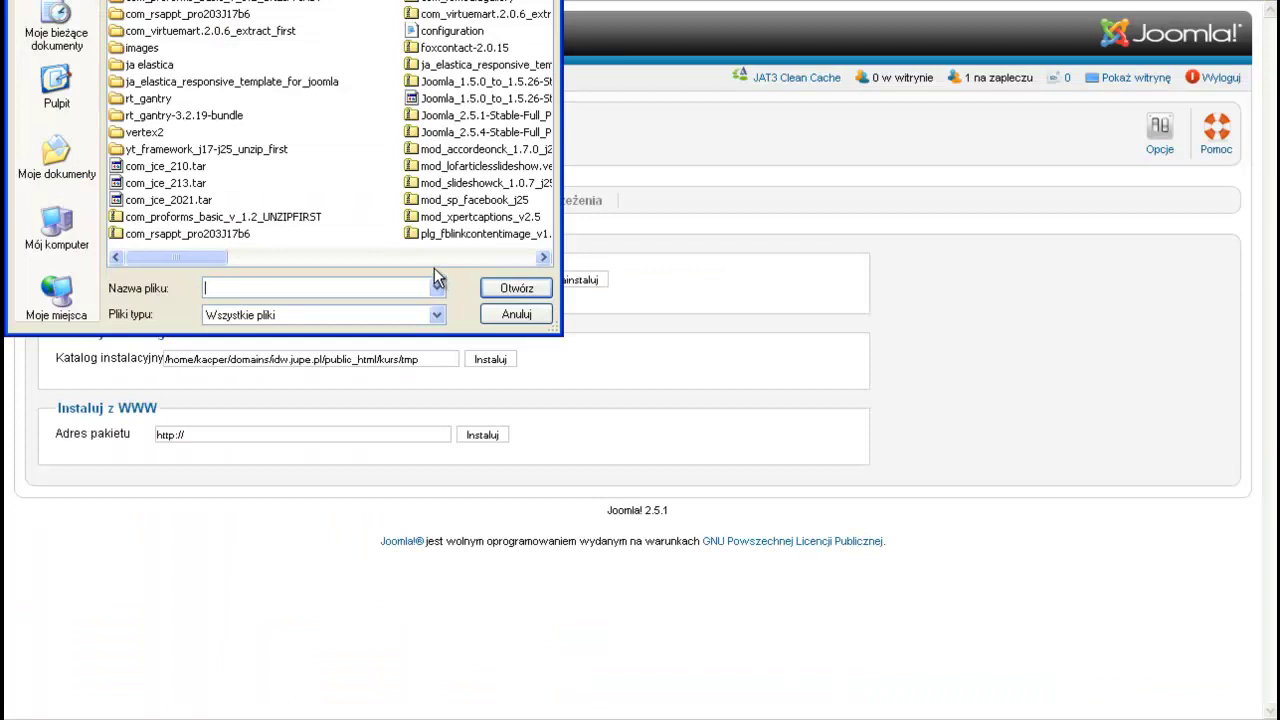
{"action": "double_click", "coordinate": [170, 4]}
{"action": "left_click", "coordinate": [164, 32]}
{"action": "left_click", "coordinate": [509, 289]}
{"action": "left_click", "coordinate": [530, 284]}
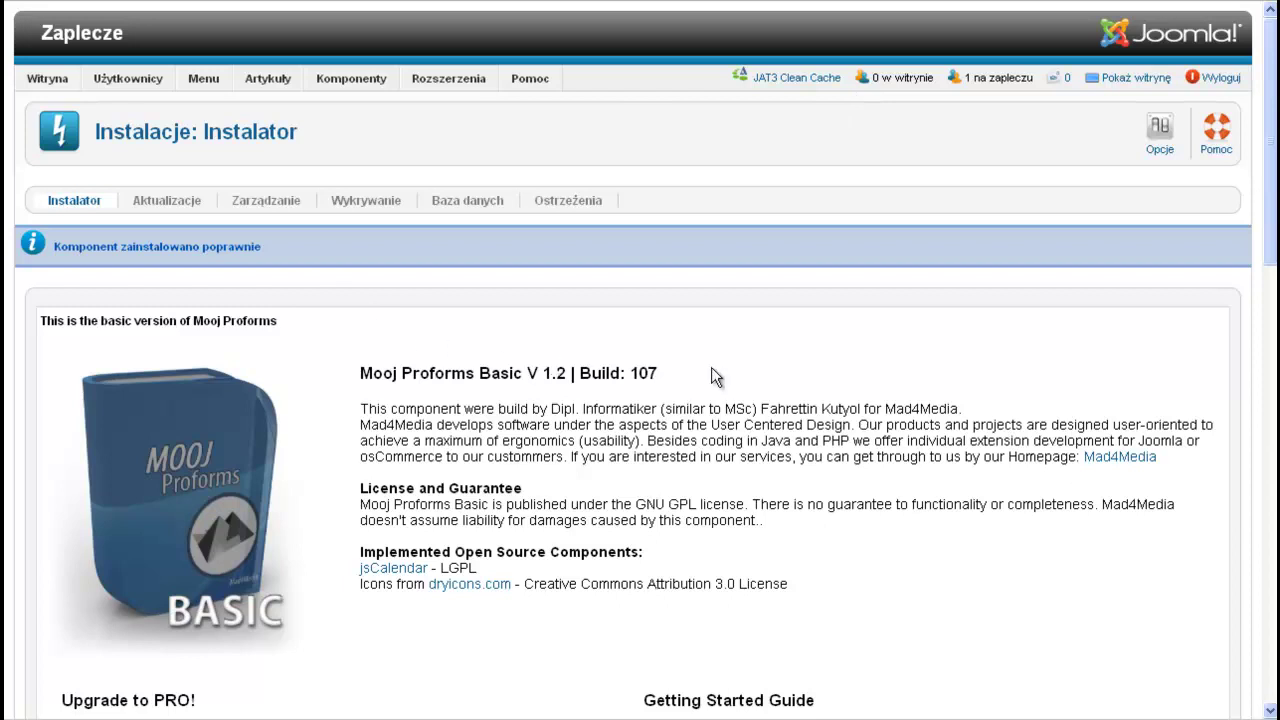
- Examine the Mooj Proforms Basic information page, including the PRO upgrade features, translations and Getting Started Guide
{"action": "scroll", "coordinate": [712, 368], "scroll_direction": "down", "scroll_amount": 5}
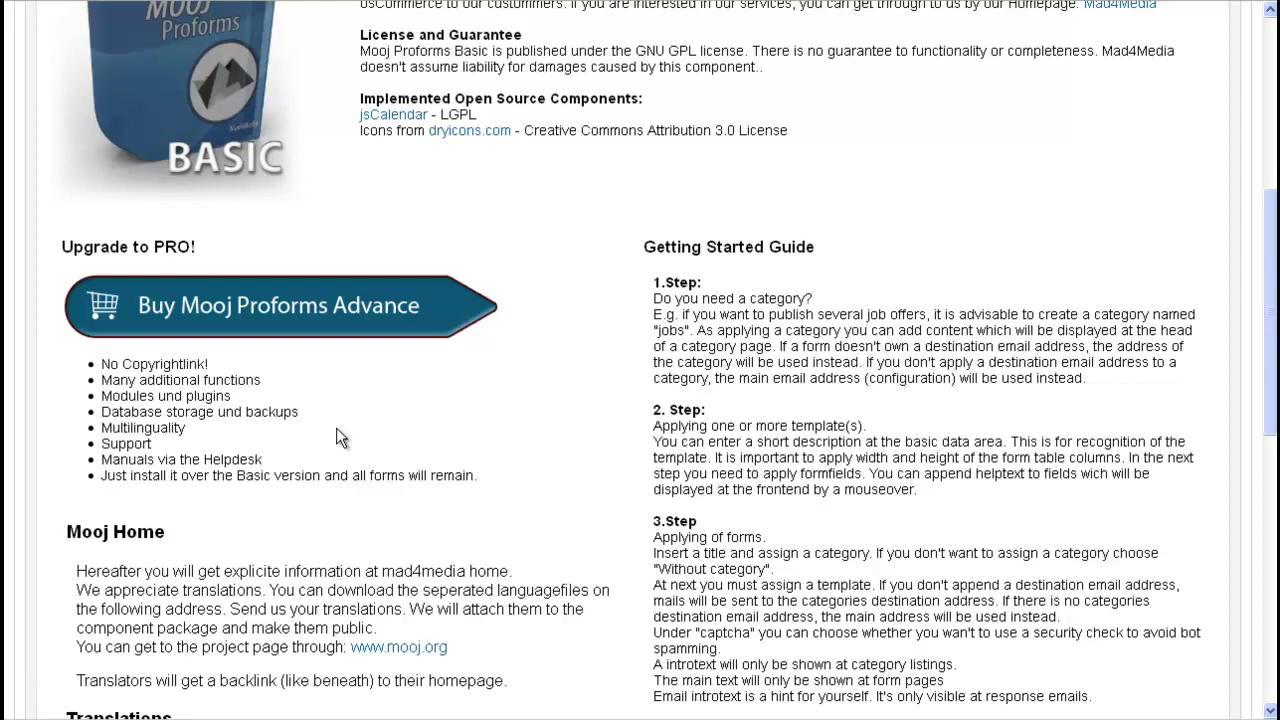
{"action": "scroll", "coordinate": [340, 437], "scroll_direction": "down", "scroll_amount": 3}
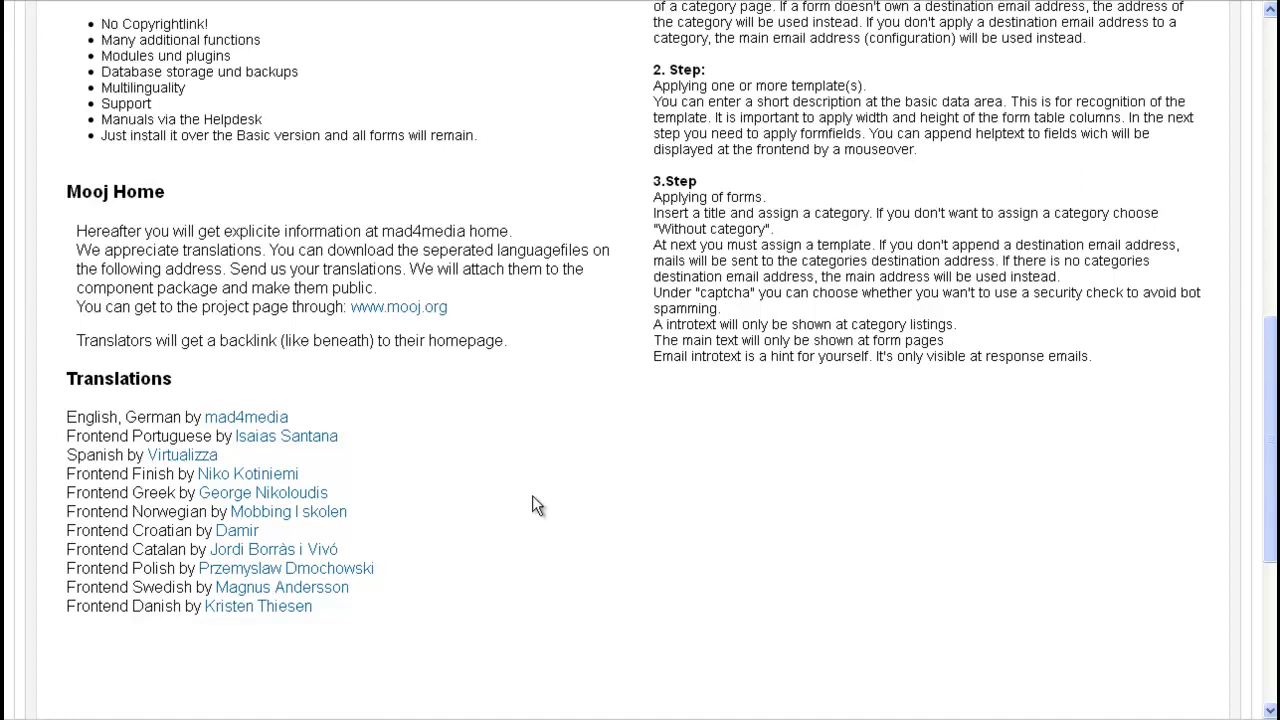
{"action": "scroll", "coordinate": [568, 491], "scroll_direction": "up", "scroll_amount": 5}
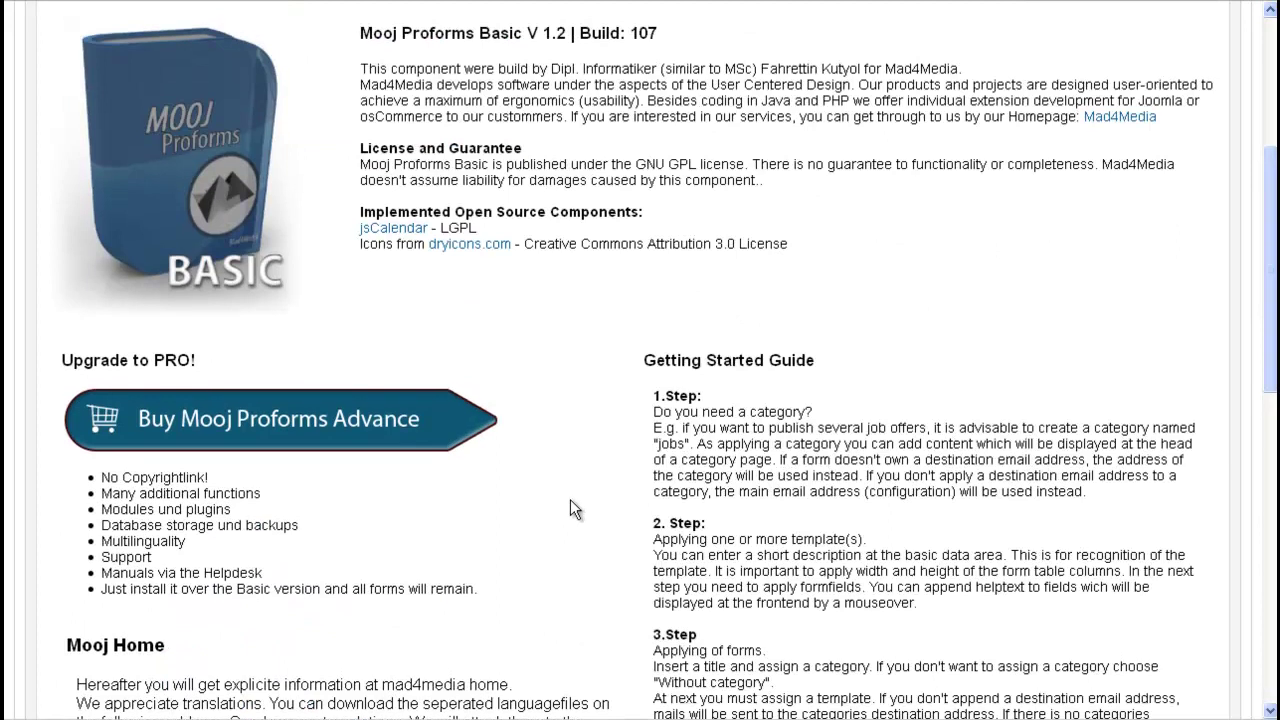
{"action": "left_click_drag", "start_coordinate": [672, 413], "coordinate": [793, 697]}
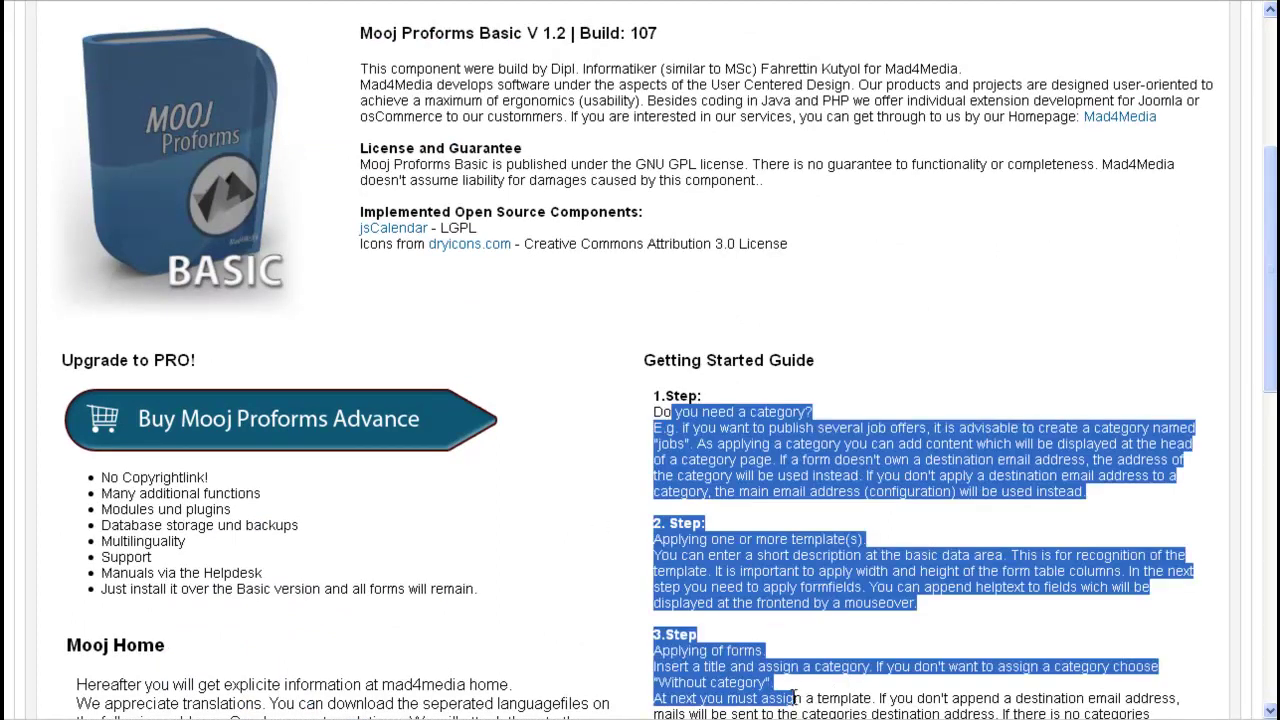
{"action": "left_click", "coordinate": [859, 496]}
{"action": "scroll", "coordinate": [859, 496], "scroll_direction": "up", "scroll_amount": 4}
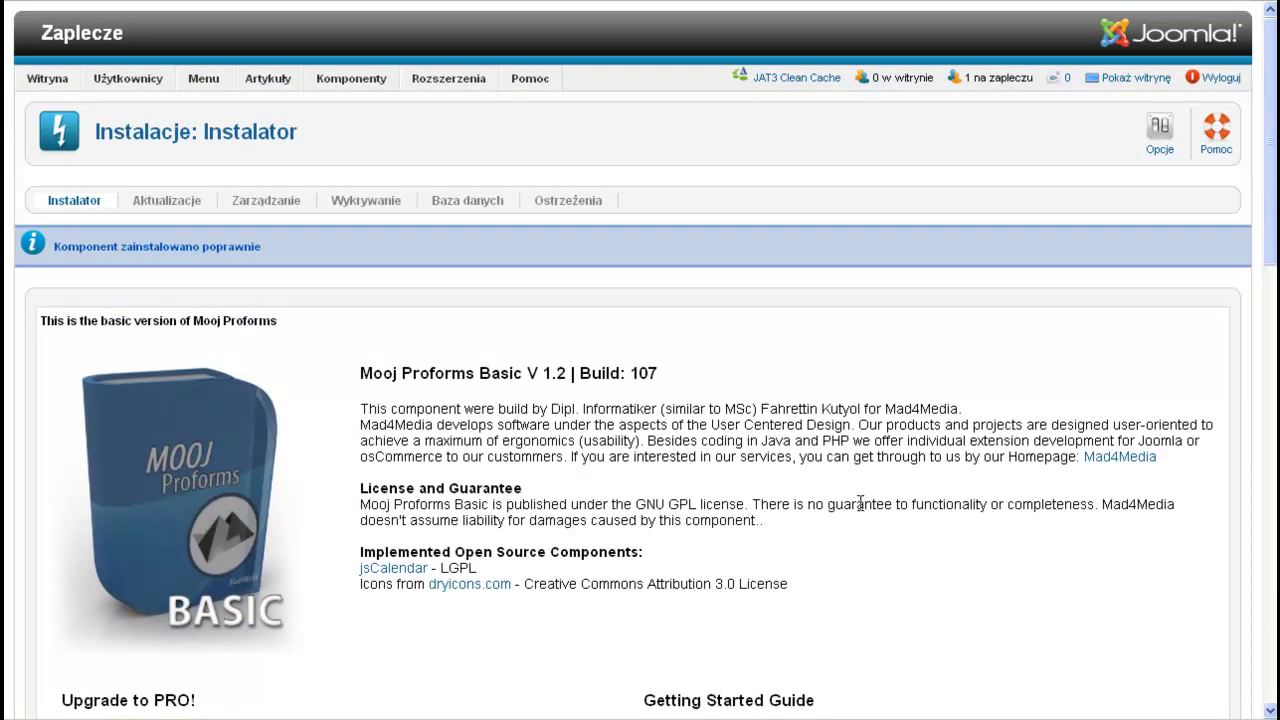
{"action": "scroll", "coordinate": [851, 586], "scroll_direction": "down", "scroll_amount": 5}
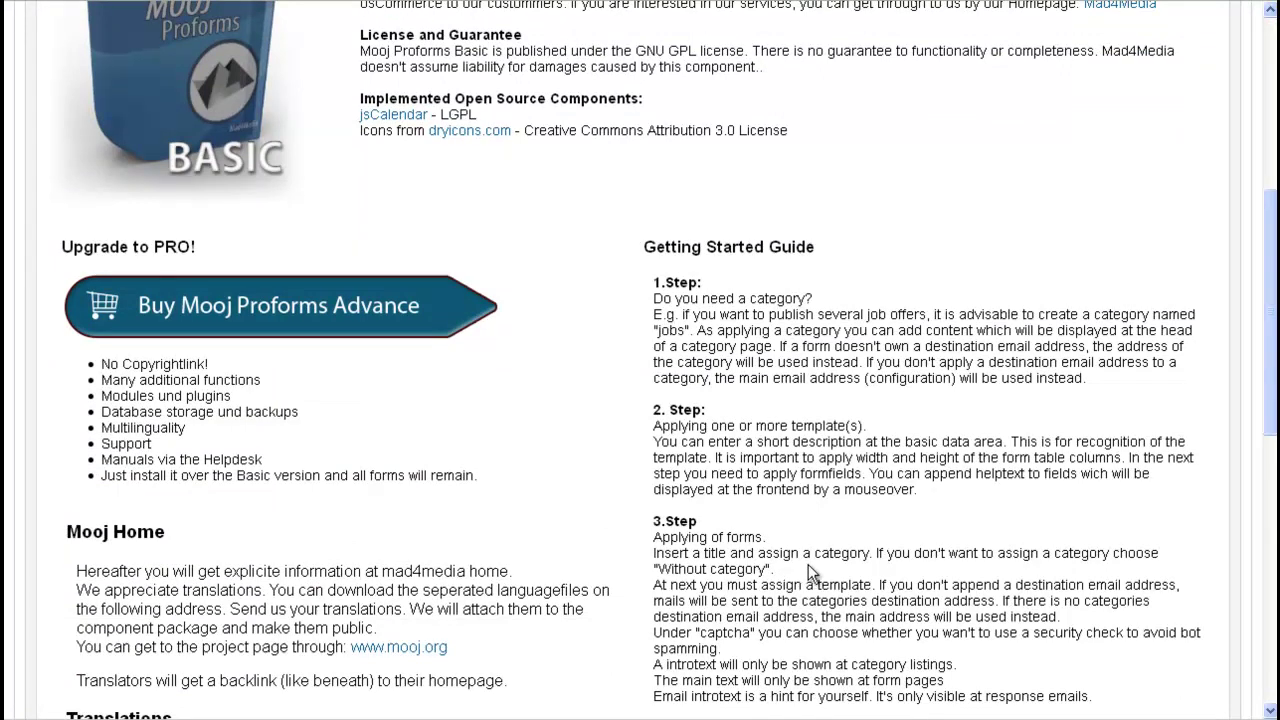
{"action": "scroll", "coordinate": [963, 590], "scroll_direction": "up", "scroll_amount": 5}
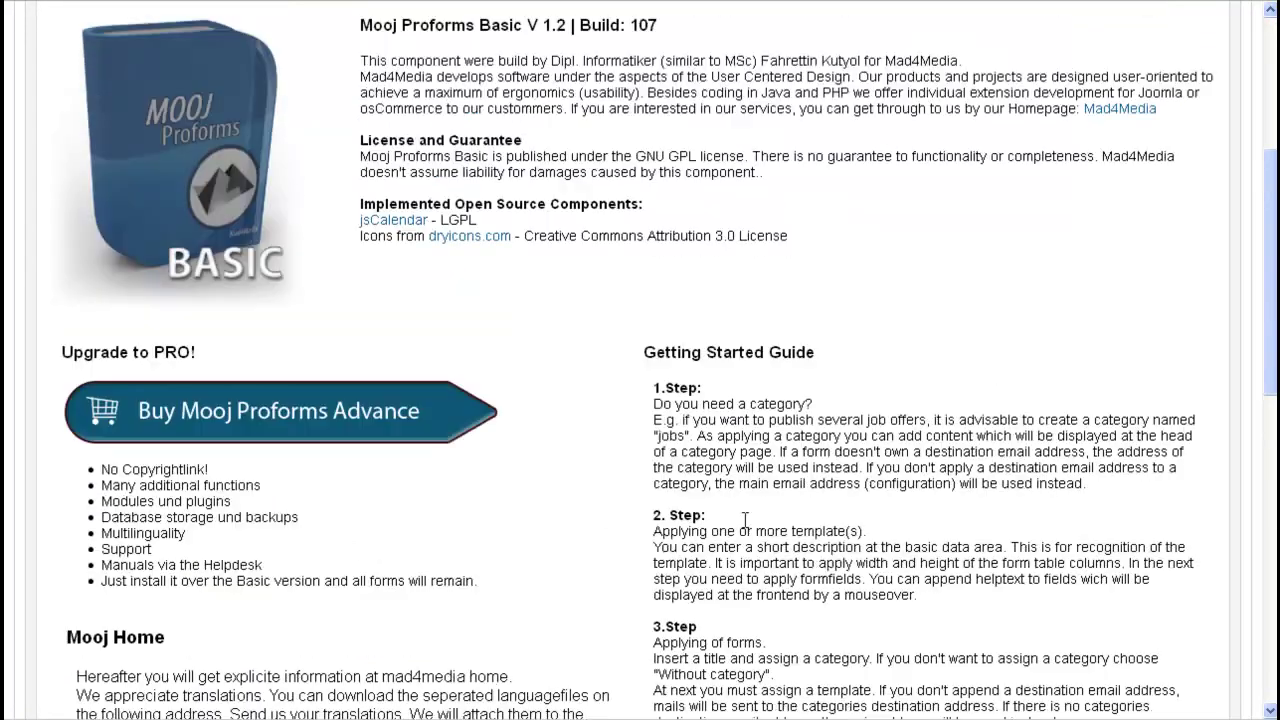
- Open the Proforms Basic component and start a new category in its Category section
{"action": "mouse_move", "coordinate": [347, 88]}
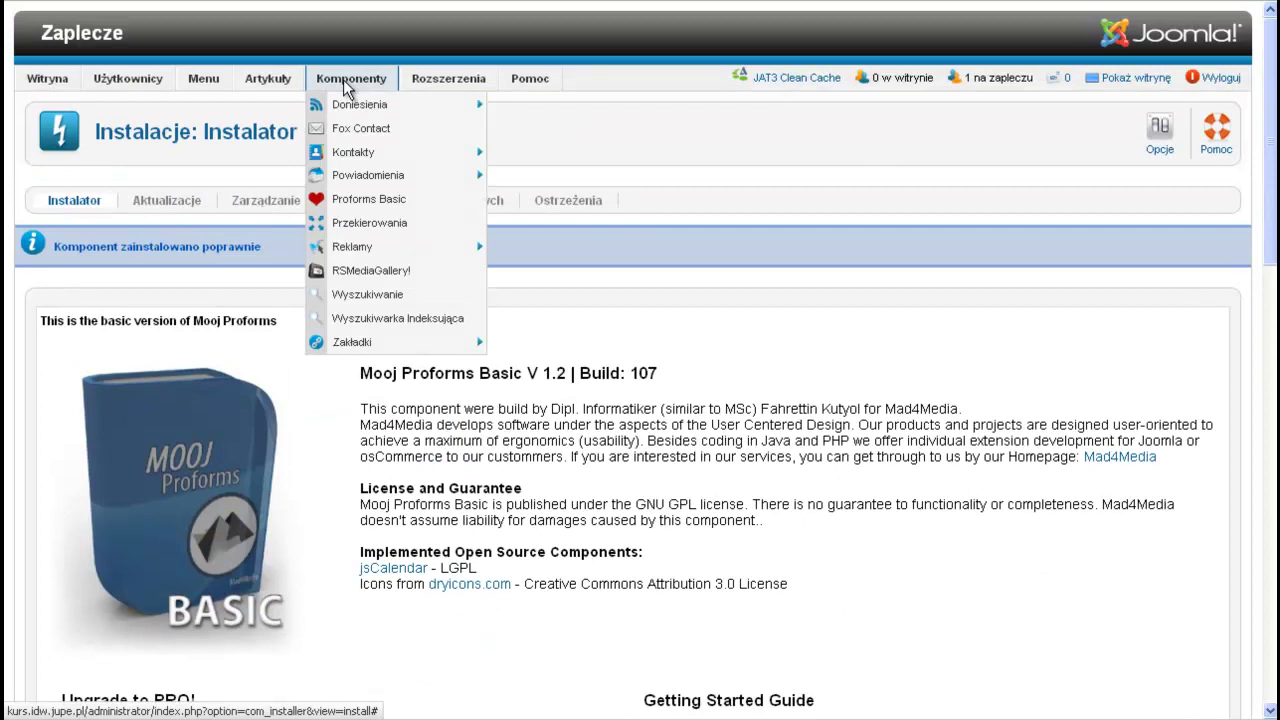
{"action": "left_click", "coordinate": [368, 199]}
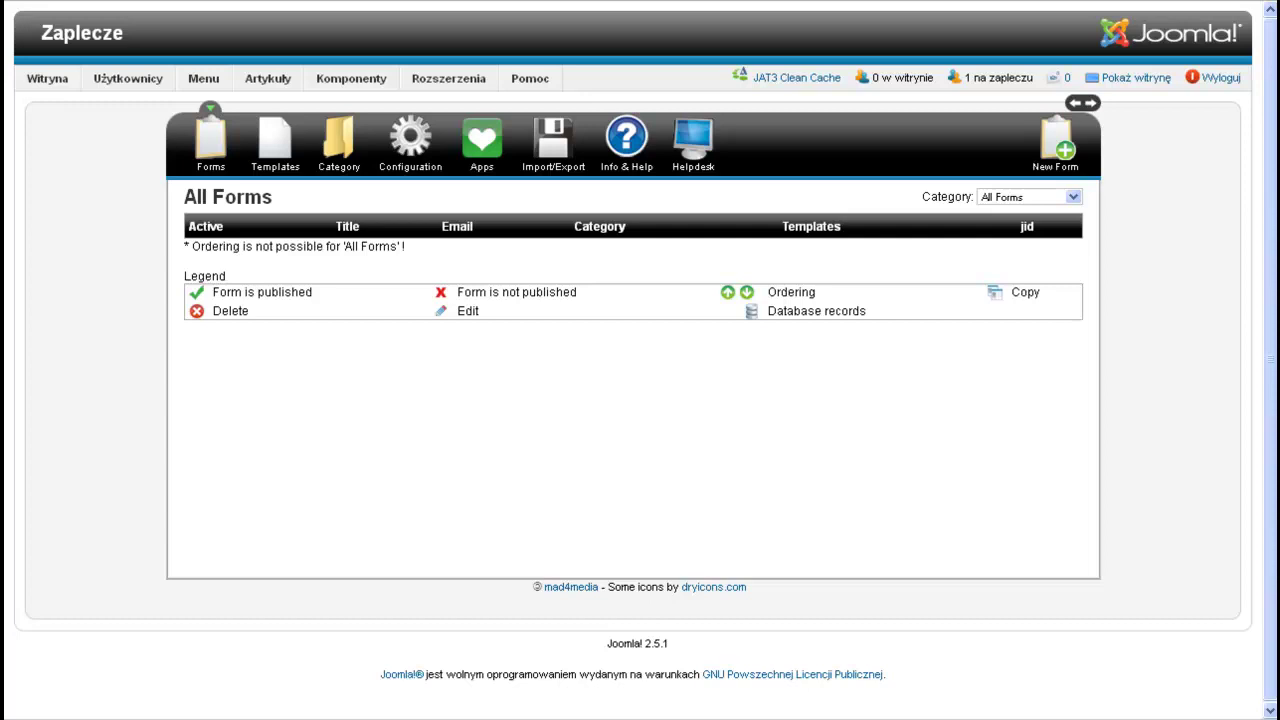
{"action": "left_click", "coordinate": [340, 152]}
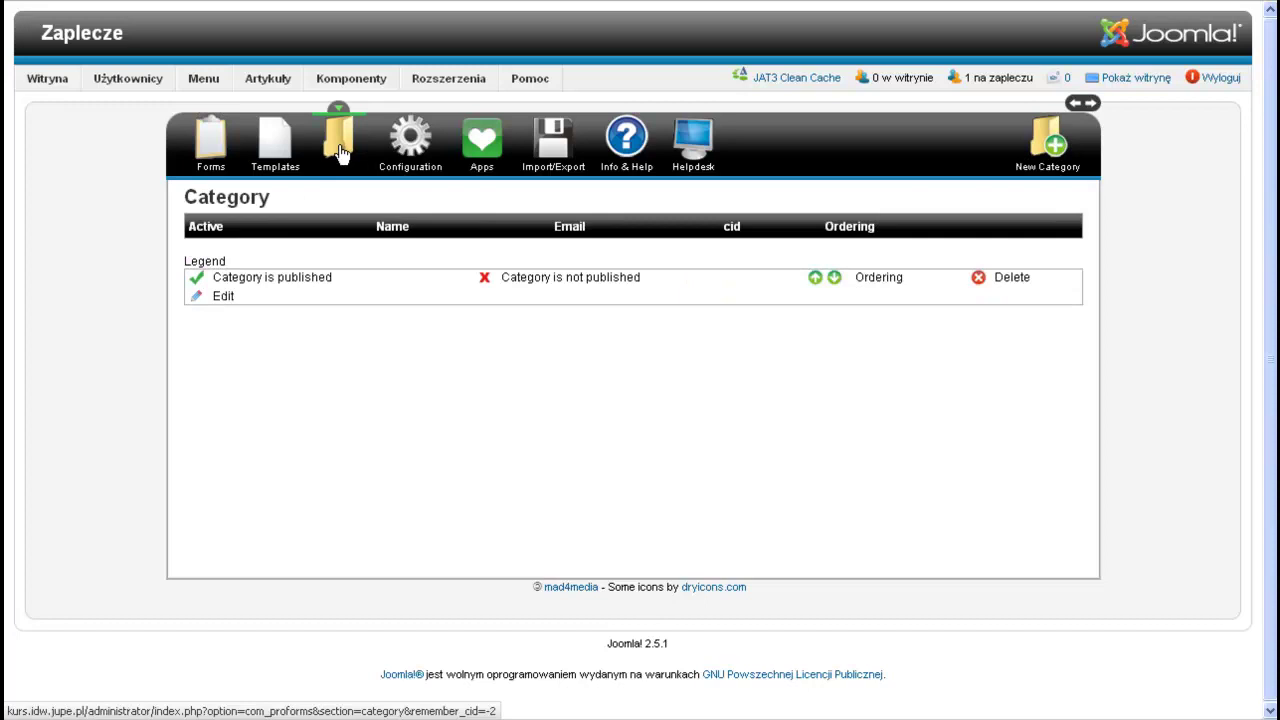
{"action": "left_click", "coordinate": [1057, 143]}
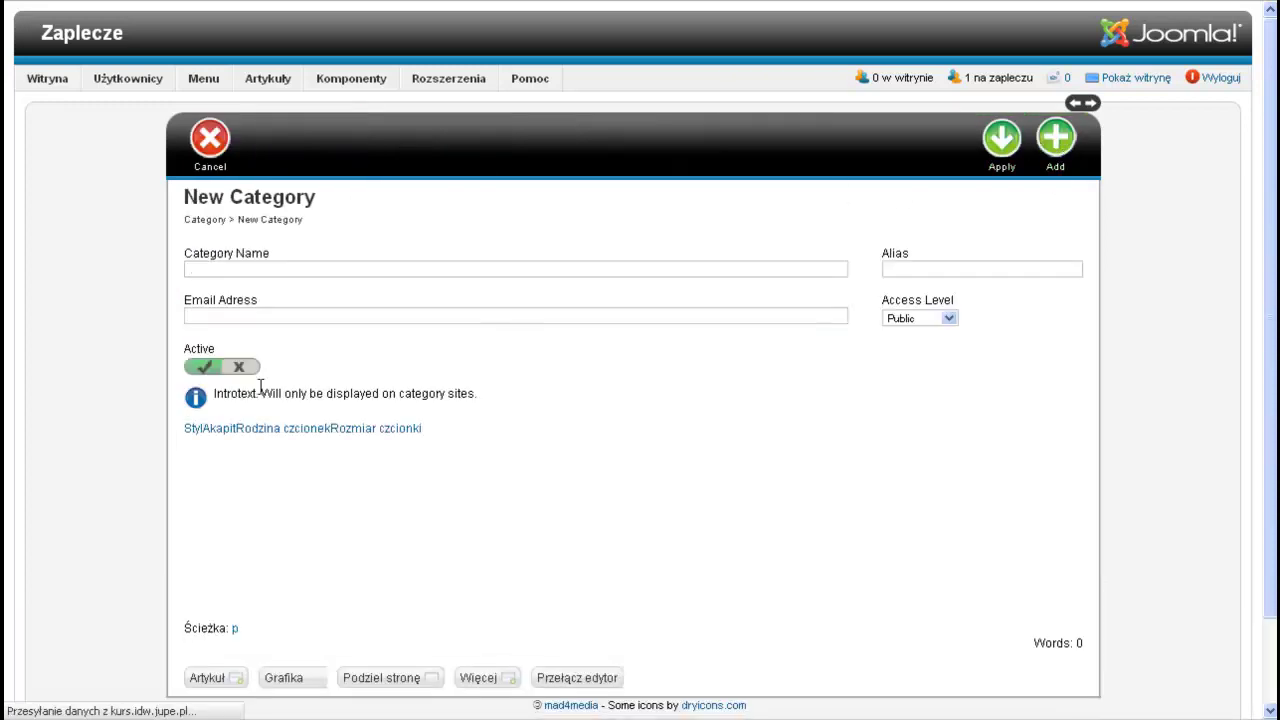
- Name the new category "pierwszy formularz" and fill in its destination e-mail address
{"action": "left_click", "coordinate": [210, 272]}
{"action": "type", "text": "pierws"}
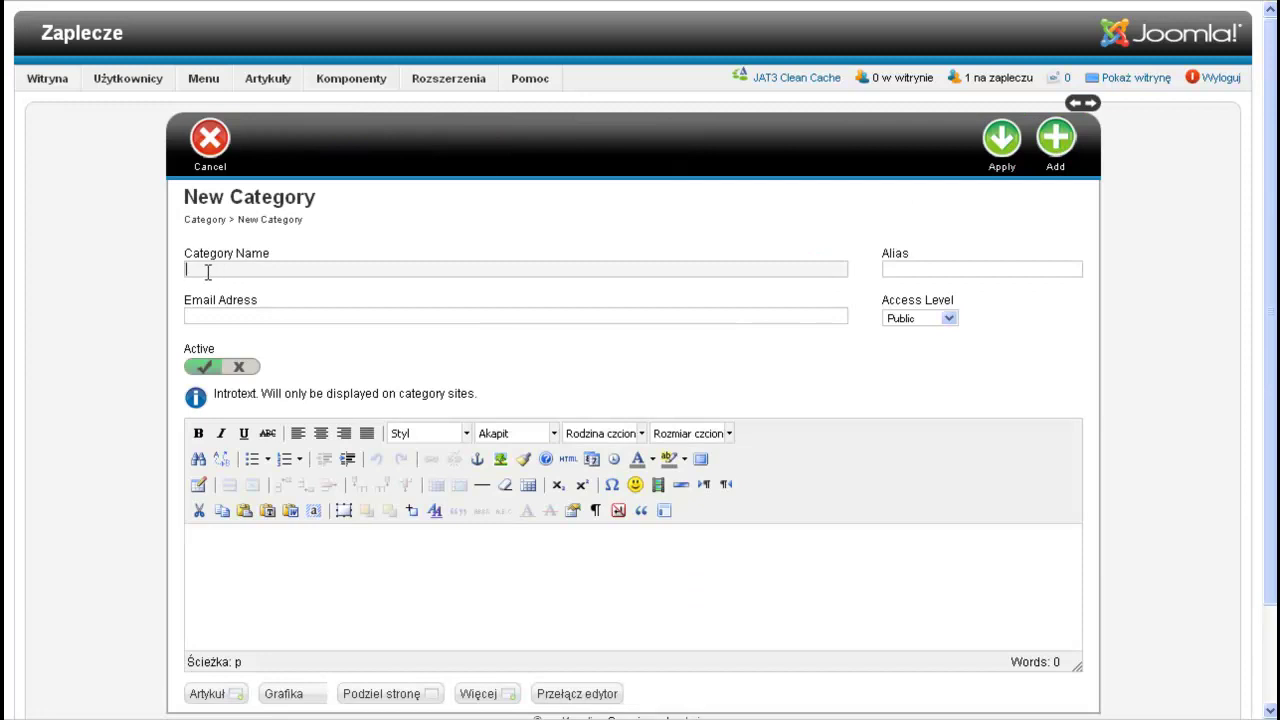
{"action": "type", "text": "zy formularz"}
{"action": "left_click", "coordinate": [278, 314]}
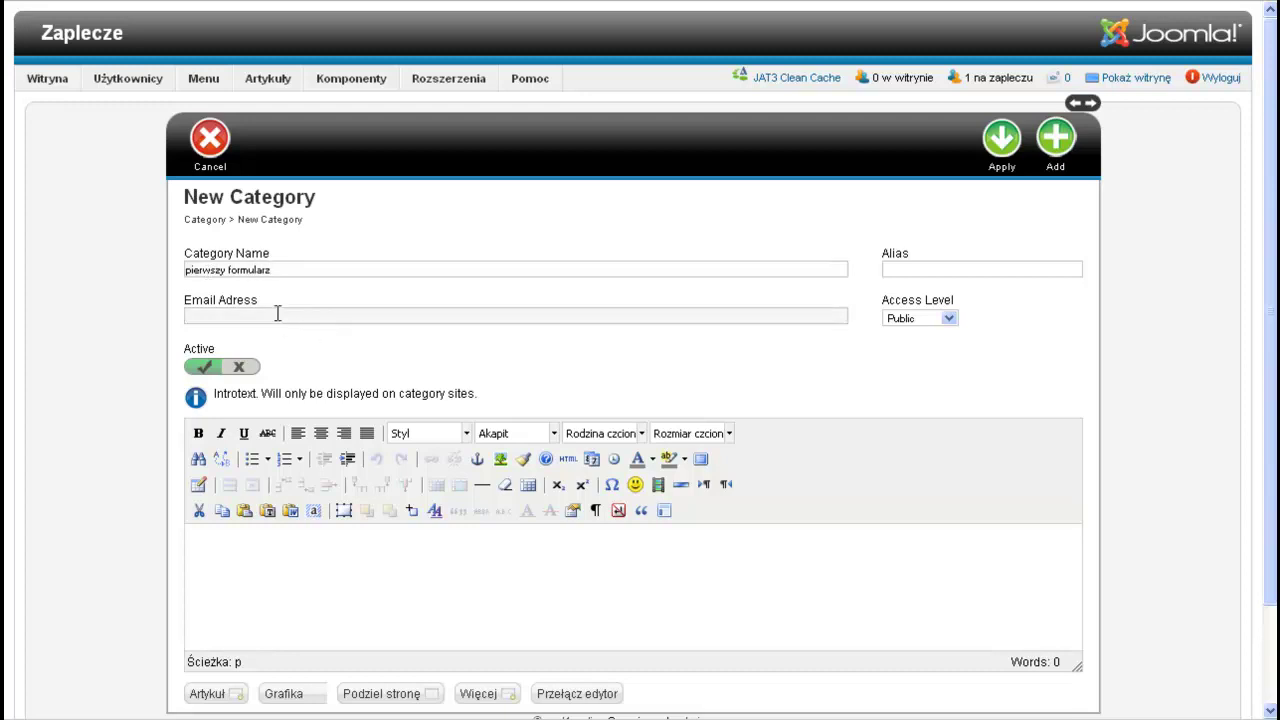
{"action": "scroll", "coordinate": [320, 315], "scroll_direction": "down", "scroll_amount": 2}
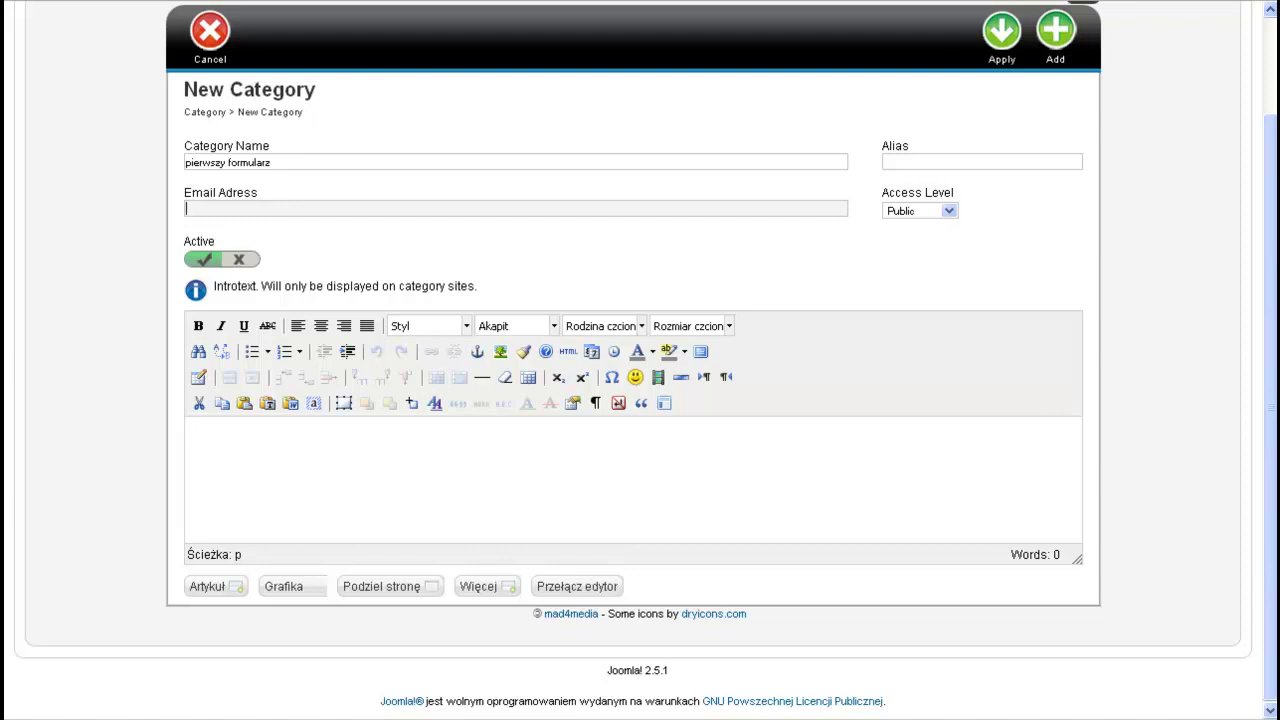
{"action": "type", "text": "k"}
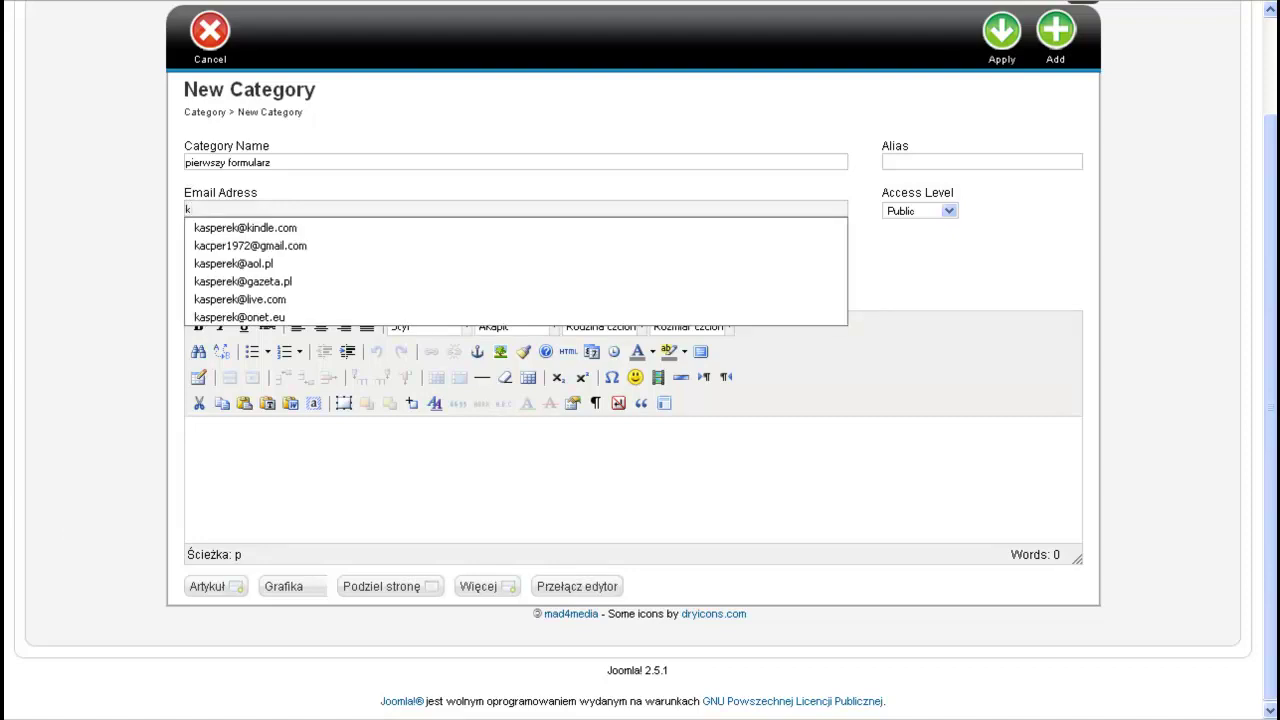
{"action": "left_click", "coordinate": [245, 299]}
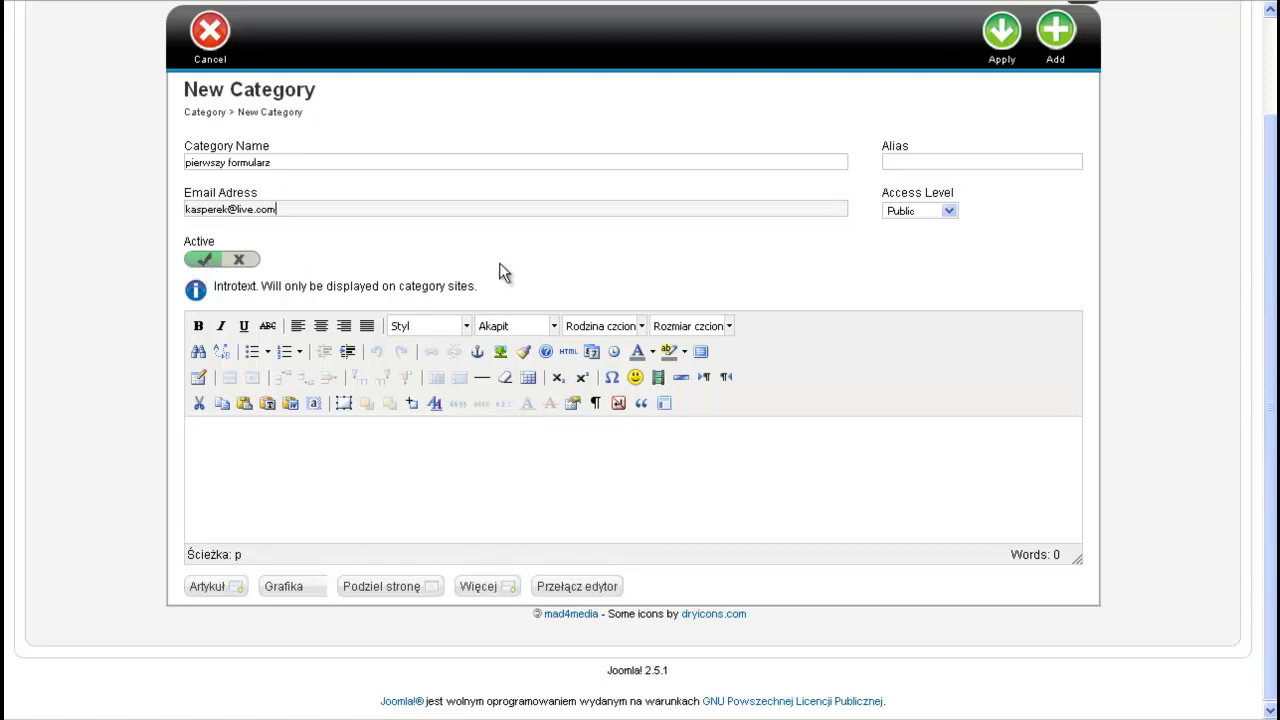
- Save the new "pierwszy formularz" category
{"action": "left_click", "coordinate": [1003, 36]}
{"action": "left_click", "coordinate": [1056, 140]}
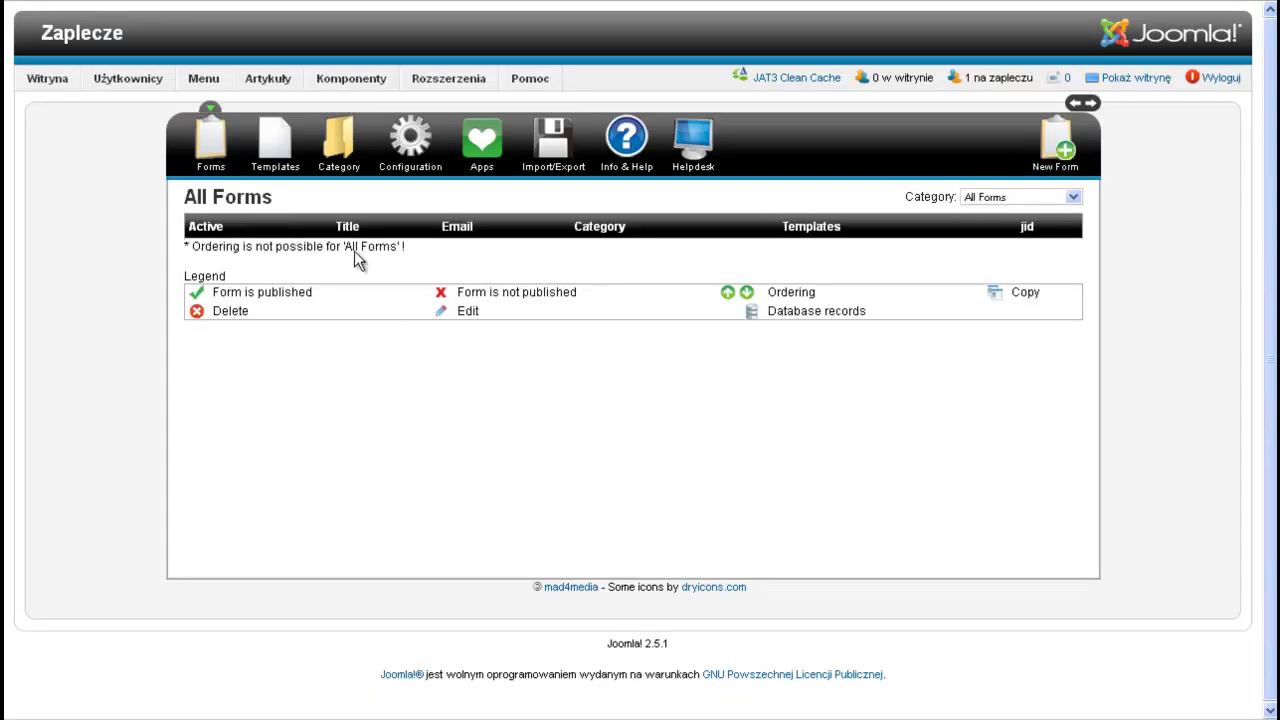
- Start a new template named "szablon1" with the short description "sadcsadc ds s ds ds"
{"action": "left_click", "coordinate": [273, 149]}
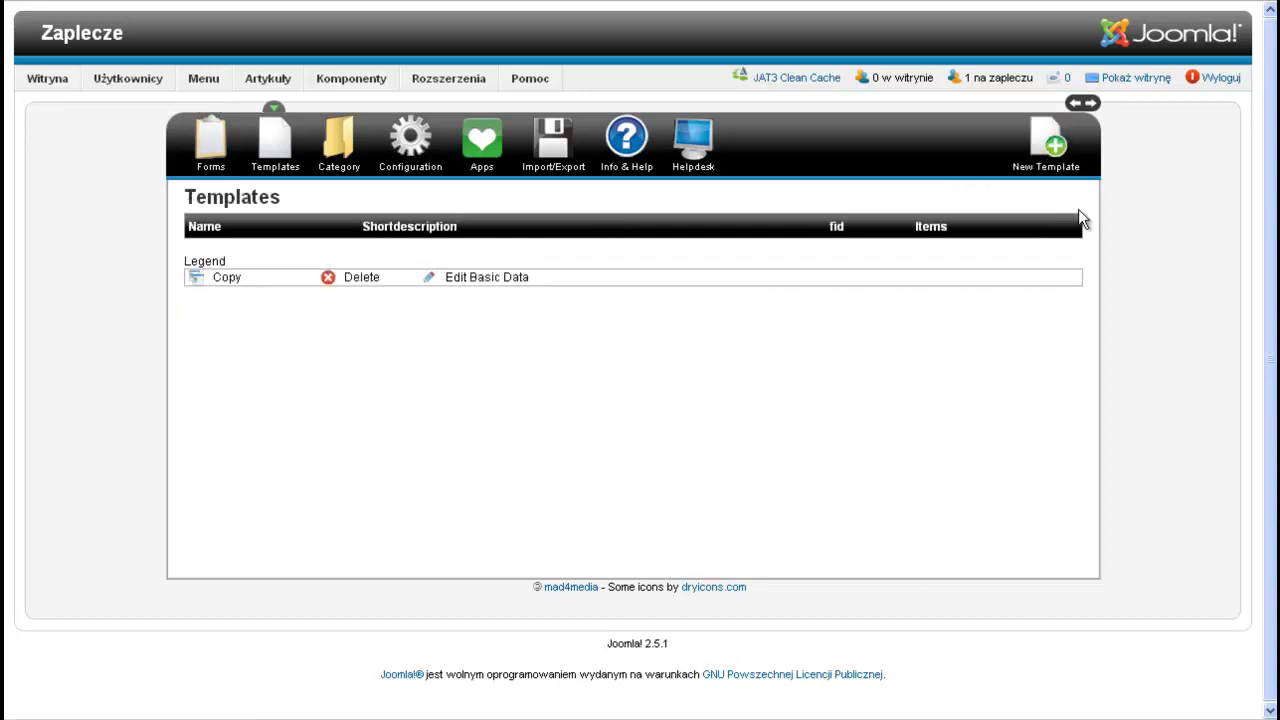
{"action": "left_click", "coordinate": [1055, 147]}
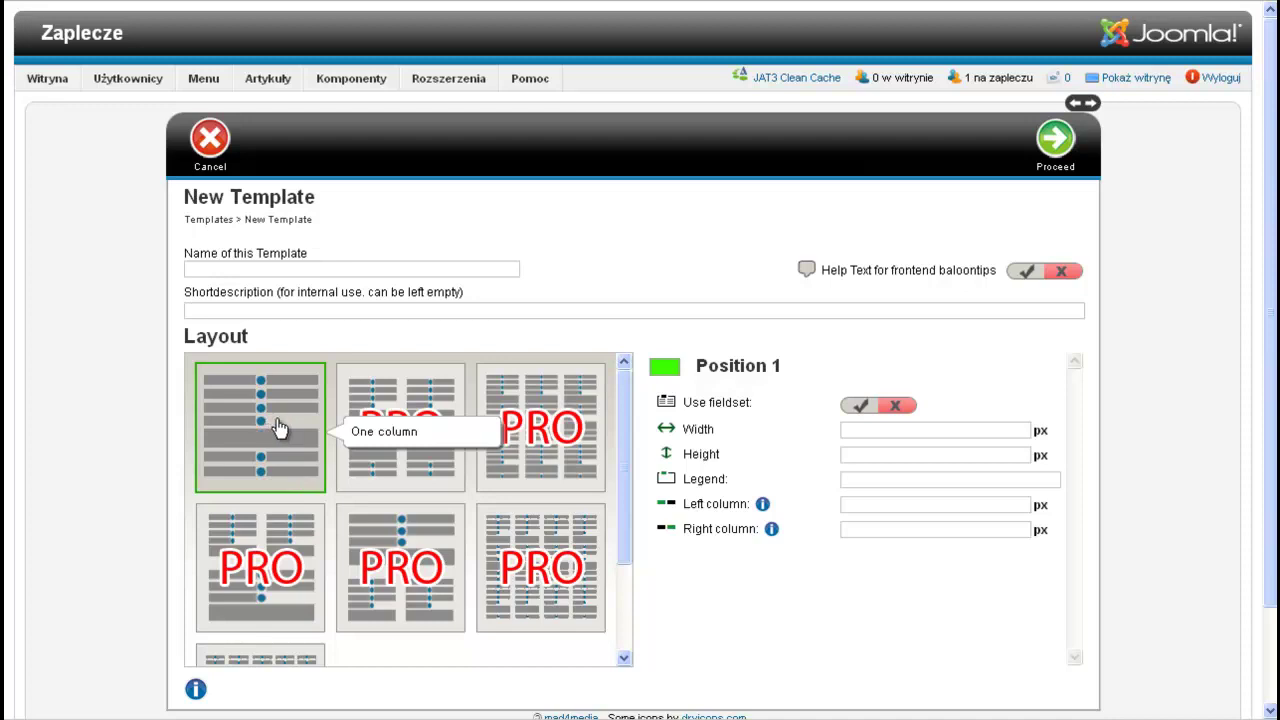
{"action": "left_click", "coordinate": [241, 265]}
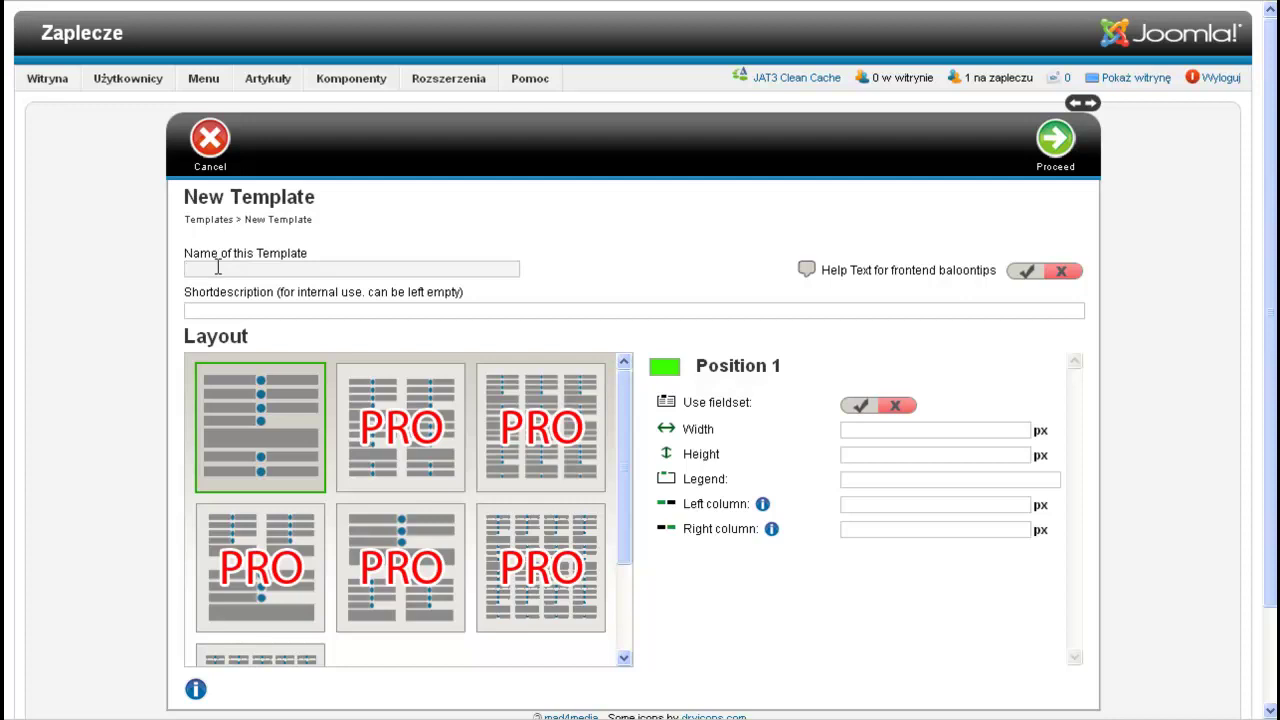
{"action": "type", "text": "szablon1"}
{"action": "left_click", "coordinate": [226, 312]}
{"action": "type", "text": "sadcsadsds s ds ds"}
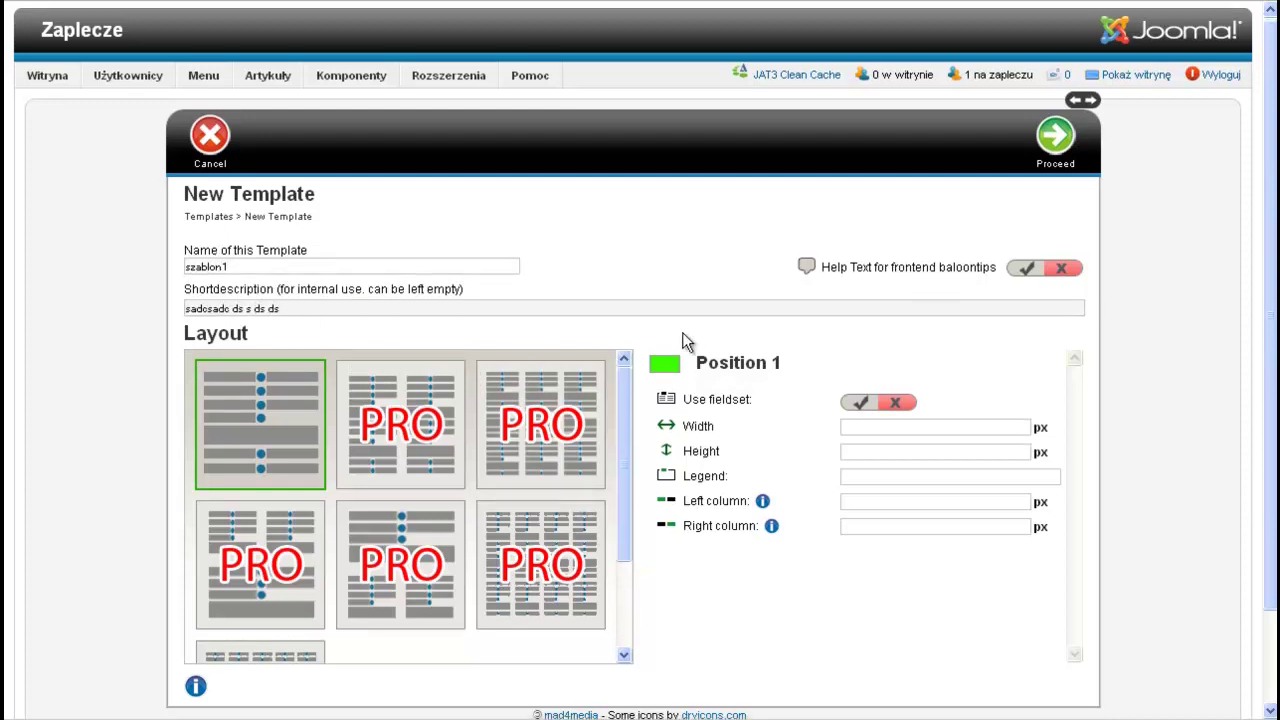
- Keep the one-column layout, set the width of Position 1 to 600 px and proceed to the template's elements
{"action": "scroll", "coordinate": [682, 332], "scroll_direction": "down", "scroll_amount": 2}
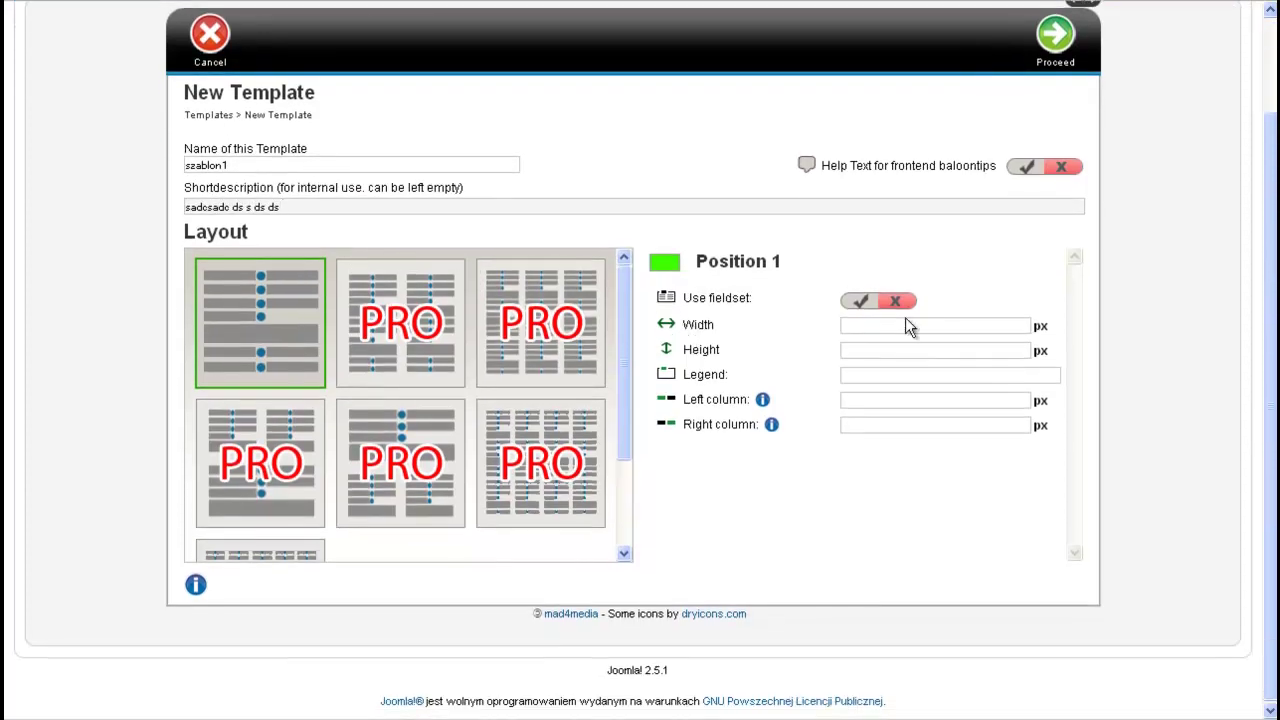
{"action": "left_click", "coordinate": [905, 326]}
{"action": "type", "text": "600"}
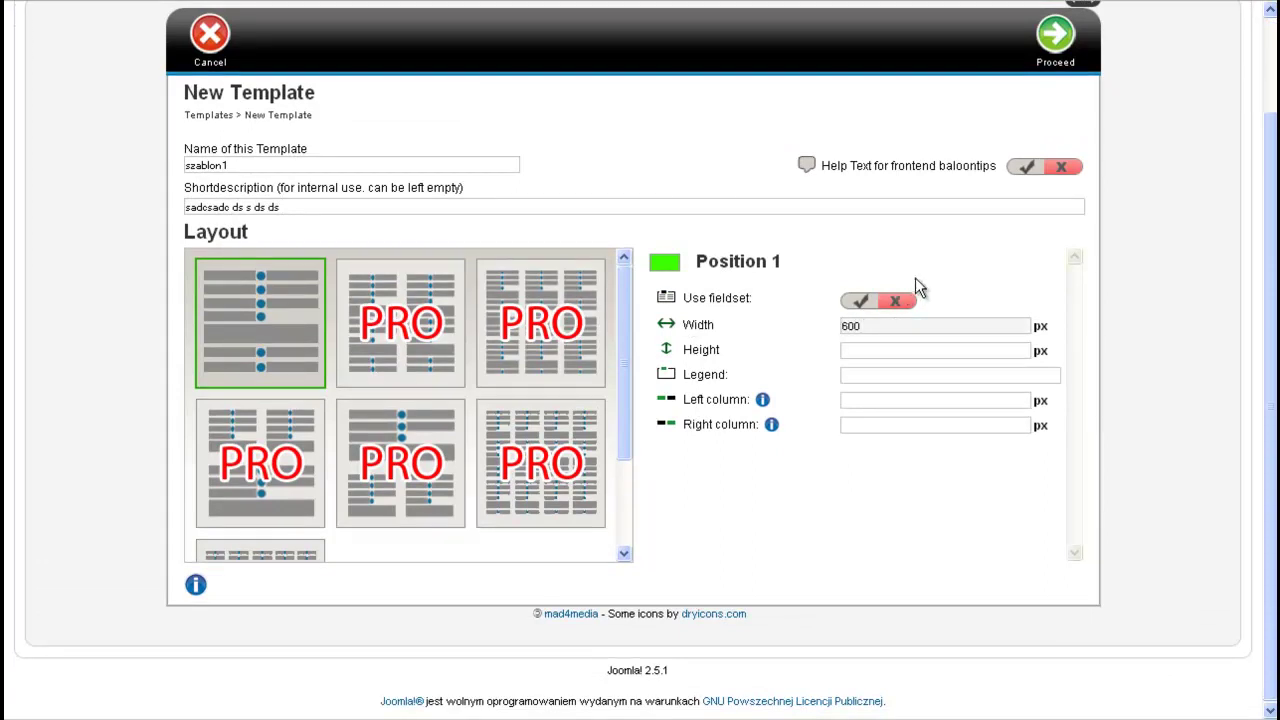
{"action": "left_click", "coordinate": [885, 348]}
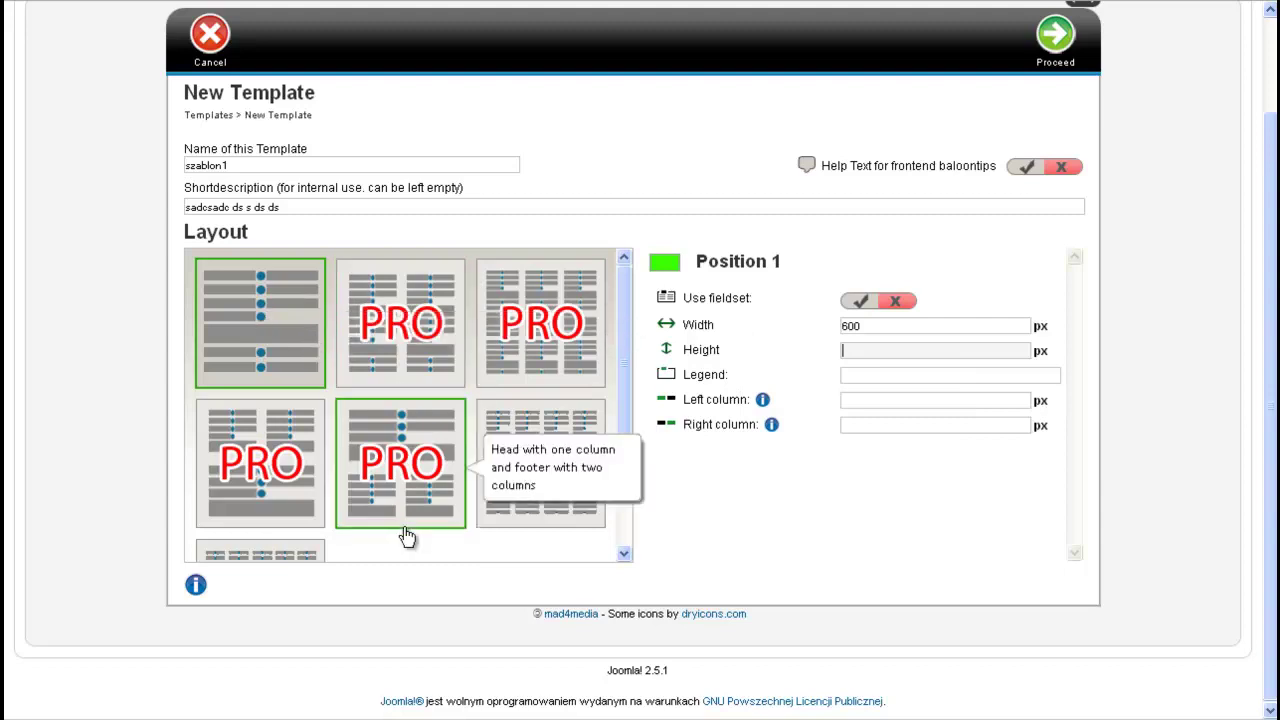
{"action": "scroll", "coordinate": [475, 548], "scroll_direction": "down", "scroll_amount": 1}
{"action": "scroll", "coordinate": [472, 549], "scroll_direction": "down", "scroll_amount": 1}
{"action": "scroll", "coordinate": [472, 549], "scroll_direction": "up", "scroll_amount": 2}
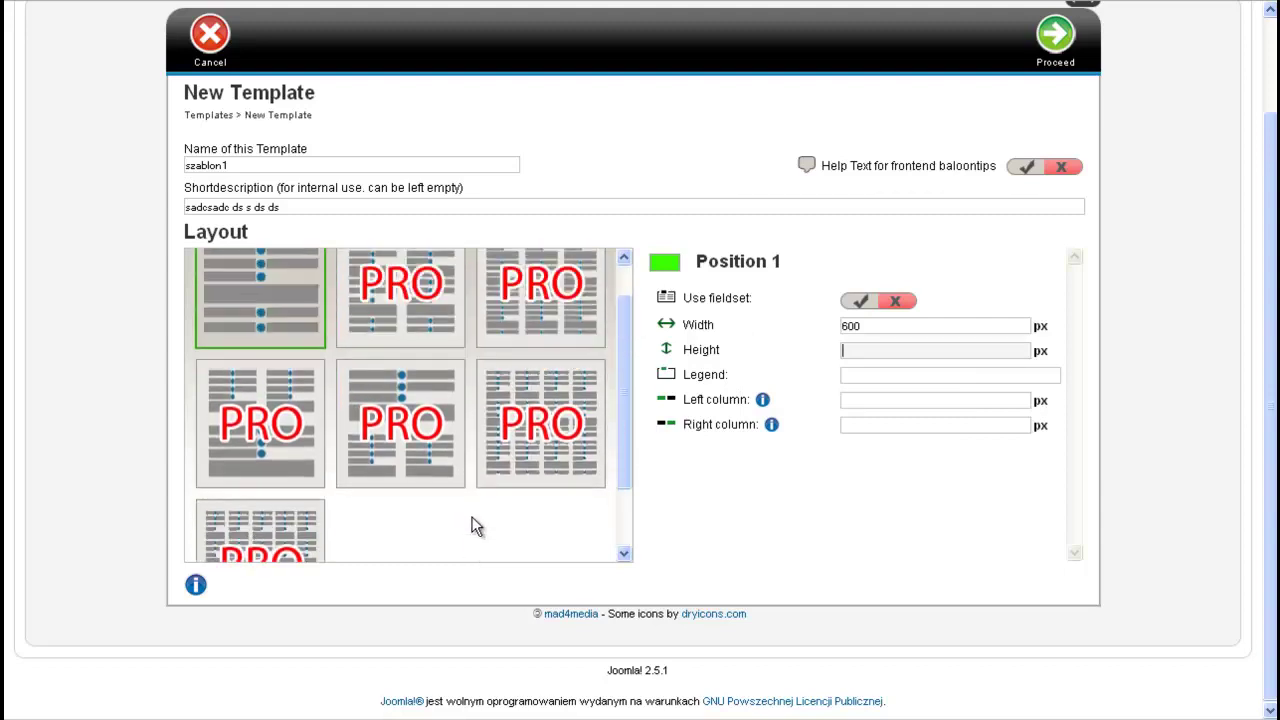
{"action": "scroll", "coordinate": [895, 421], "scroll_direction": "up", "scroll_amount": 1}
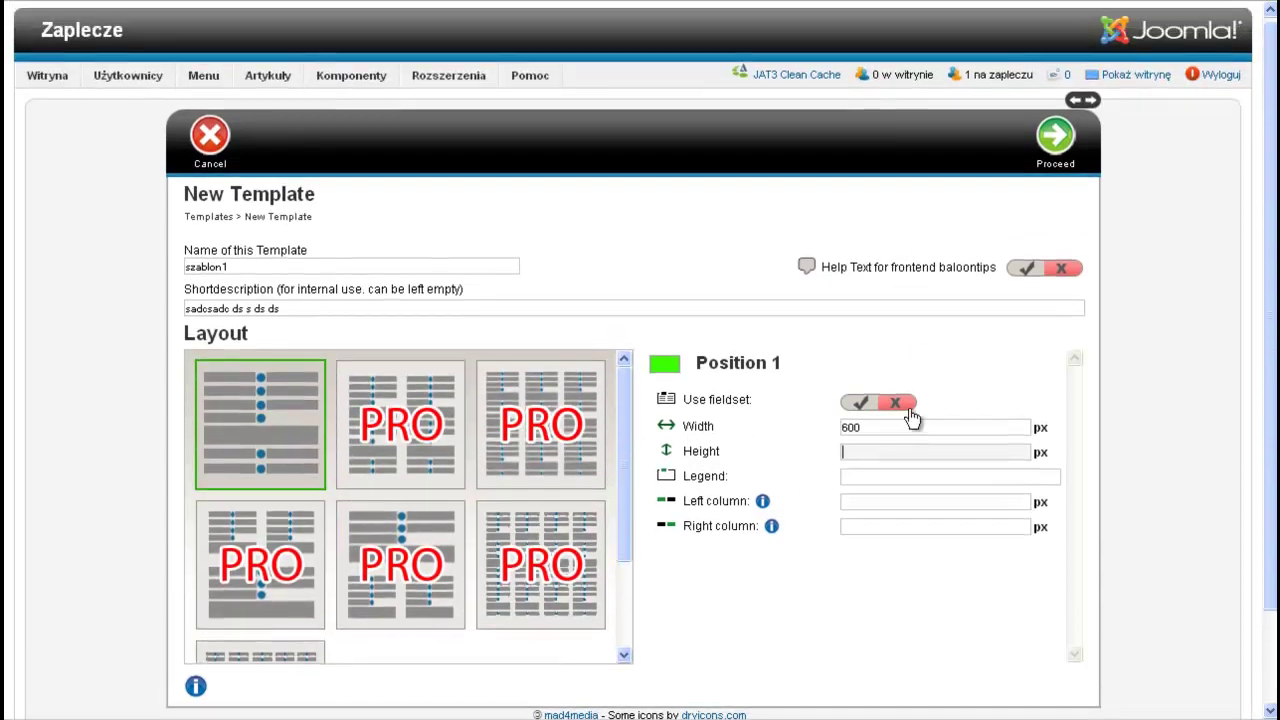
{"action": "left_click", "coordinate": [1057, 140]}
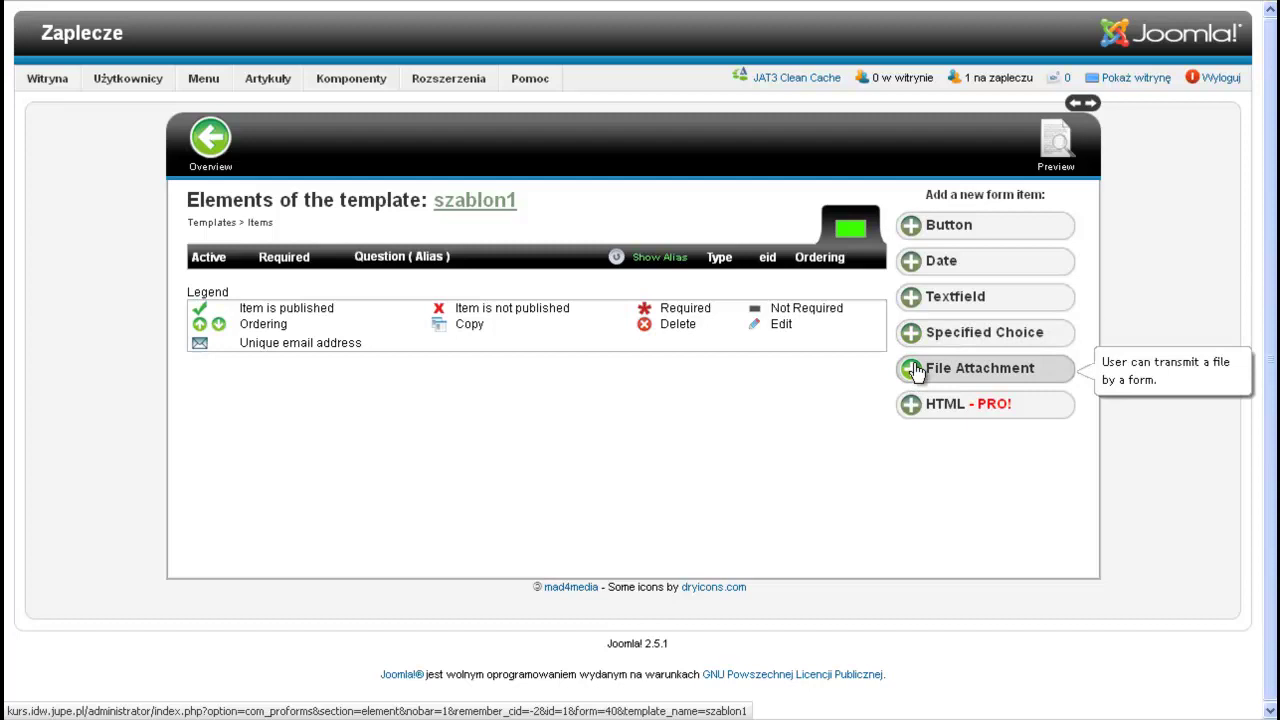
- Add a checkbox button item to the template with the question "czy ci się to podoba?" and the help text "pomóż mi"
{"action": "left_click", "coordinate": [918, 230]}
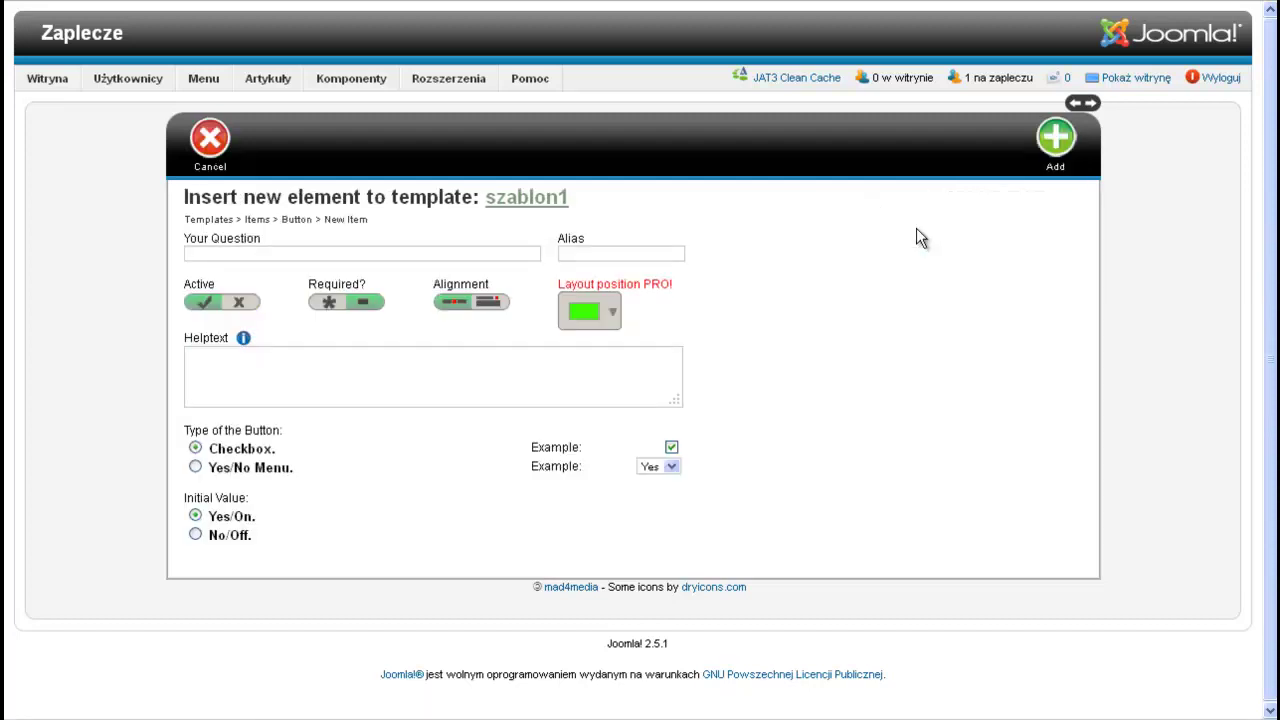
{"action": "left_click", "coordinate": [226, 254]}
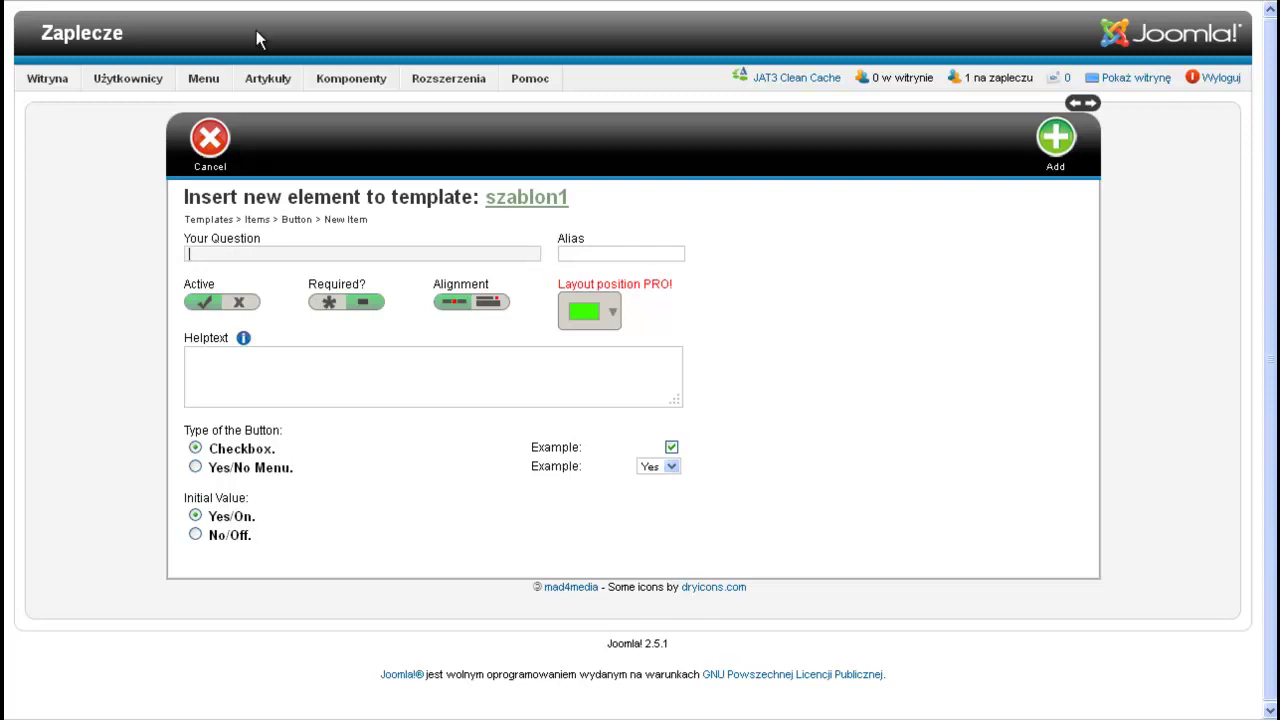
{"action": "type", "text": "dzy ci się to podoba?"}
{"action": "left_click", "coordinate": [225, 360]}
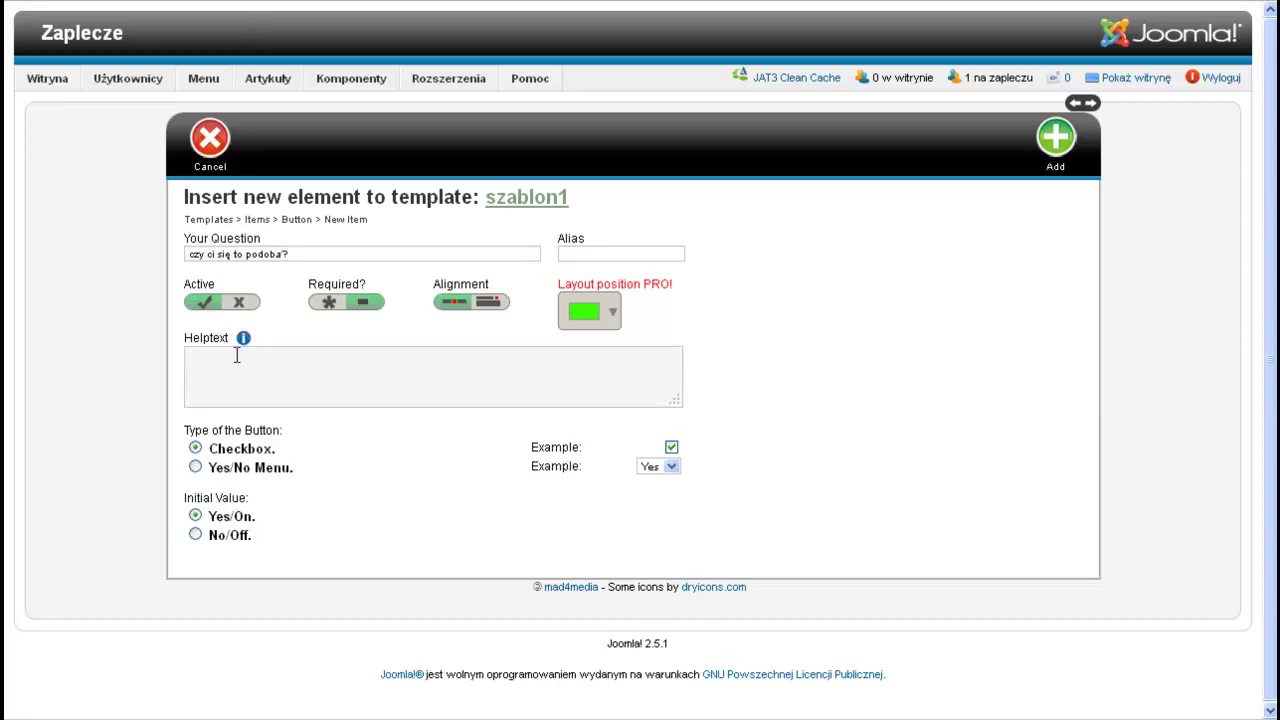
{"action": "type", "text": "pomóż mi"}
{"action": "mouse_move", "coordinate": [600, 287]}
{"action": "left_click", "coordinate": [601, 256]}
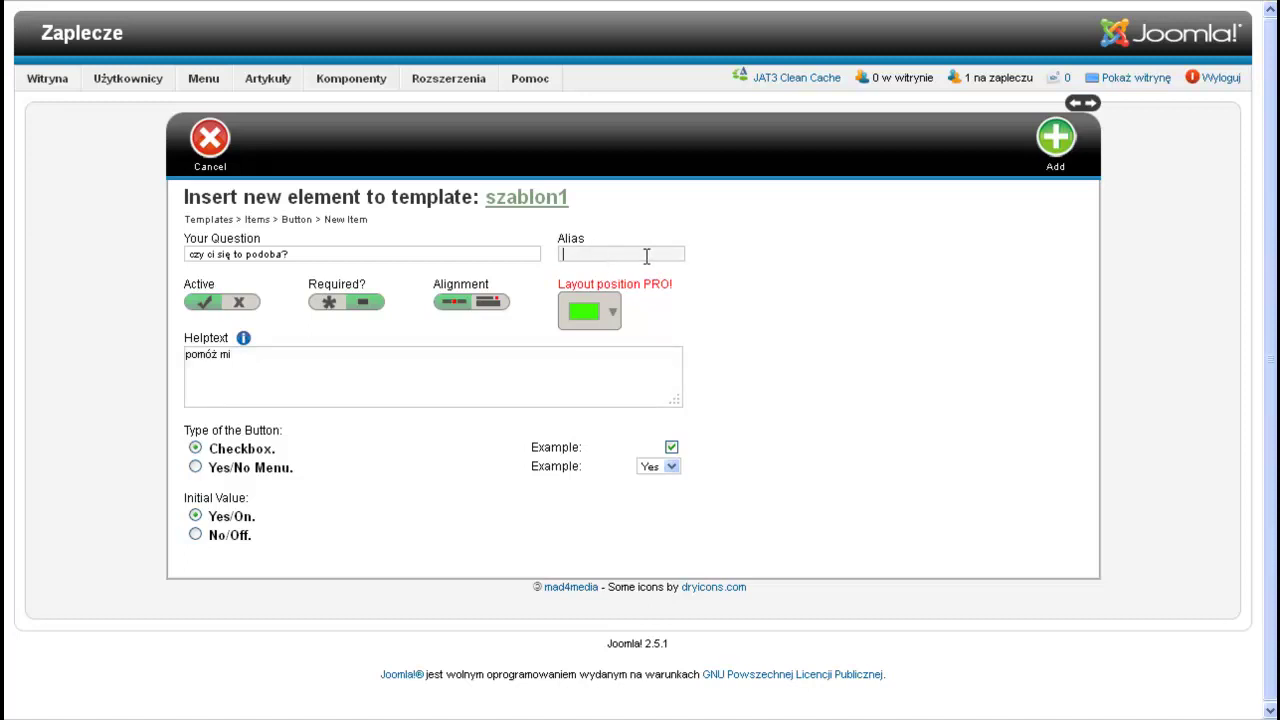
{"action": "left_click", "coordinate": [1053, 142]}
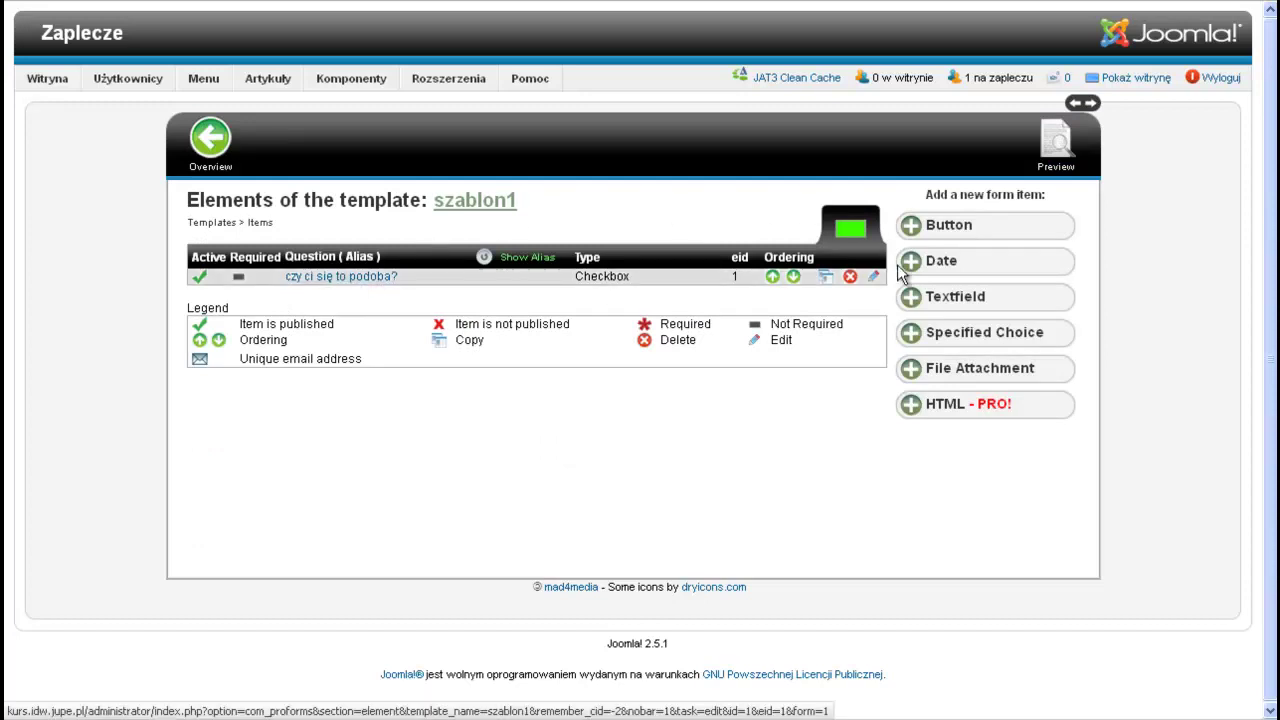
- Add a Yes/No Menu button item with the question "czy lubi ekurs" and the help text "zaznacz lubię"
{"action": "left_click", "coordinate": [951, 233]}
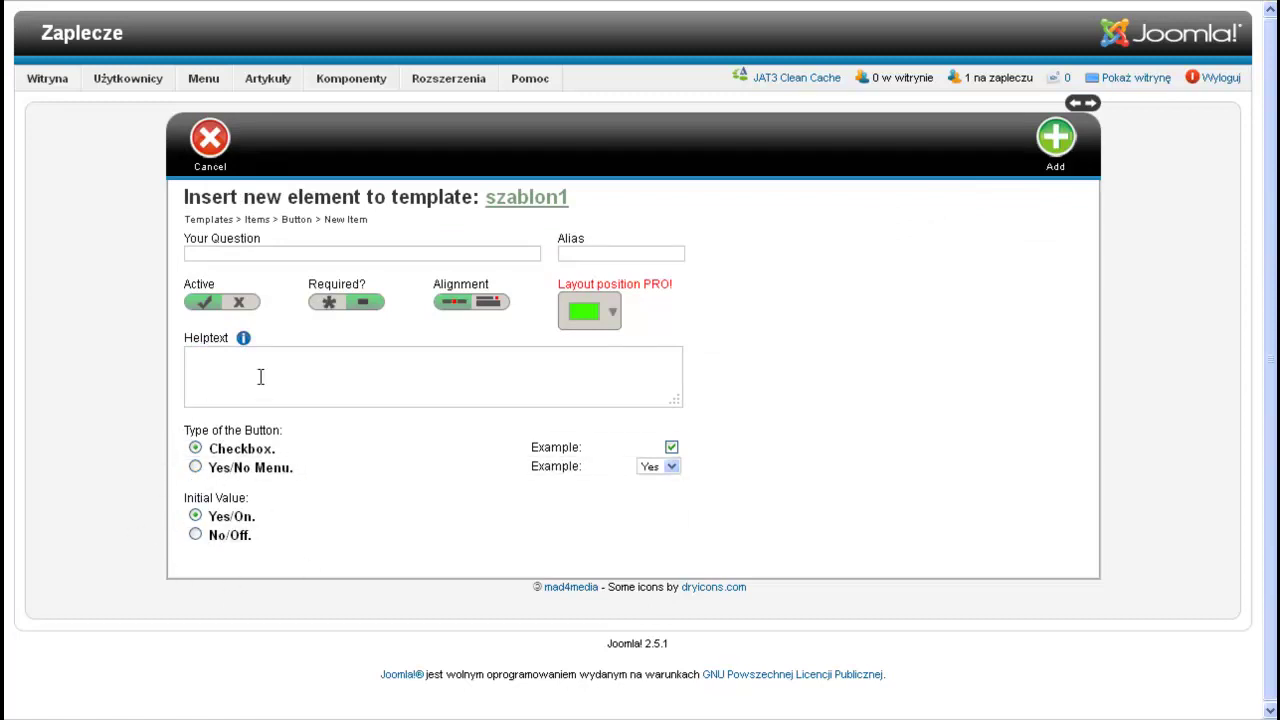
{"action": "left_click", "coordinate": [271, 254]}
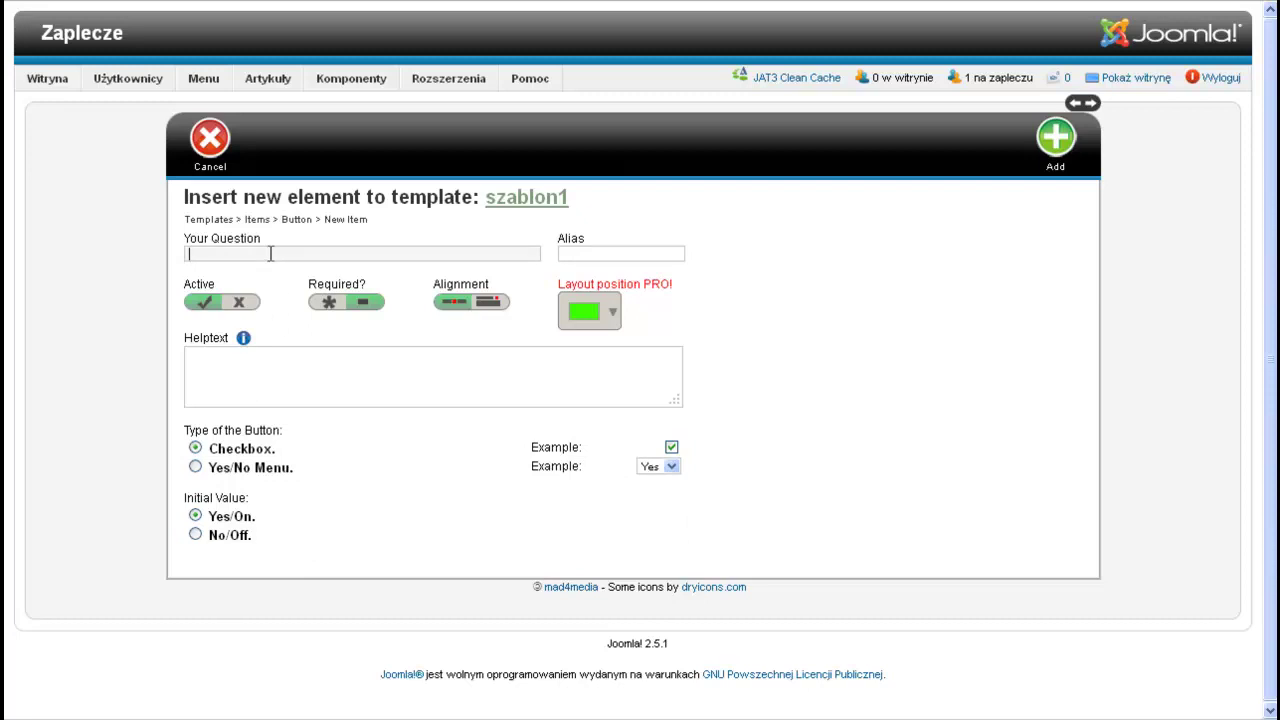
{"action": "type", "text": "czy lubi eku"}
{"action": "left_click", "coordinate": [247, 378]}
{"action": "type", "text": "nie"}
{"action": "key", "text": "BackSpace"}
{"action": "key", "text": "BackSpace"}
{"action": "type", "text": "zaznacz "}
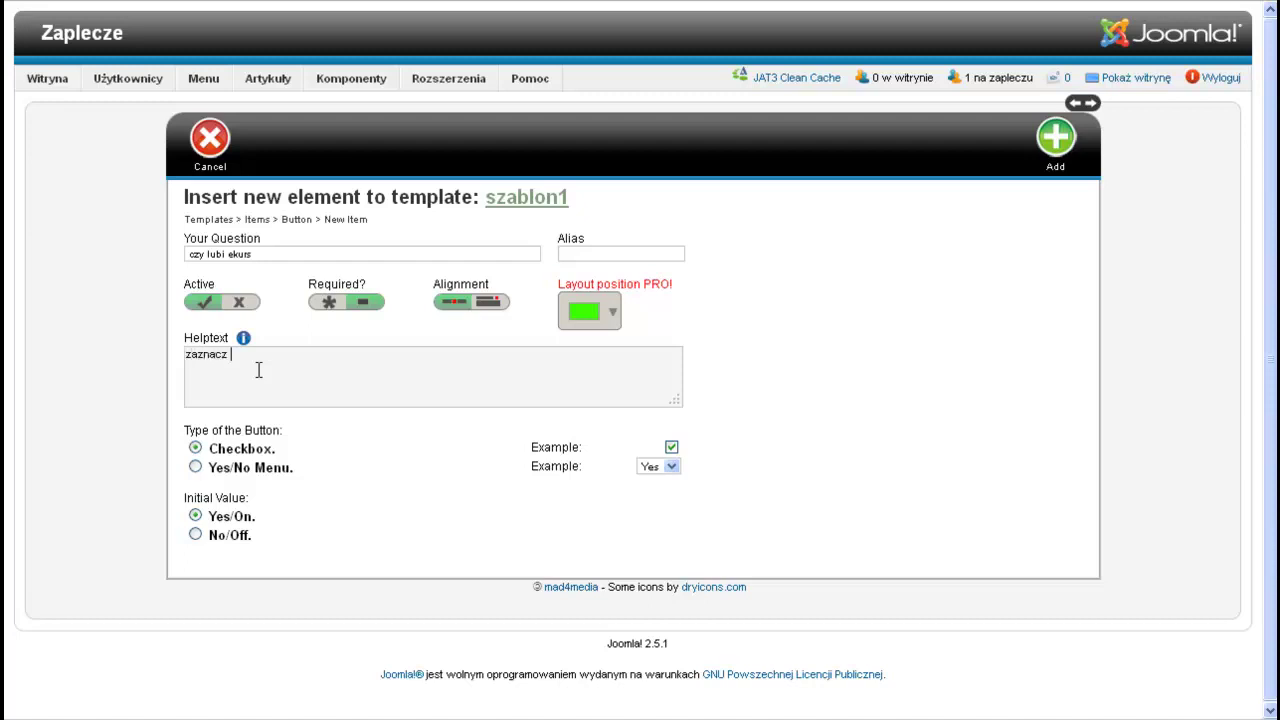
{"action": "type", "text": "lubię"}
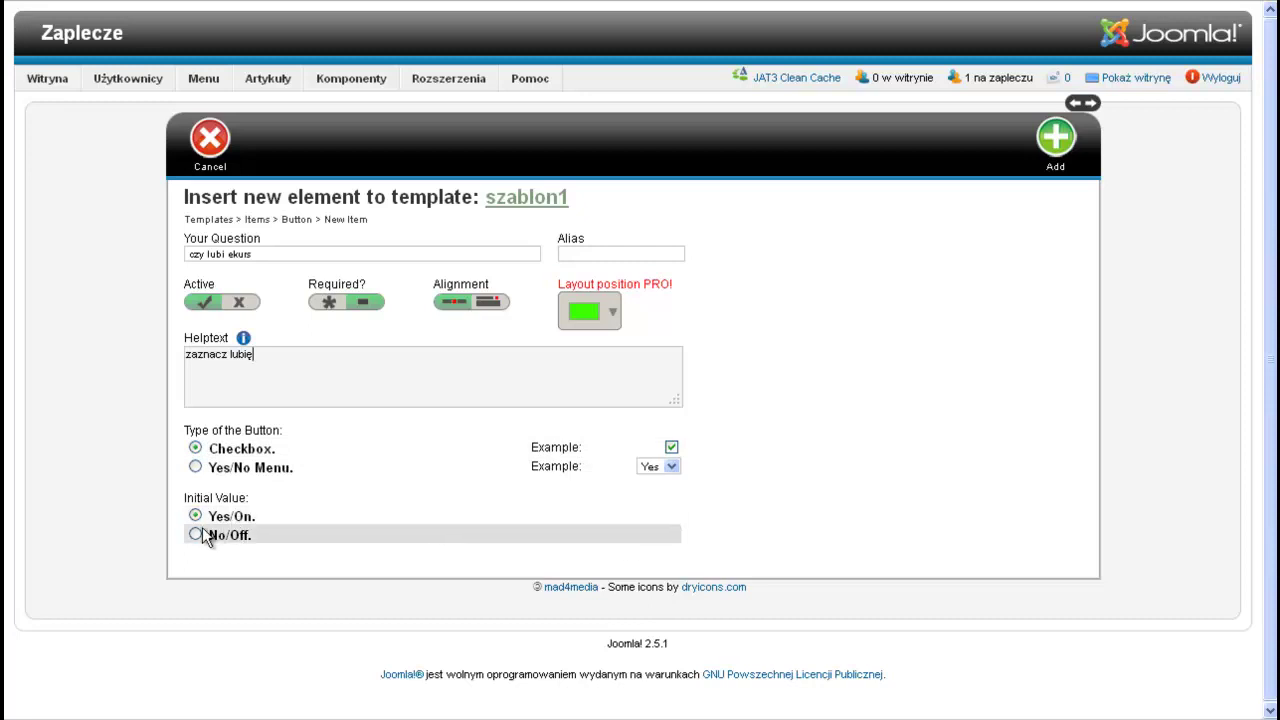
{"action": "left_click", "coordinate": [194, 467]}
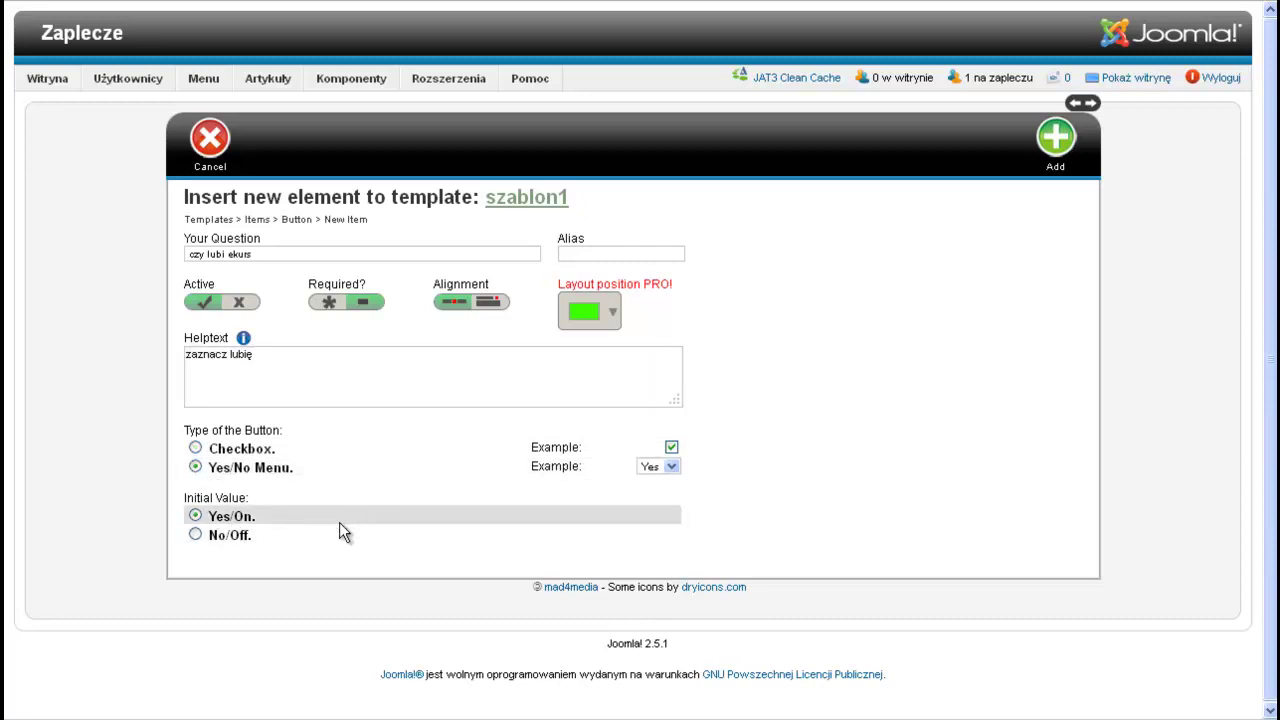
{"action": "left_click", "coordinate": [1052, 145]}
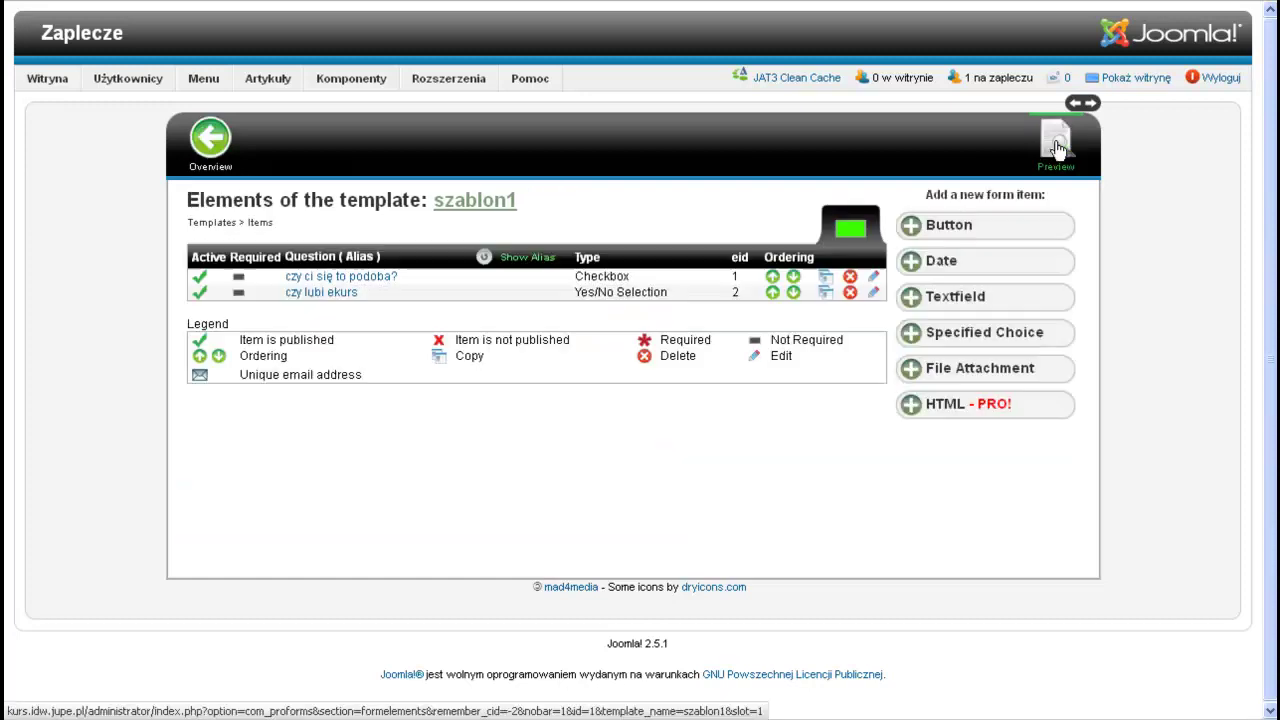
- Preview the szablon1 template and try out its checkbox and Yes/No selection
{"action": "left_click", "coordinate": [1057, 150]}
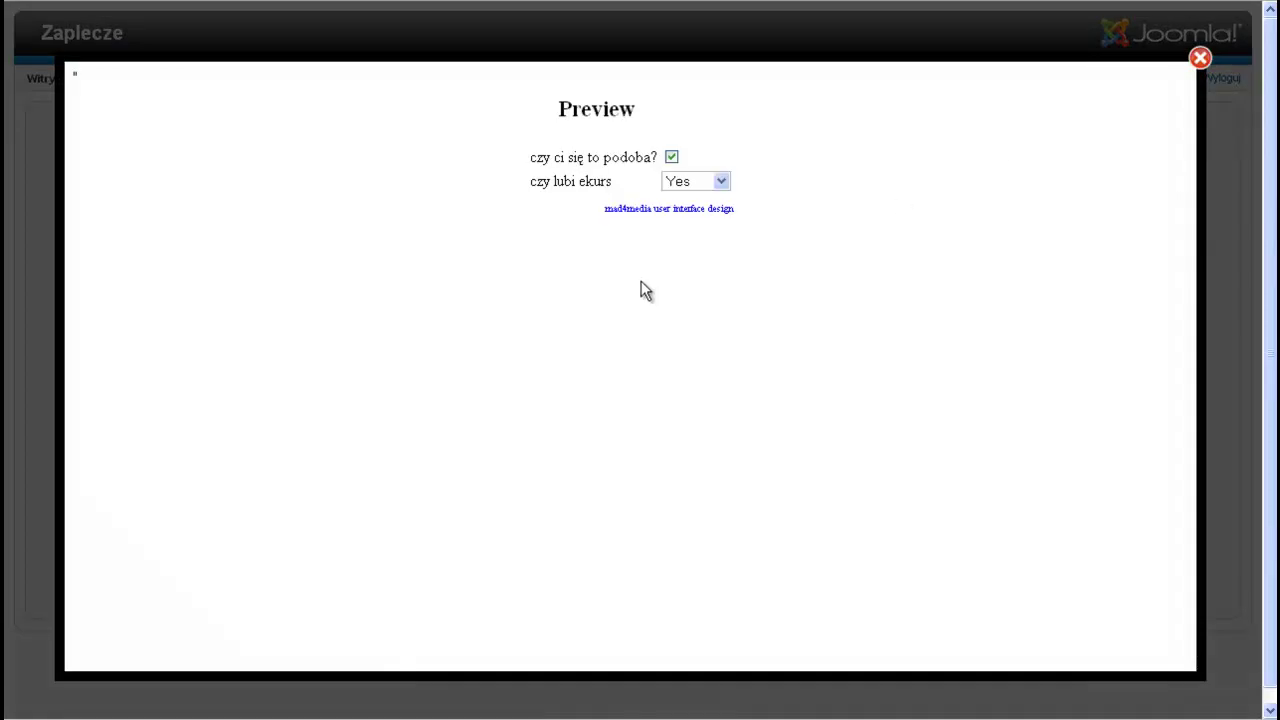
{"action": "left_click", "coordinate": [670, 160]}
{"action": "left_click", "coordinate": [671, 160]}
{"action": "left_click", "coordinate": [671, 160]}
{"action": "left_click", "coordinate": [721, 181]}
{"action": "left_click", "coordinate": [684, 199]}
{"action": "left_click", "coordinate": [1200, 58]}
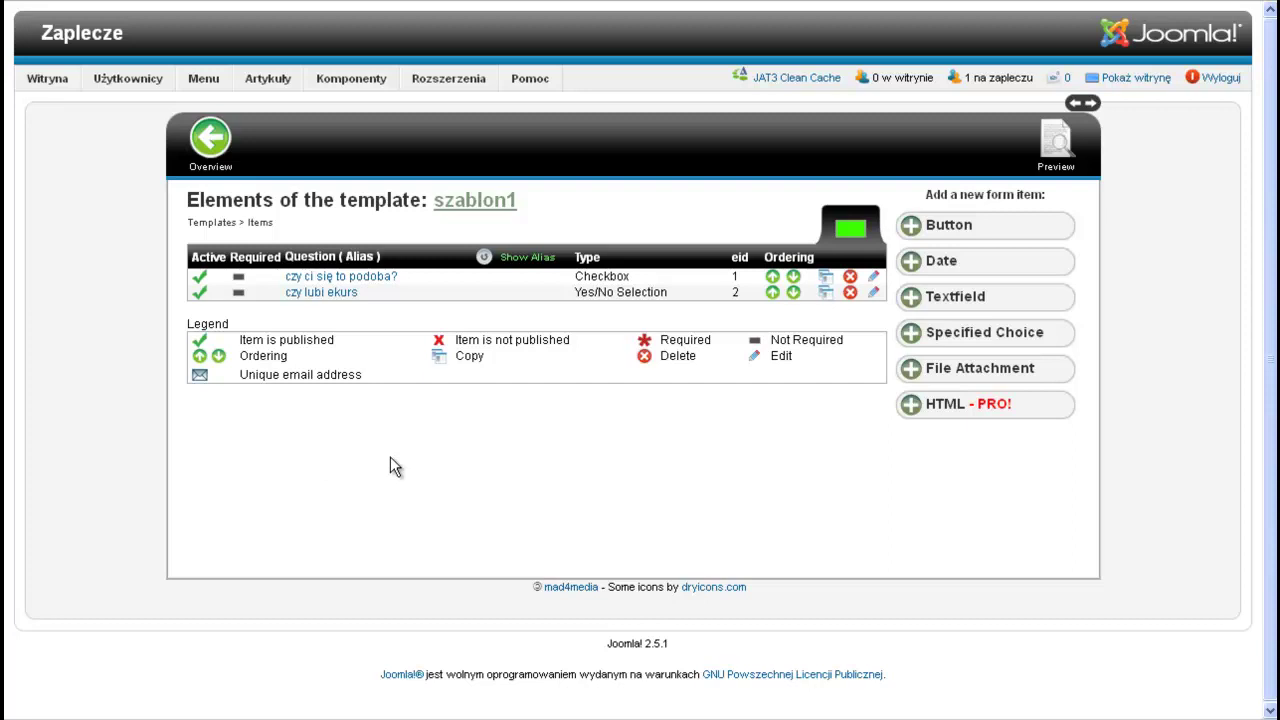
- Start another button item with the question "lubie coś tam - ciasteczka z tofii" and make it required
{"action": "left_click", "coordinate": [941, 230]}
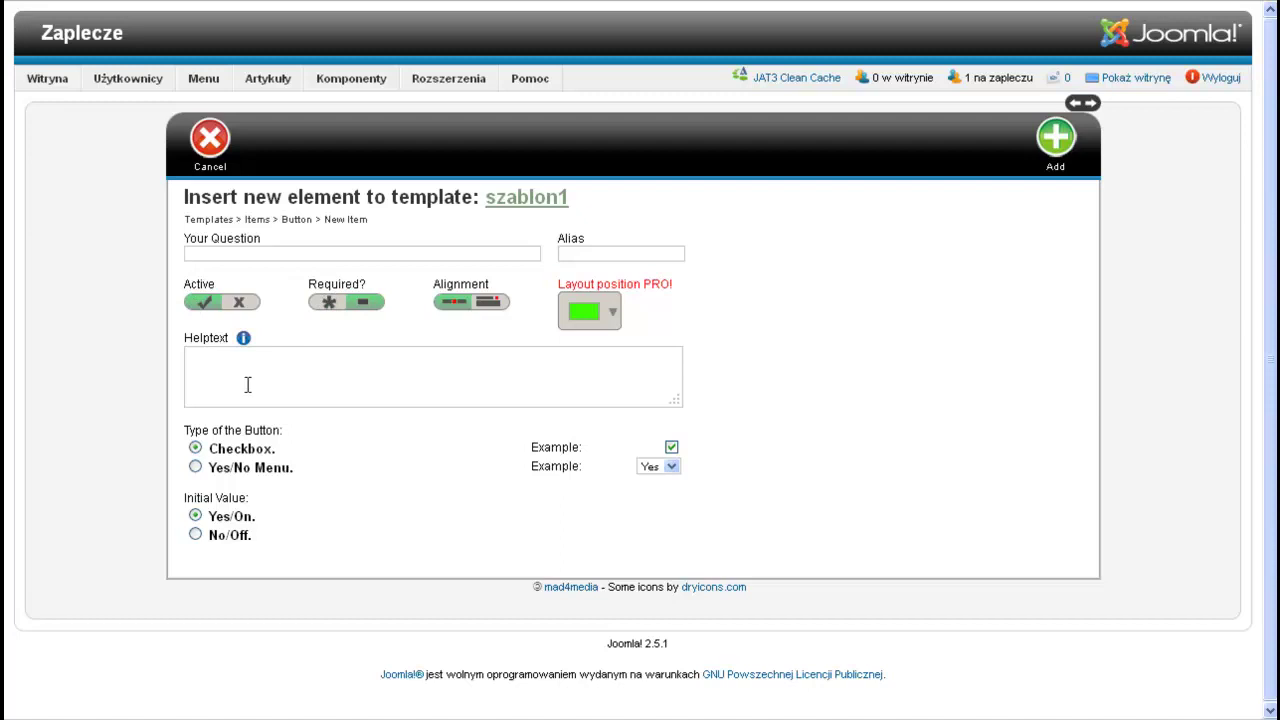
{"action": "left_click", "coordinate": [256, 252]}
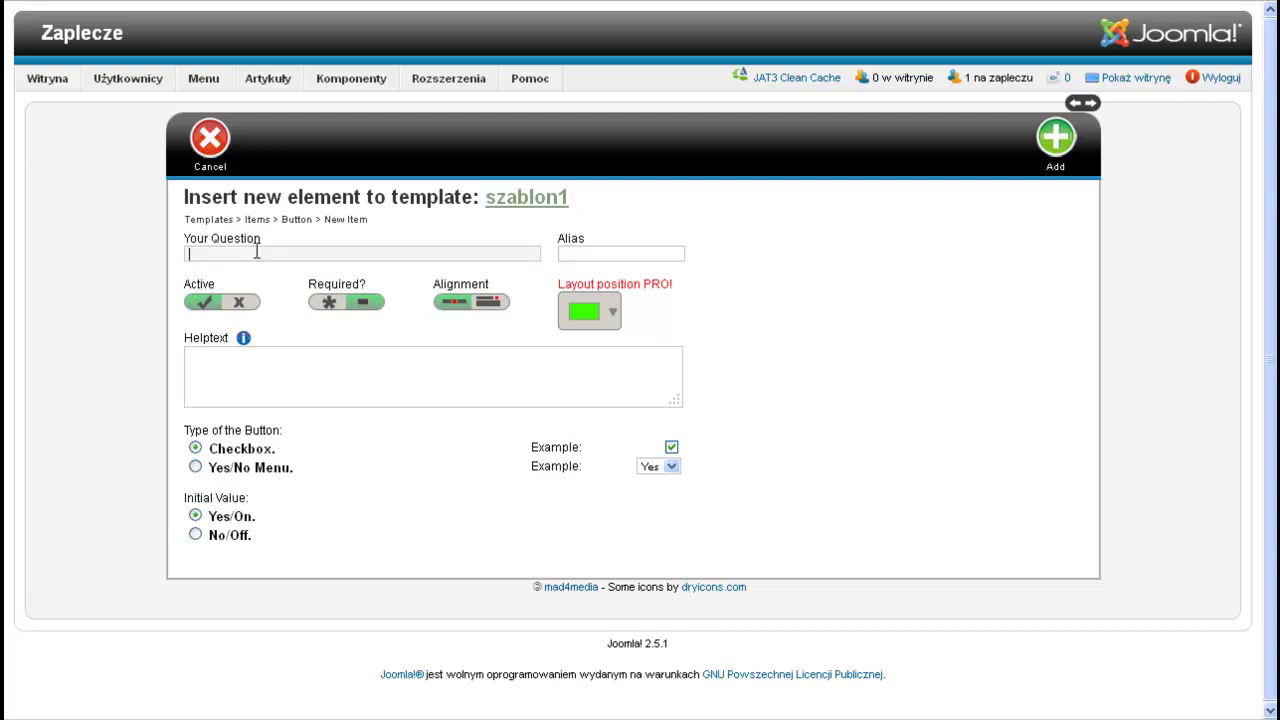
{"action": "type", "text": "lubGie"}
{"action": "key", "text": "BackSpace"}
{"action": "type", "text": "ie coś tam - ciasteczka z tofii"}
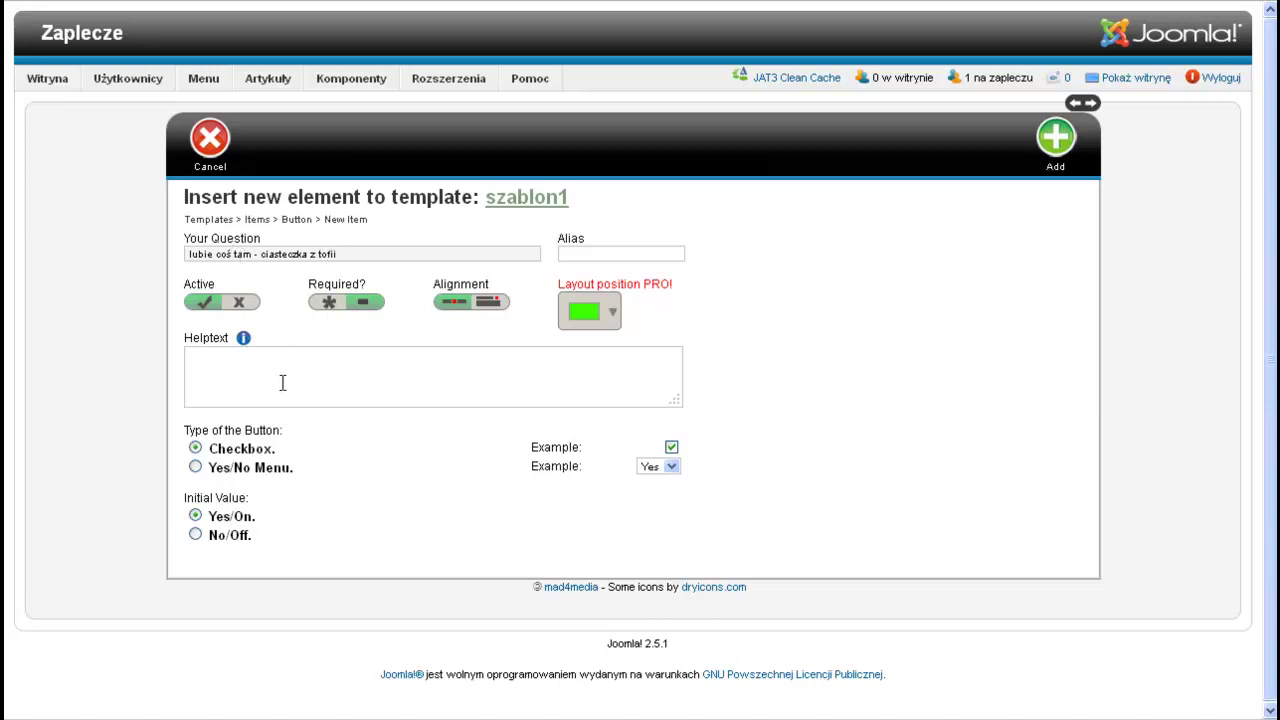
{"action": "left_click", "coordinate": [333, 303]}
{"action": "left_click", "coordinate": [336, 306]}
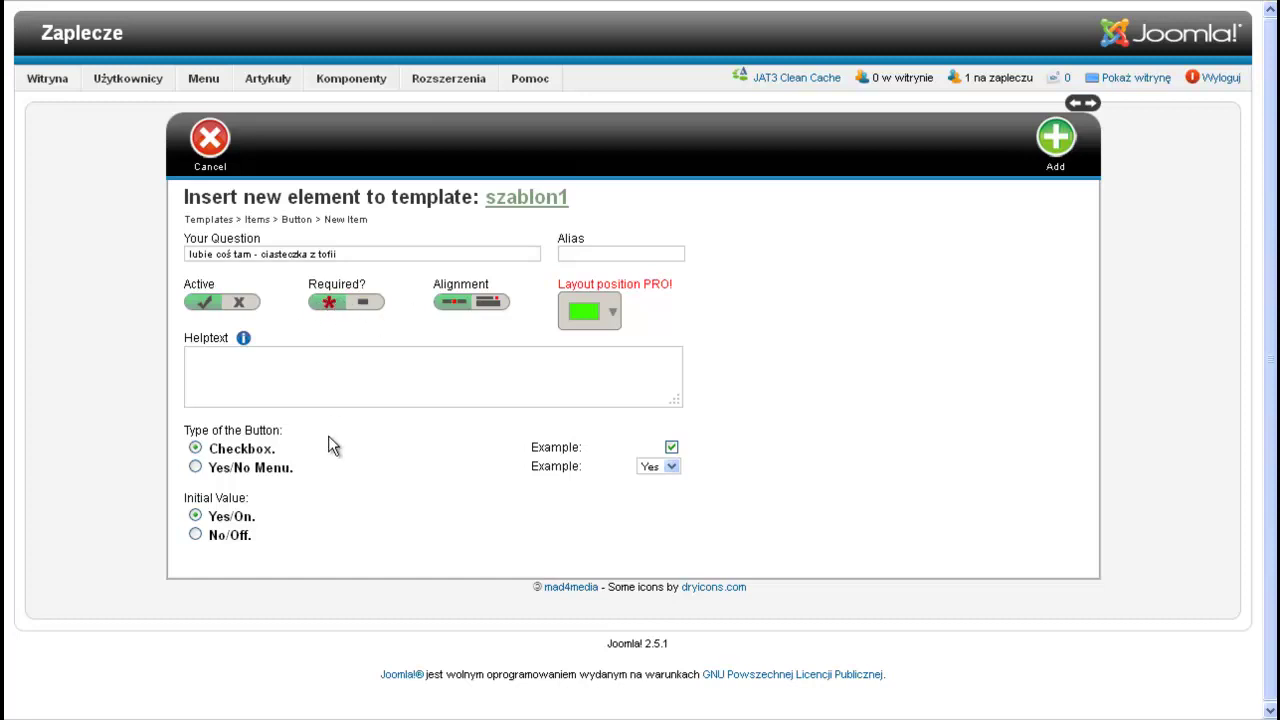
- Enter the help text "wqdsewdxwedx" for the required item and add it to the template as a checkbox
{"action": "left_click", "coordinate": [251, 375]}
{"action": "type", "text": "wqdsewdxwedx"}
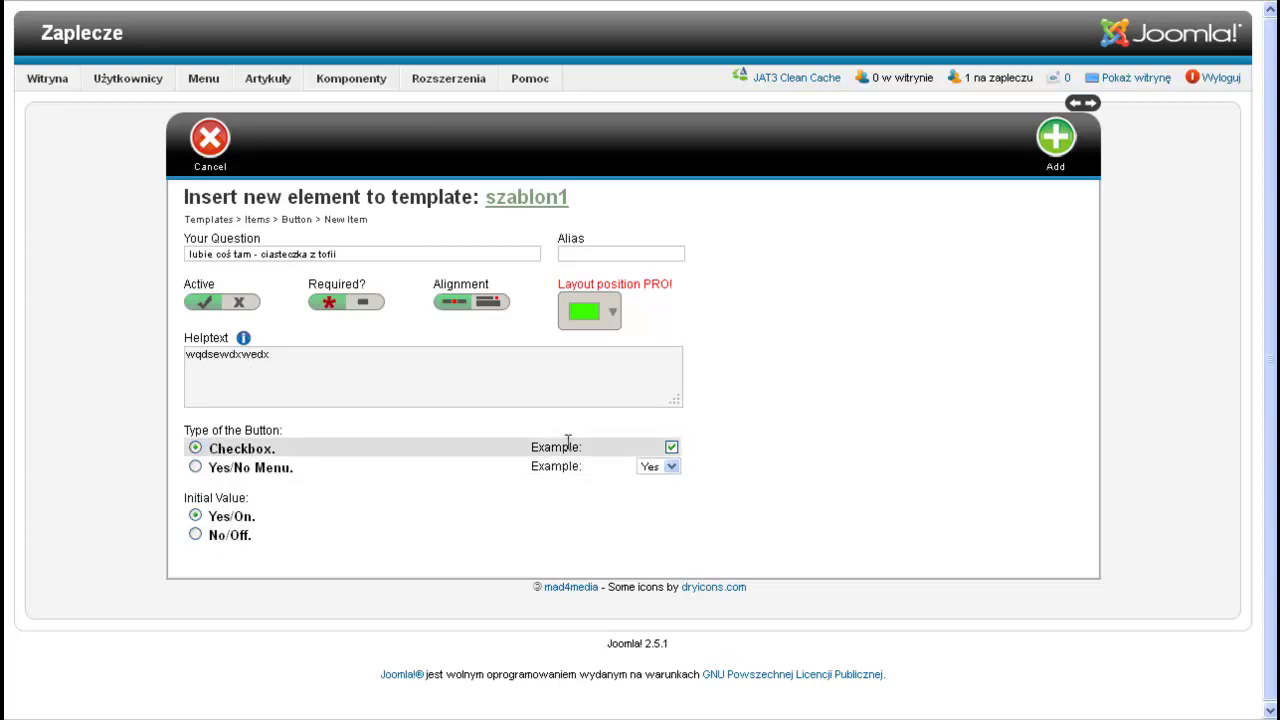
{"action": "left_click", "coordinate": [671, 448]}
{"action": "left_click", "coordinate": [671, 448]}
{"action": "left_click", "coordinate": [672, 467]}
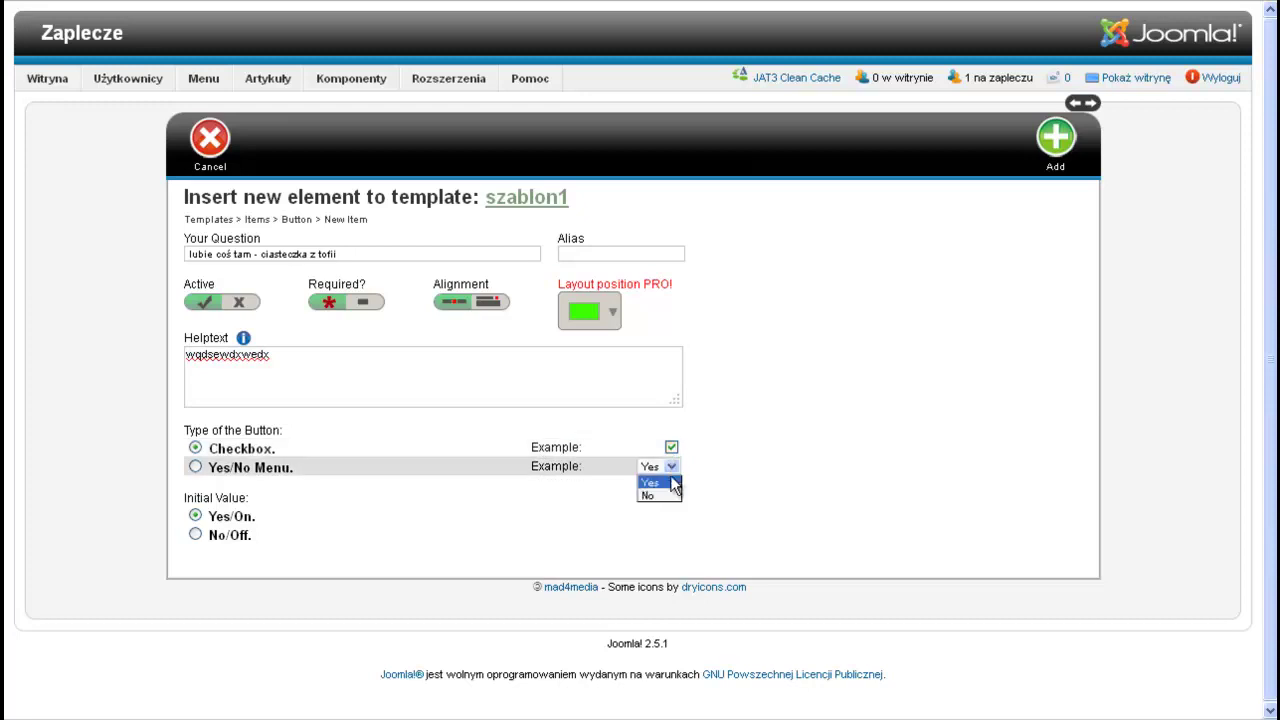
{"action": "left_click", "coordinate": [670, 464]}
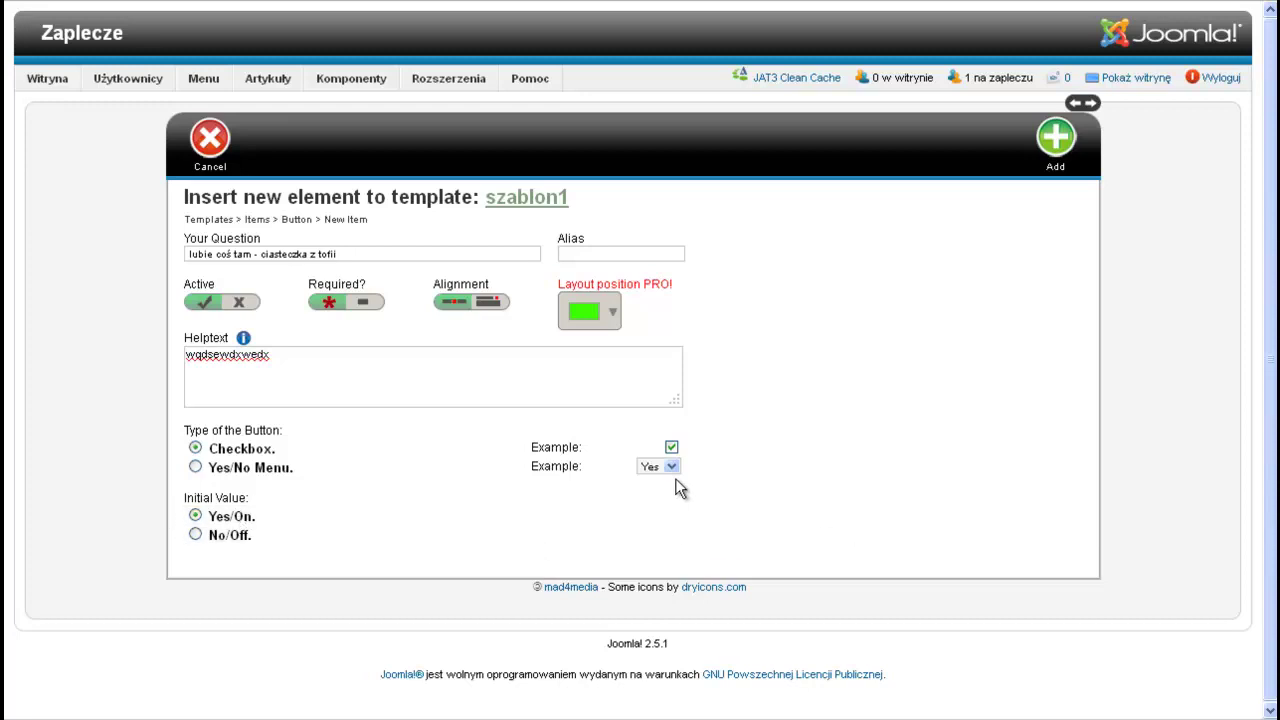
{"action": "left_click", "coordinate": [1053, 142]}
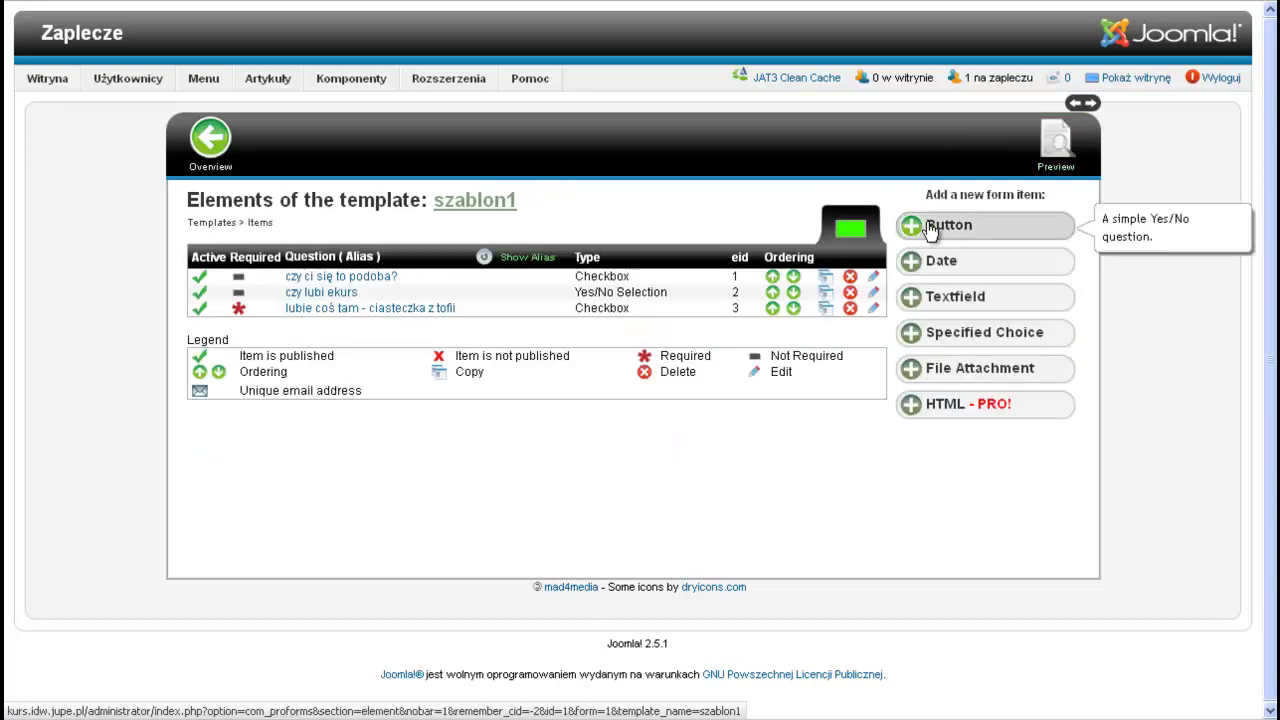
- Preview the template again to check how the required checkbox item is marked
{"action": "left_click", "coordinate": [1058, 141]}
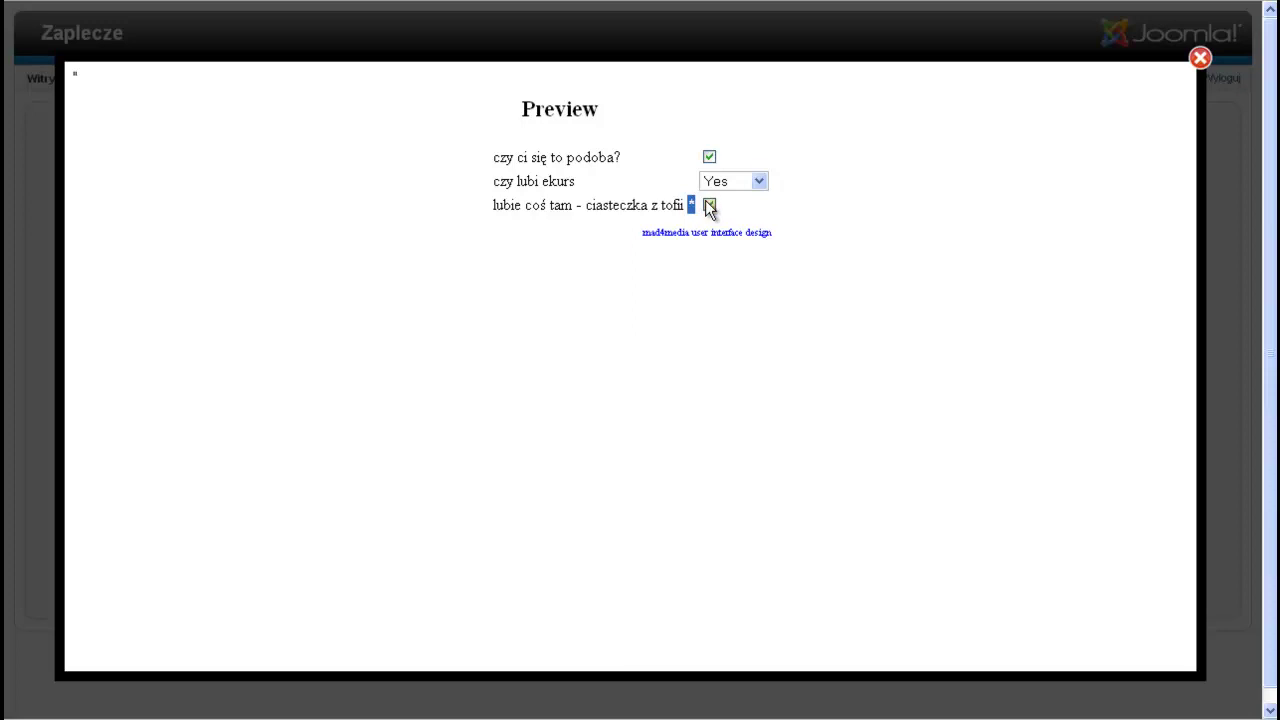
{"action": "left_click", "coordinate": [1202, 60]}
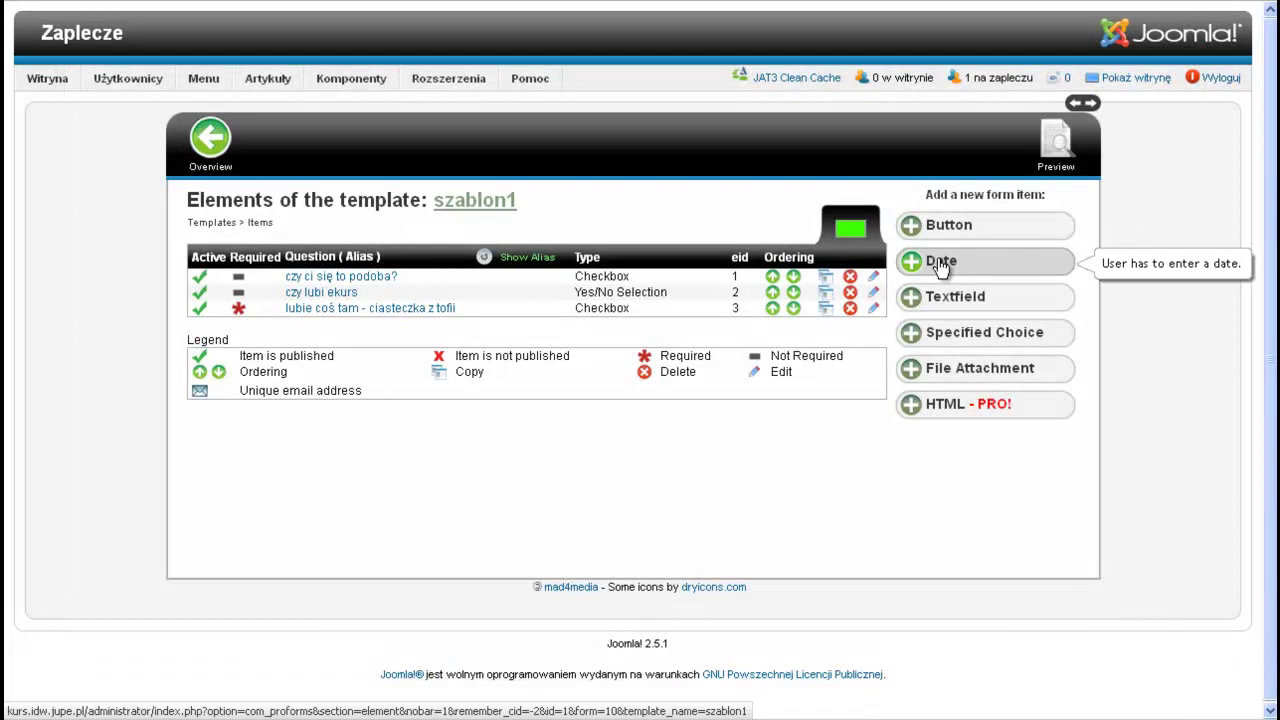
- Add a date item with the question "sdxasxdscx data" to the szablon1 template
{"action": "left_click", "coordinate": [941, 262]}
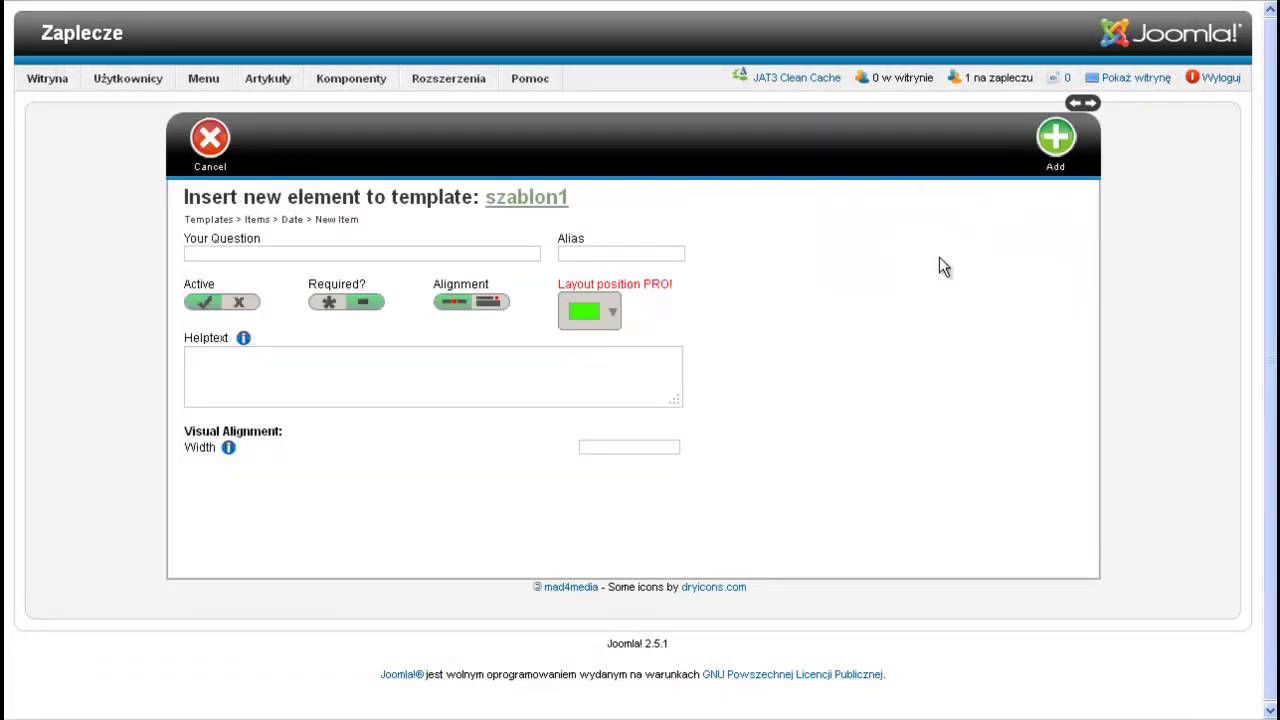
{"action": "left_click", "coordinate": [376, 254]}
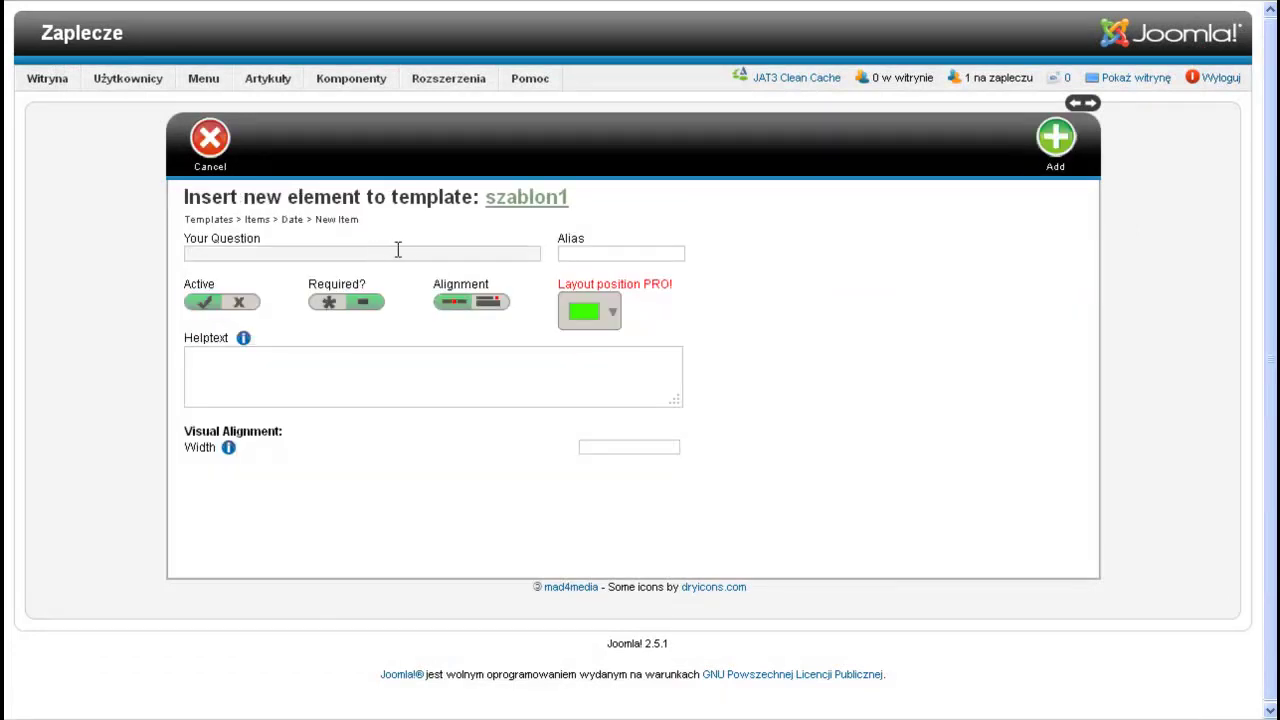
{"action": "type", "text": "sdxasxdscx data"}
{"action": "left_click", "coordinate": [1060, 160]}
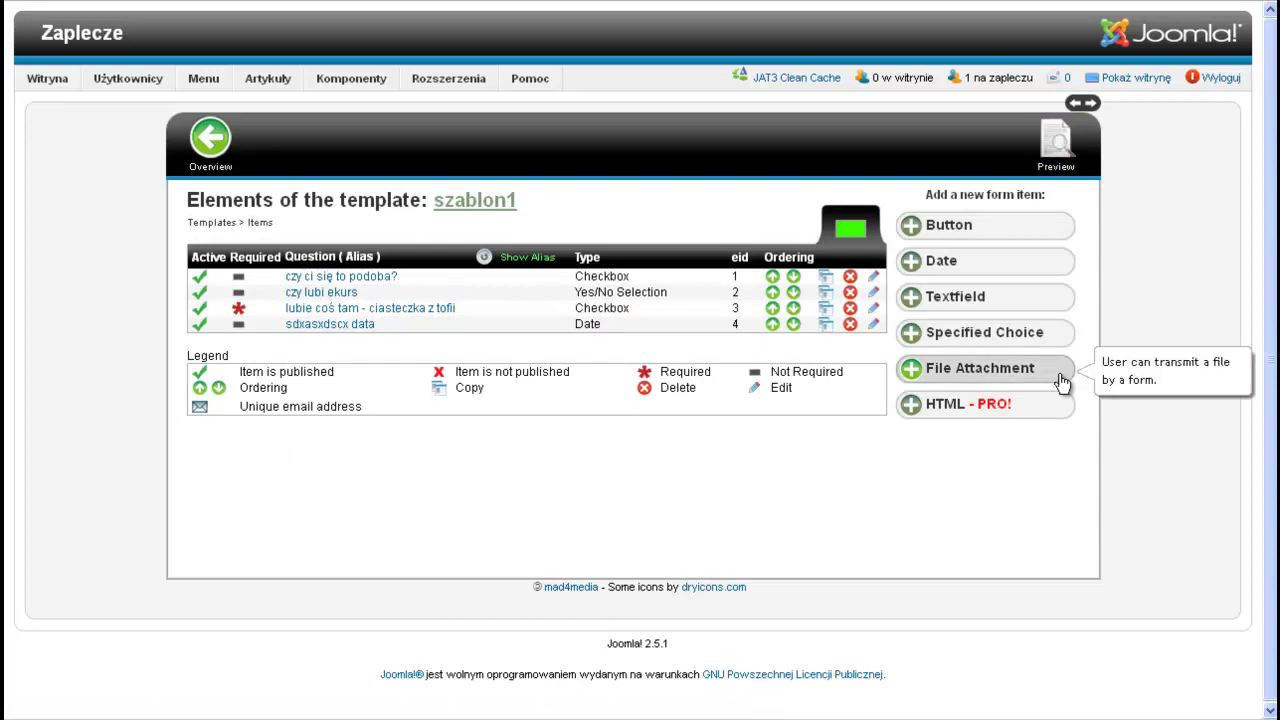
- Start a text field item and examine its question, help text, field type, maximum characters and validation settings
{"action": "left_click", "coordinate": [943, 308]}
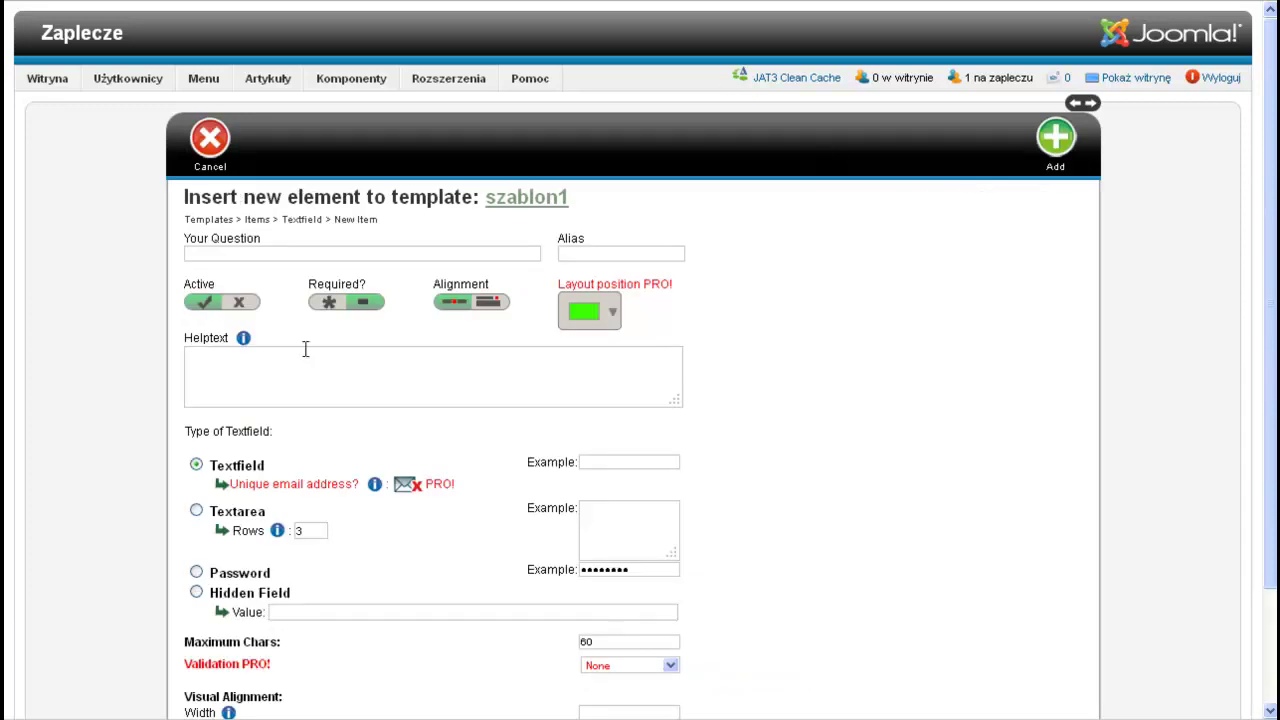
{"action": "scroll", "coordinate": [305, 355], "scroll_direction": "down", "scroll_amount": 3}
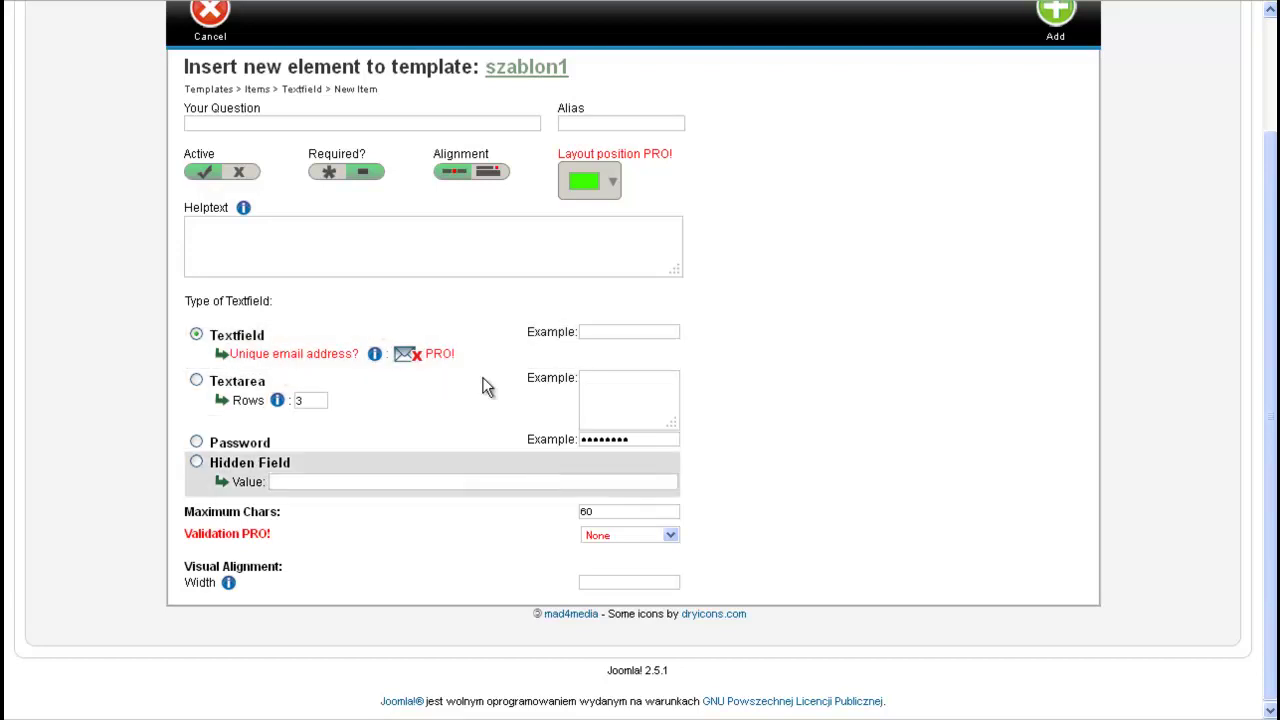
{"action": "left_click", "coordinate": [198, 123]}
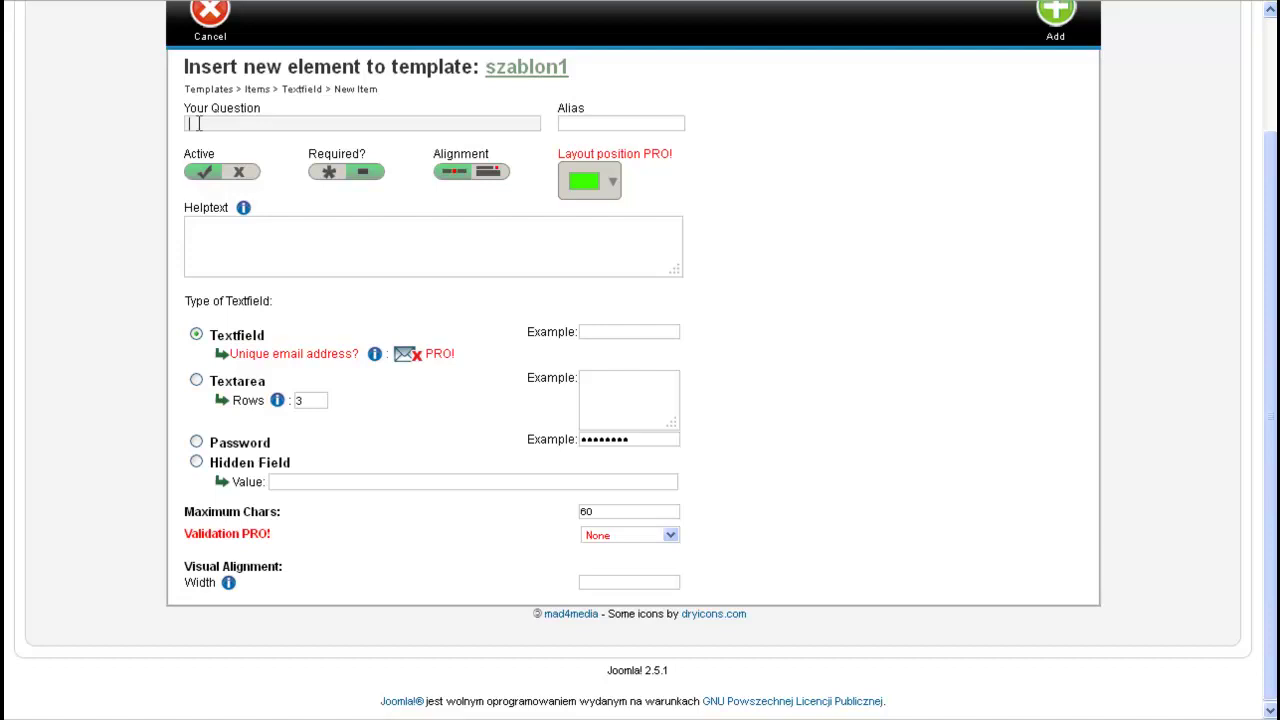
{"action": "left_click", "coordinate": [225, 246]}
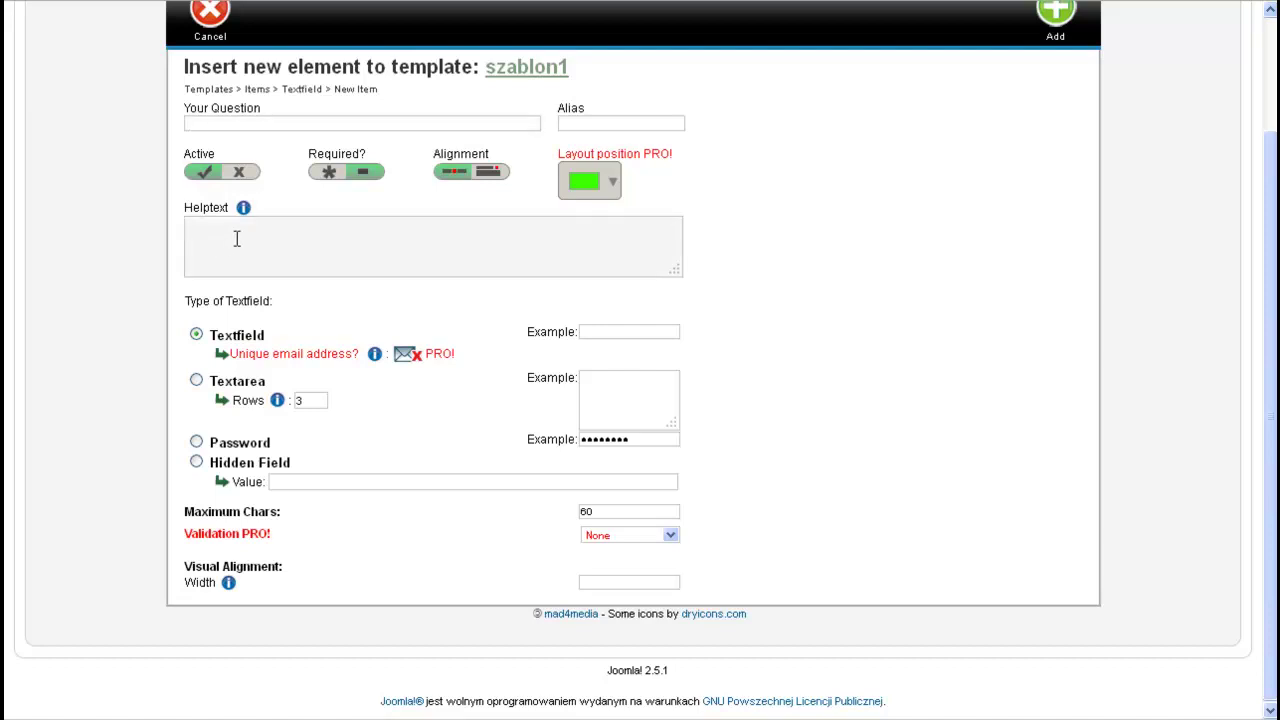
{"action": "mouse_move", "coordinate": [242, 212]}
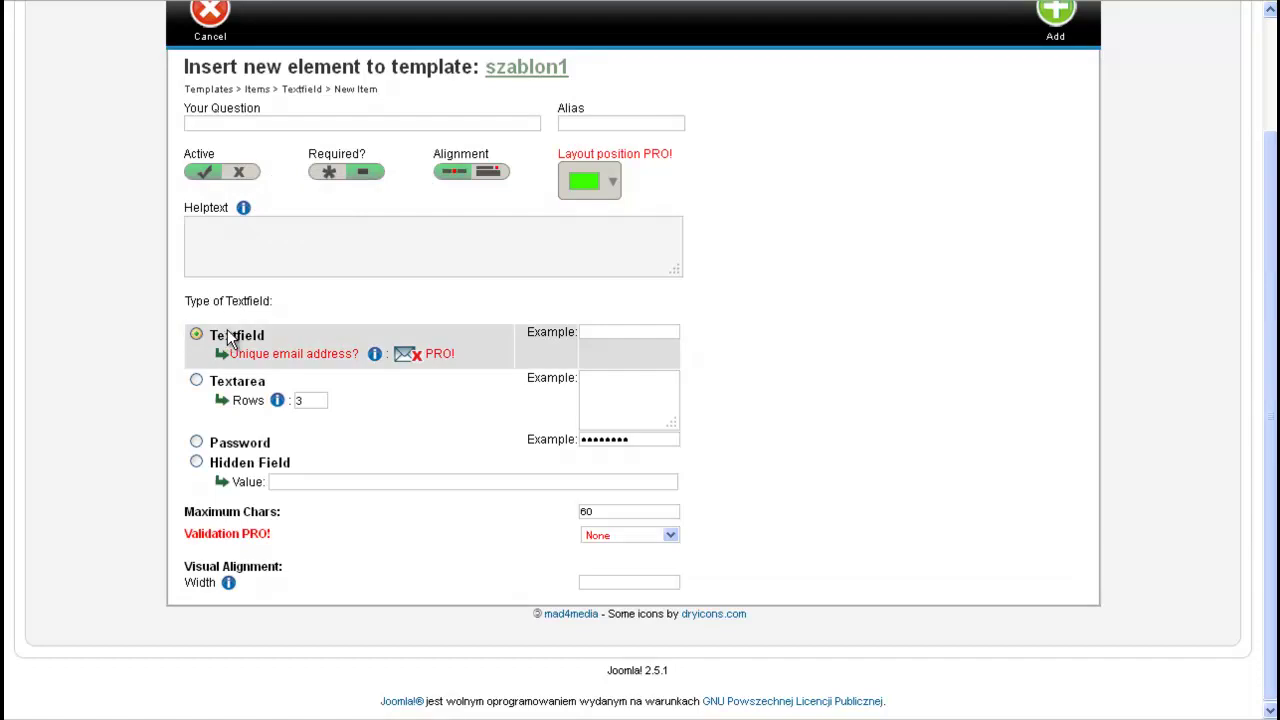
{"action": "left_click", "coordinate": [594, 332]}
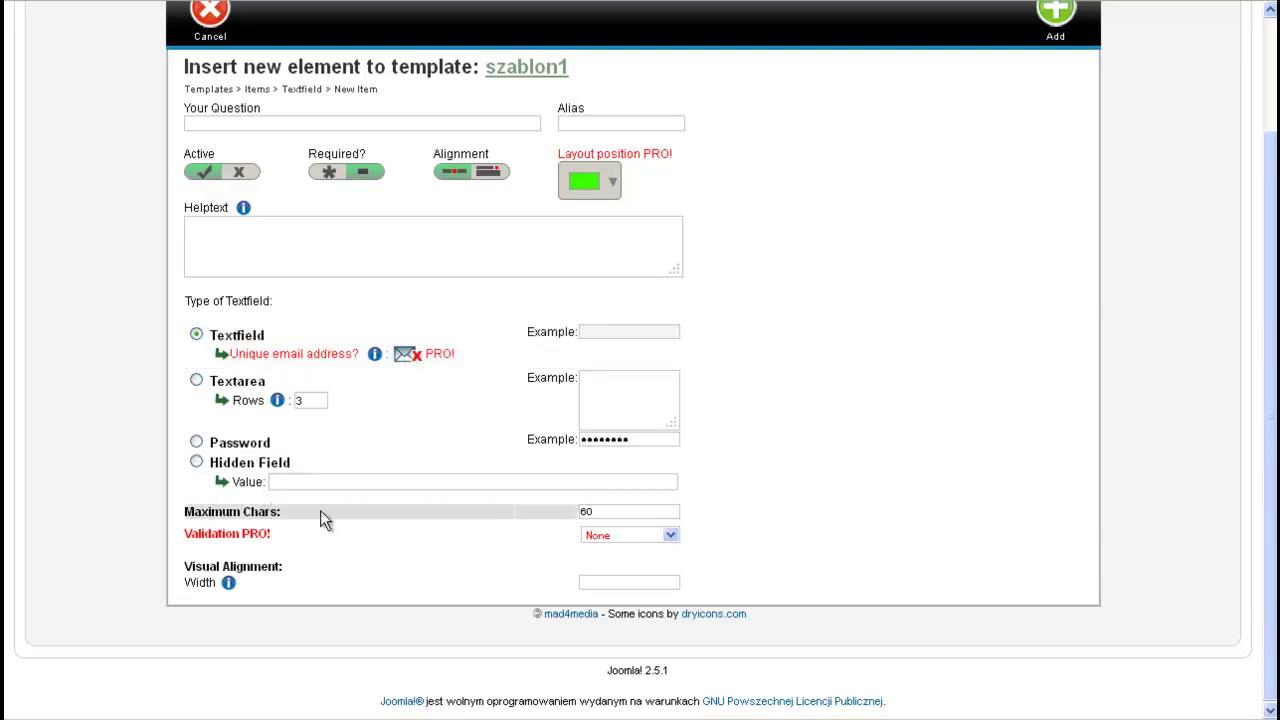
{"action": "mouse_move", "coordinate": [663, 533]}
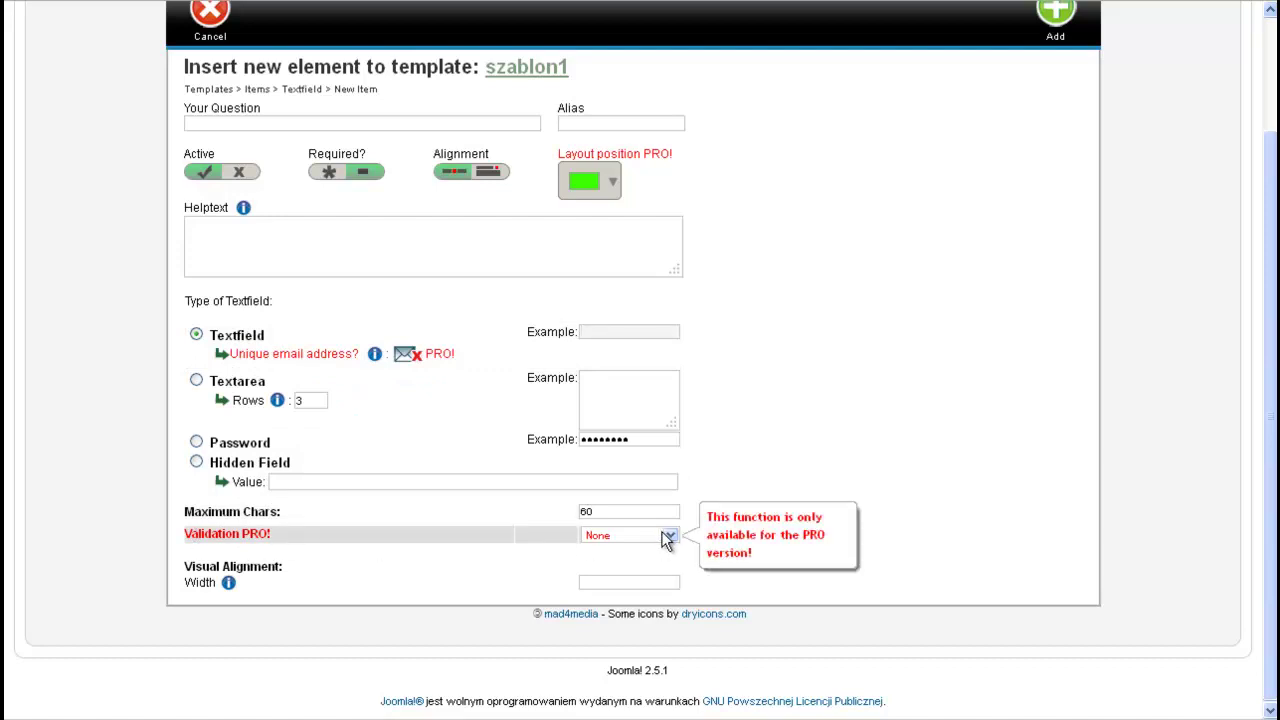
{"action": "scroll", "coordinate": [290, 490], "scroll_direction": "up", "scroll_amount": 3}
{"action": "scroll", "coordinate": [280, 500], "scroll_direction": "down", "scroll_amount": 2}
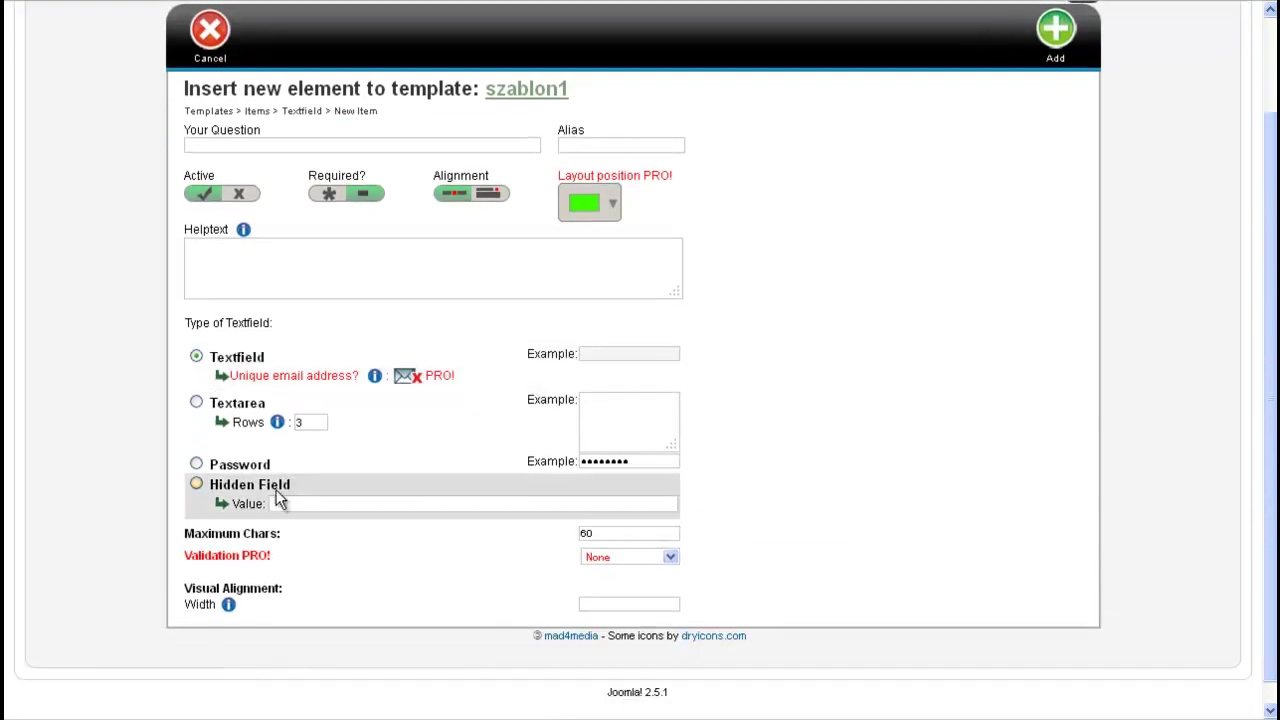
- Enter the question "podaj mail", make the text field required and add it to the template
{"action": "left_click", "coordinate": [229, 144]}
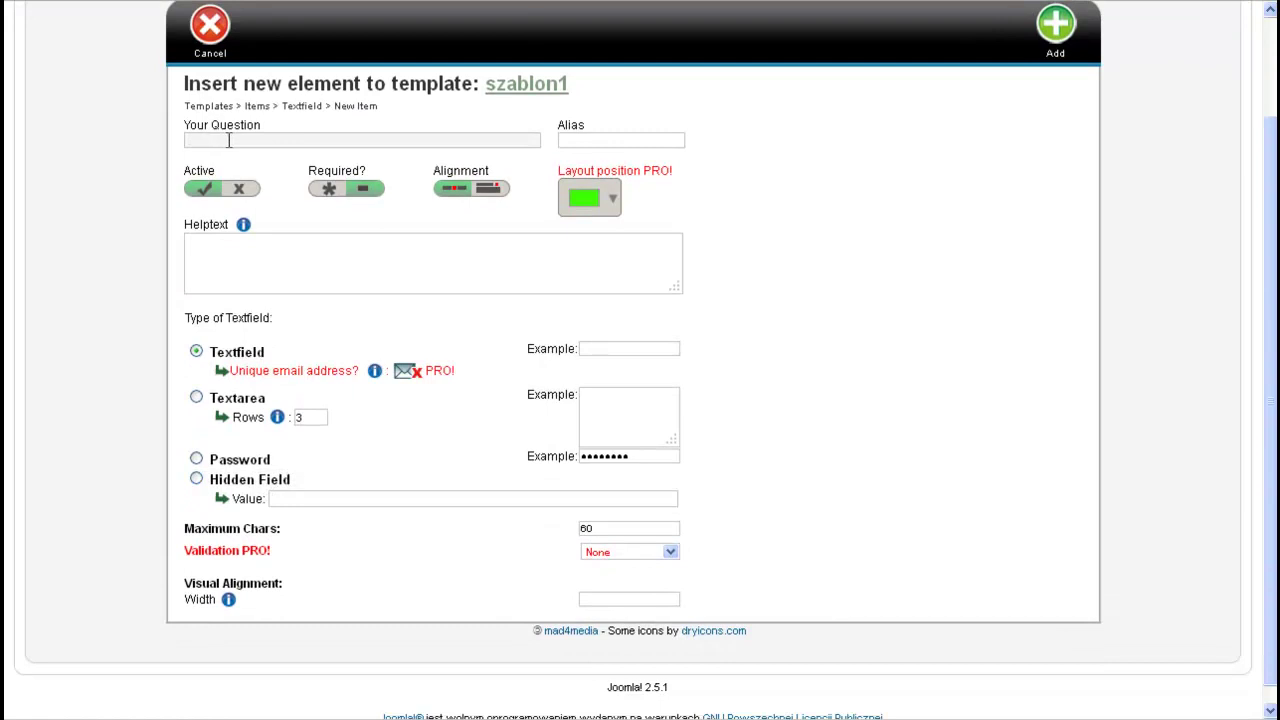
{"action": "type", "text": "podaj mail"}
{"action": "left_click", "coordinate": [349, 191]}
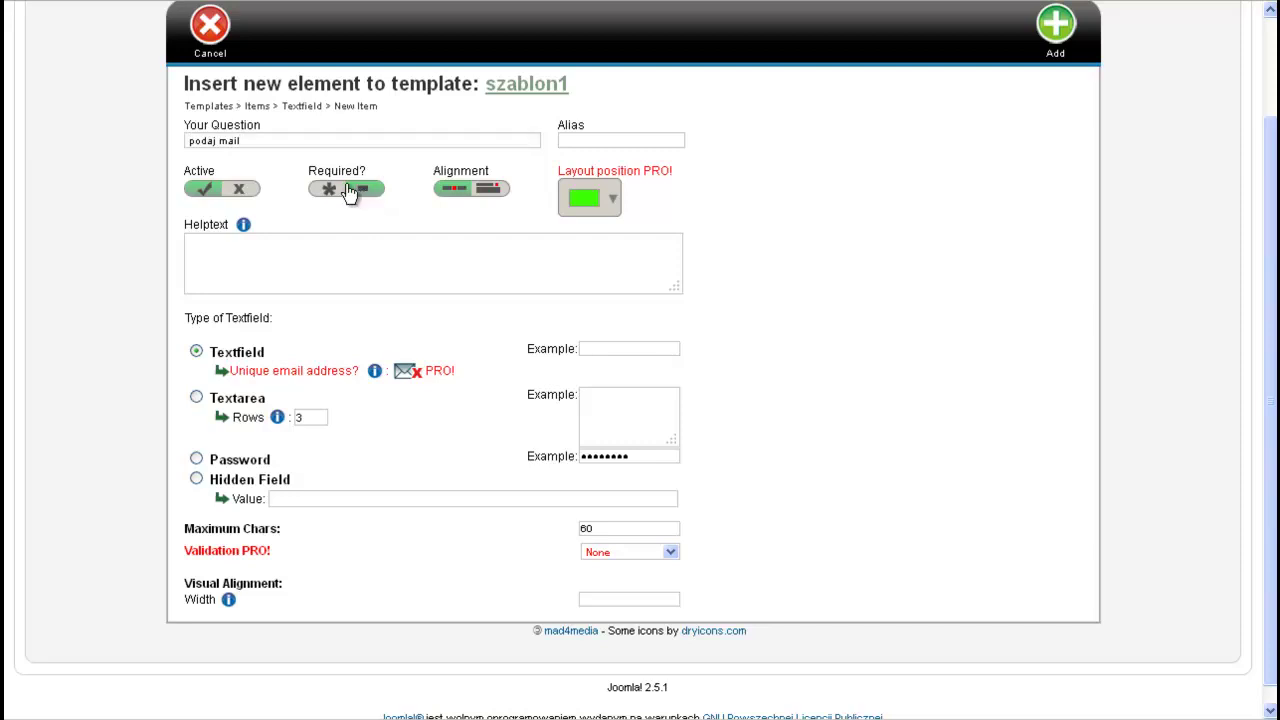
{"action": "left_click", "coordinate": [1057, 33]}
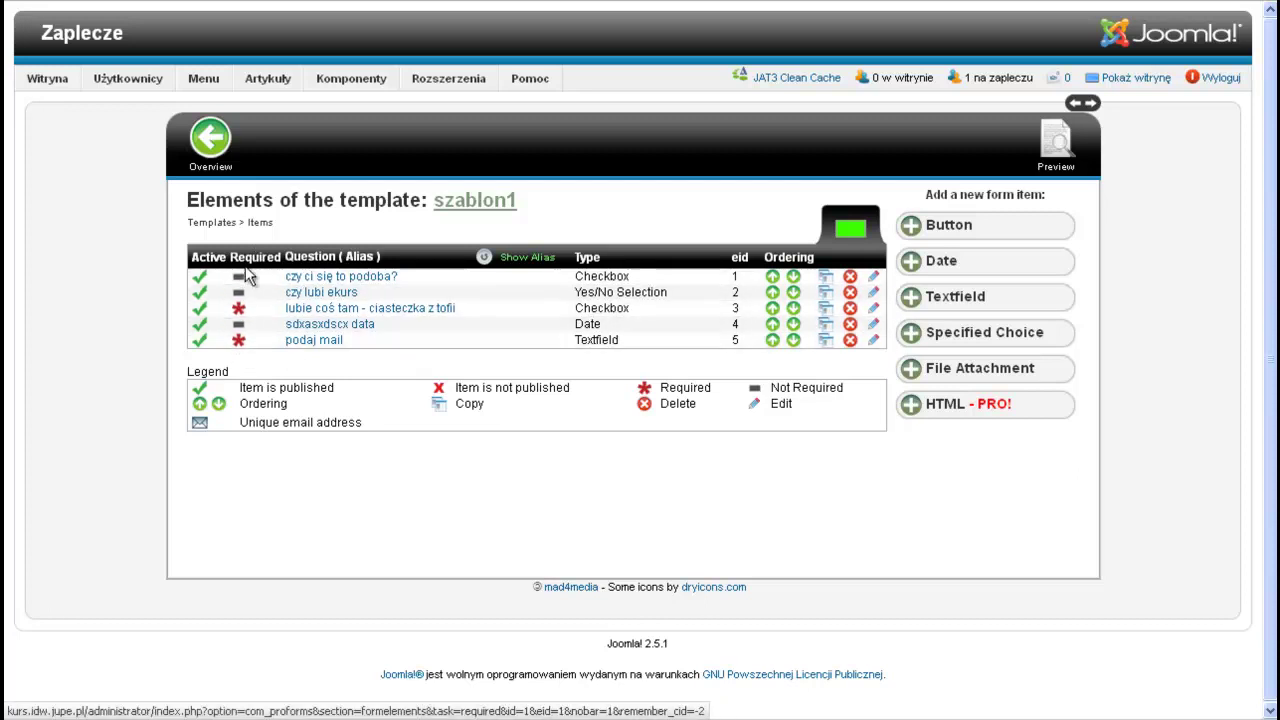
{"action": "left_click", "coordinate": [239, 308]}
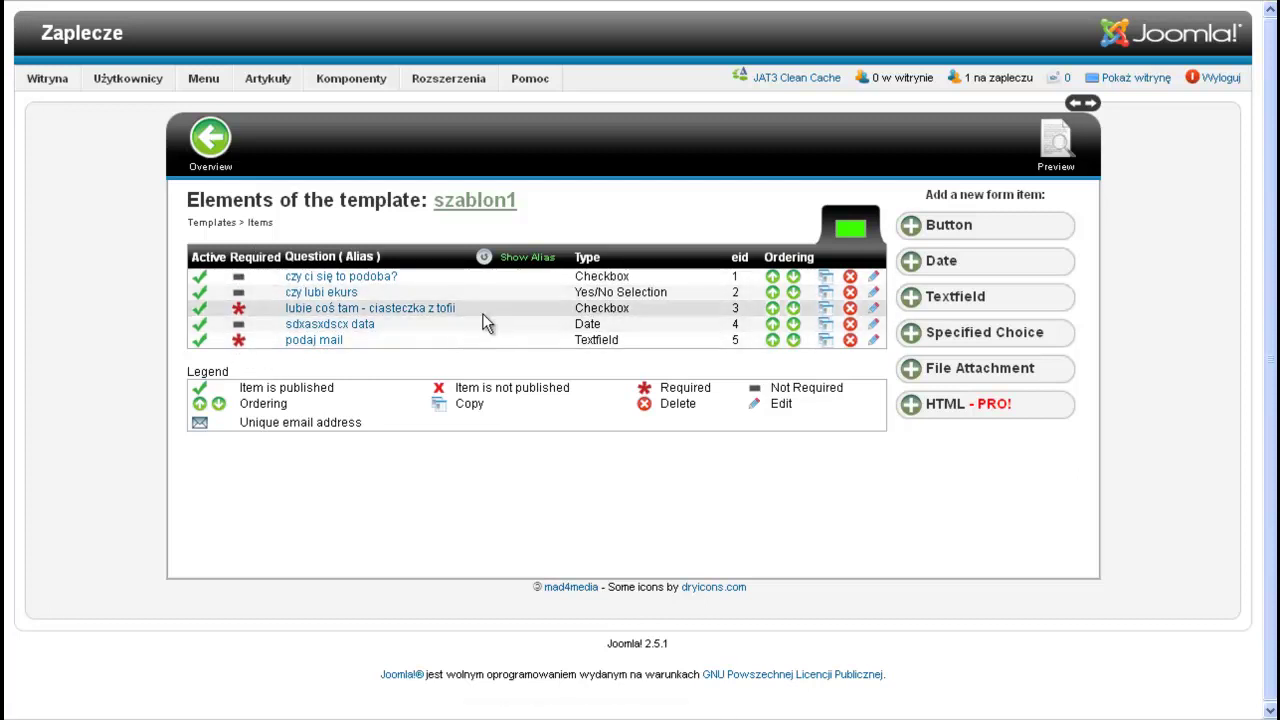
- Start another text field item for the template and try the example box of the Textarea type
{"action": "left_click", "coordinate": [963, 300]}
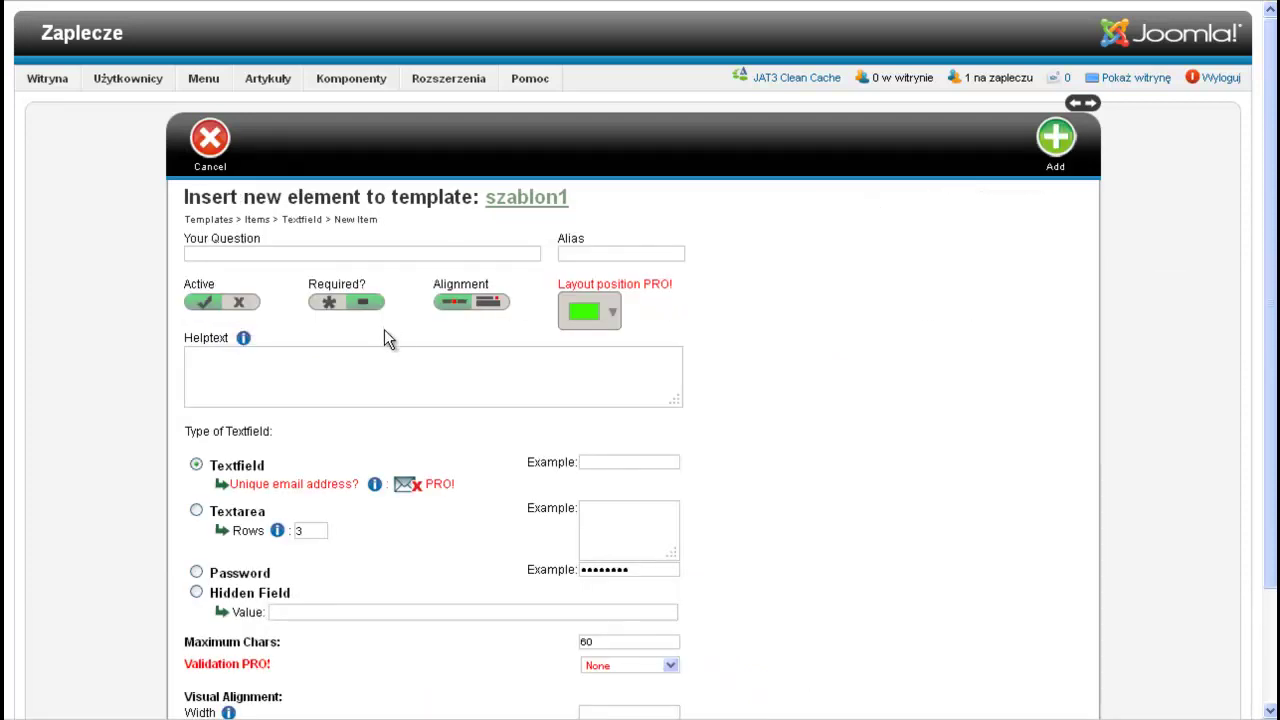
{"action": "scroll", "coordinate": [497, 338], "scroll_direction": "down", "scroll_amount": 3}
{"action": "left_click", "coordinate": [633, 380]}
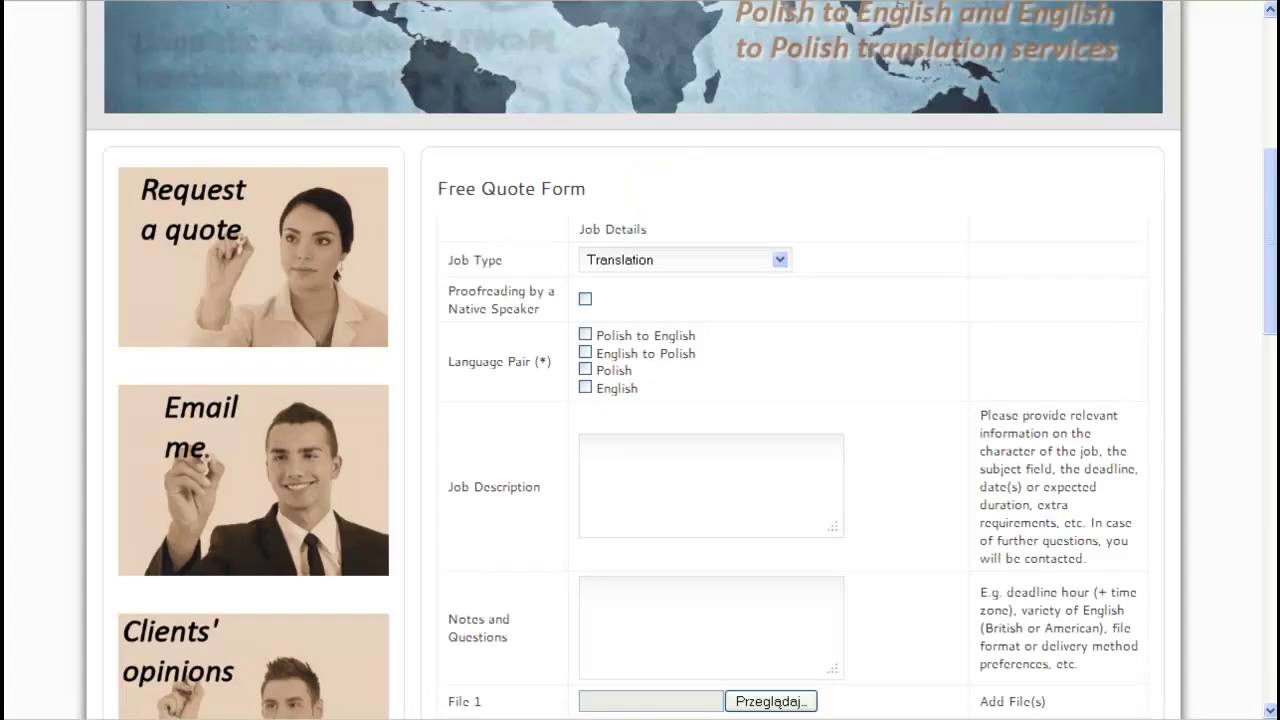
- Switch to the translation services site and examine the text areas and other fields of its Free Quote Form
{"action": "left_click", "coordinate": [655, 475]}
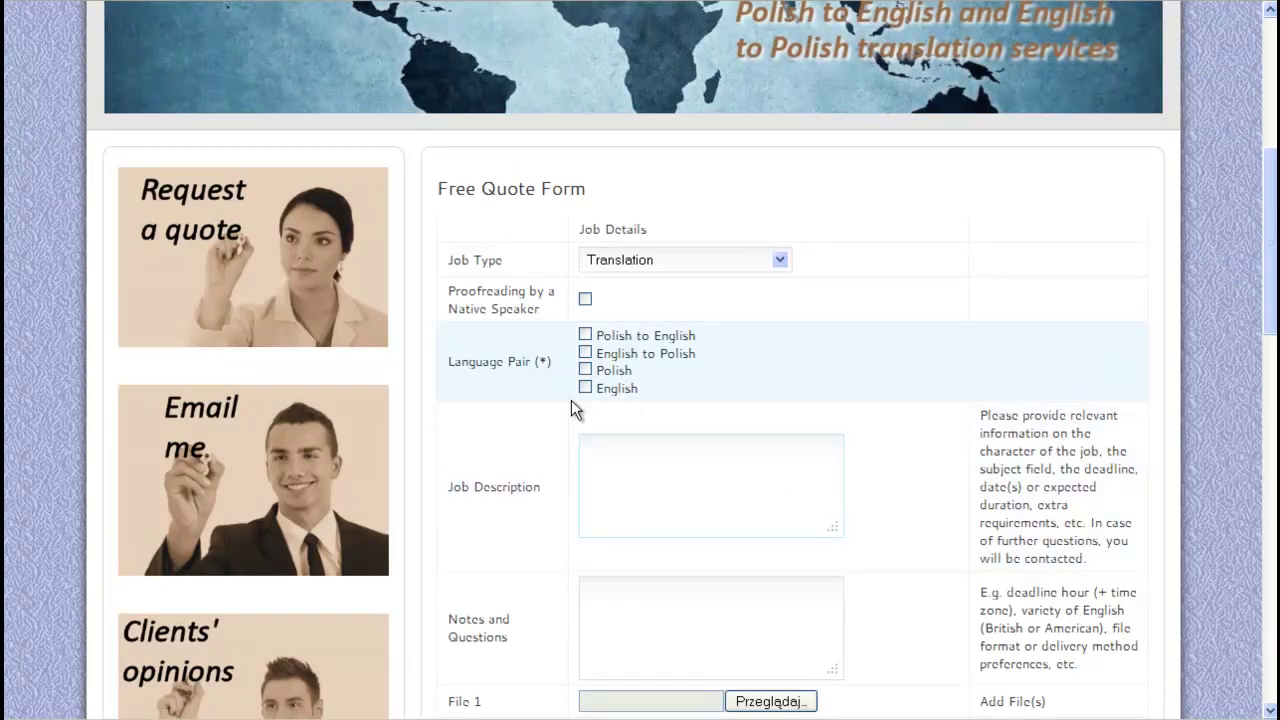
{"action": "left_click", "coordinate": [681, 605]}
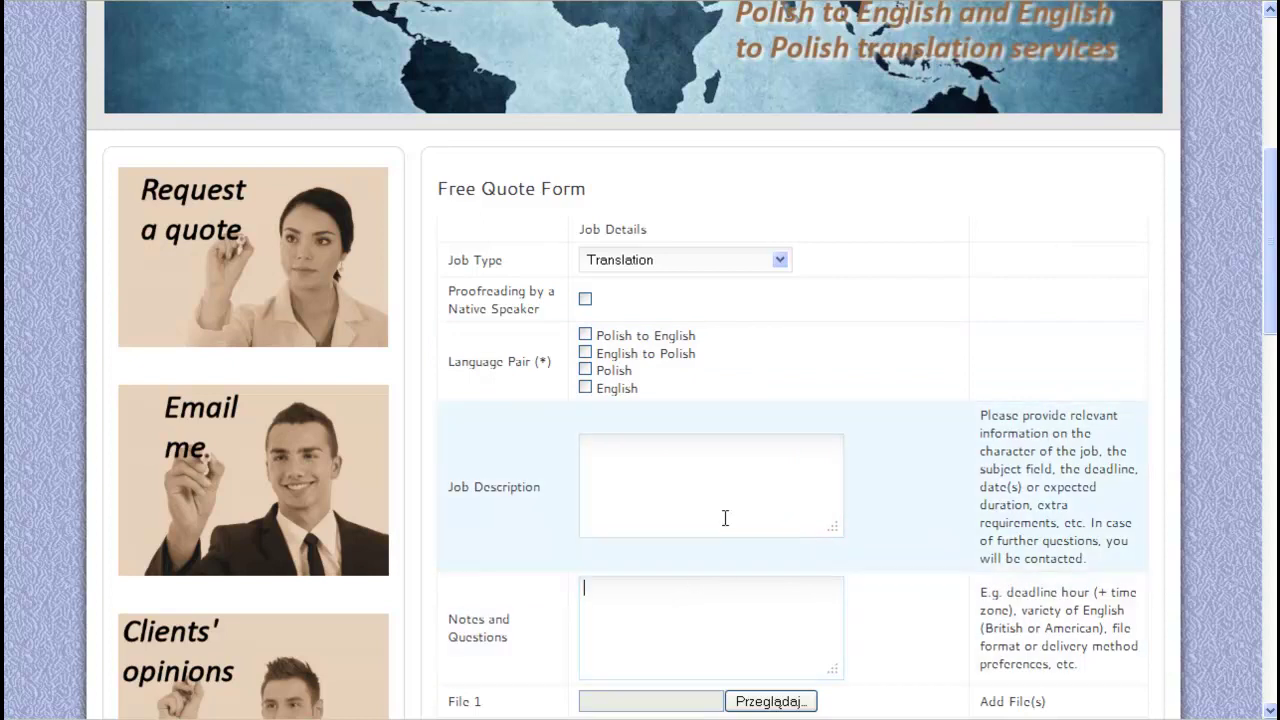
{"action": "scroll", "coordinate": [728, 514], "scroll_direction": "down", "scroll_amount": 4}
{"action": "scroll", "coordinate": [620, 615], "scroll_direction": "down", "scroll_amount": 15}
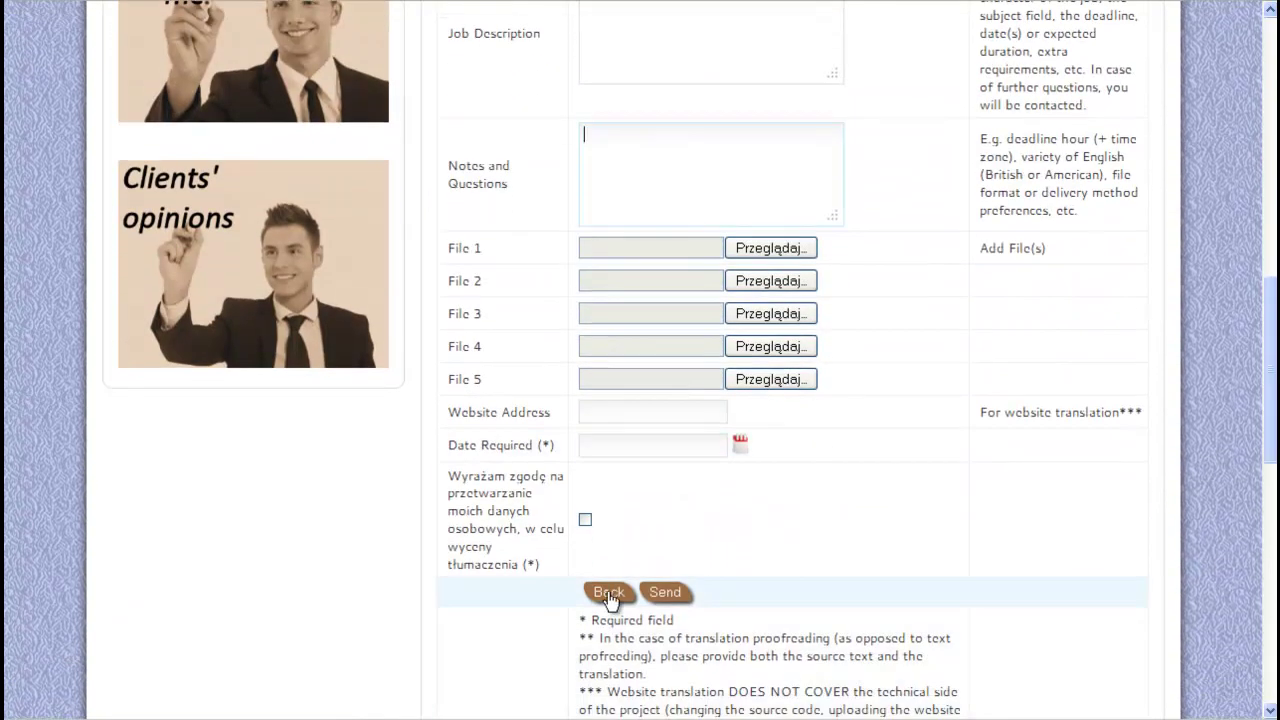
{"action": "scroll", "coordinate": [562, 484], "scroll_direction": "up", "scroll_amount": 6}
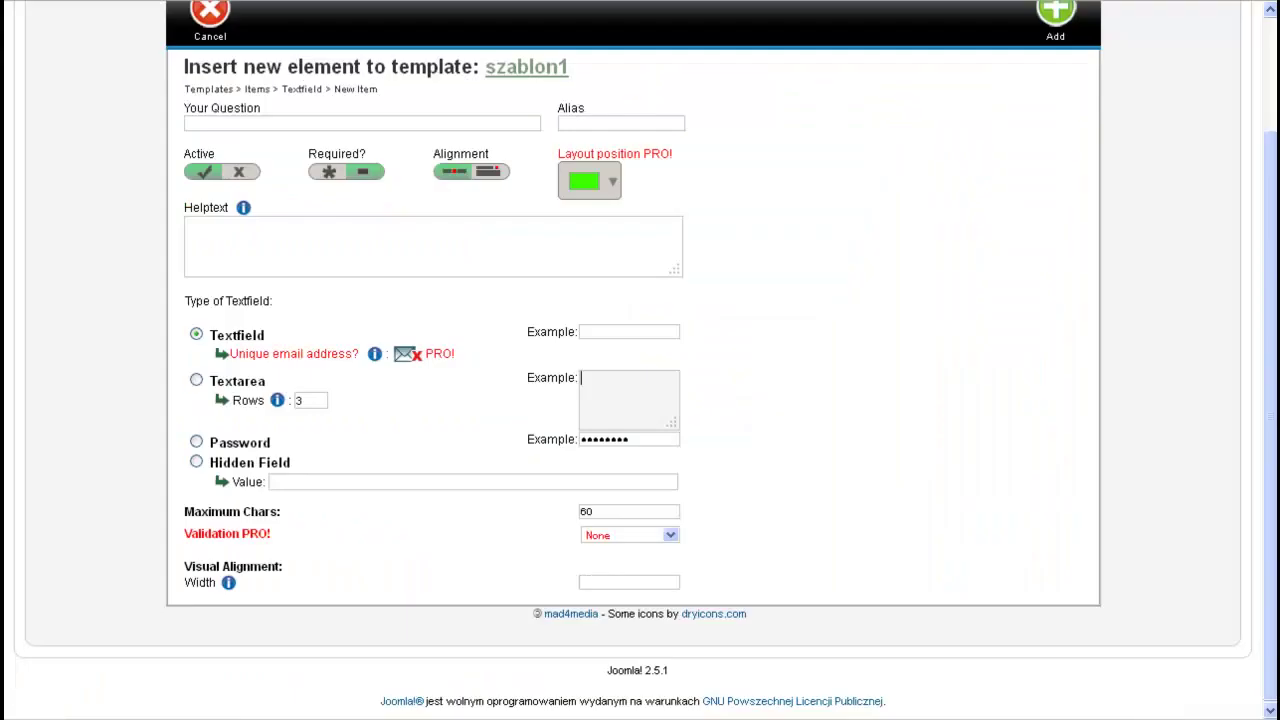
- Set the new item's type to Textarea and enter the question "opisz swoją ulubiona pozycję do spania"
{"action": "left_click", "coordinate": [196, 380]}
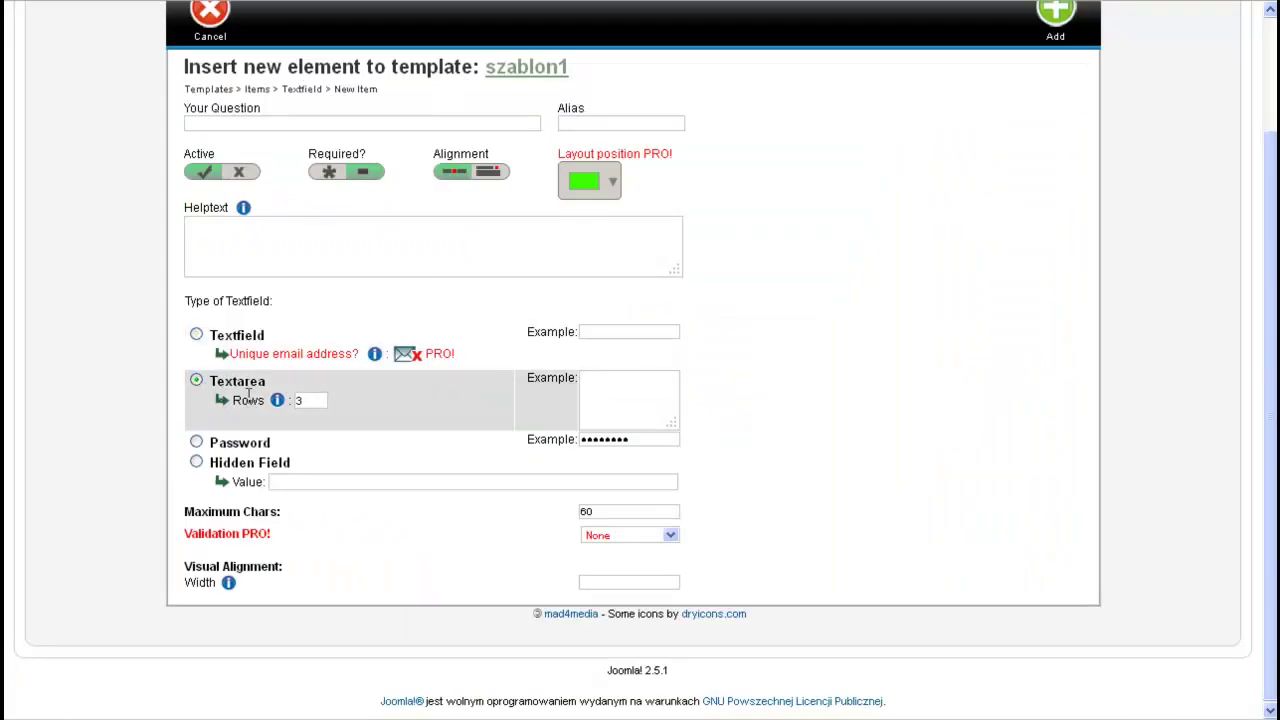
{"action": "mouse_move", "coordinate": [286, 407]}
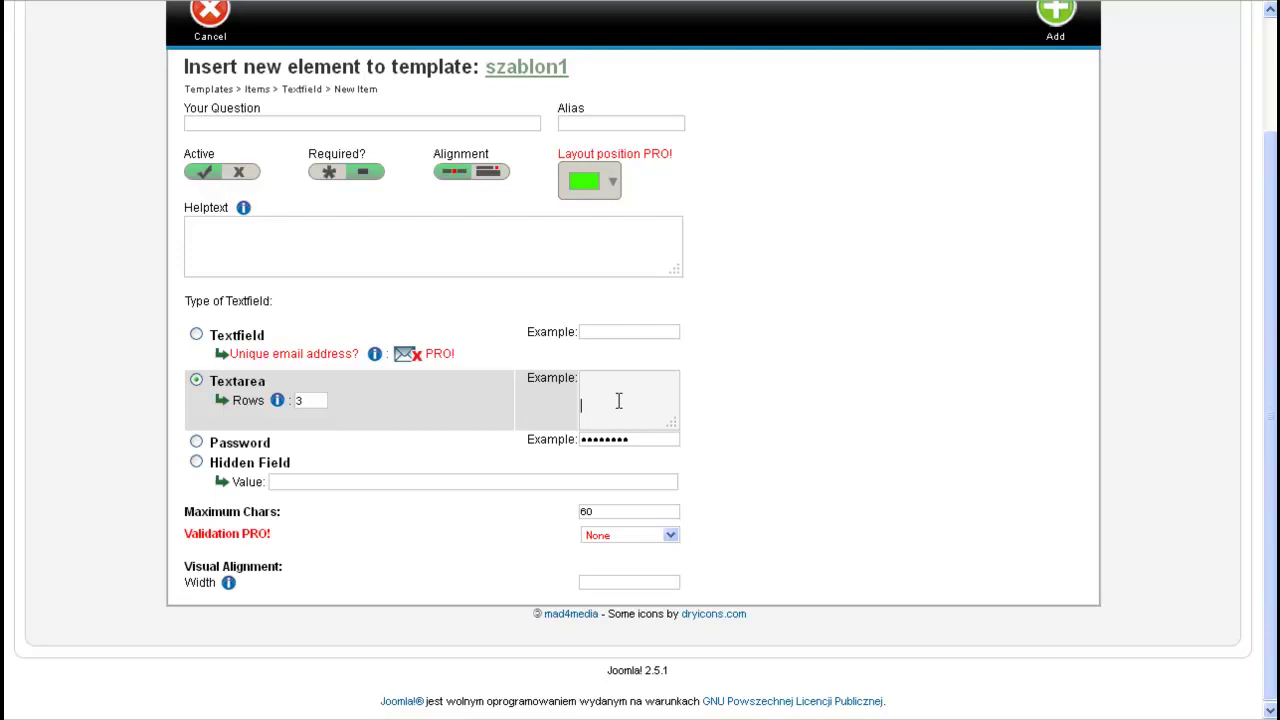
{"action": "scroll", "coordinate": [790, 385], "scroll_direction": "up", "scroll_amount": 1}
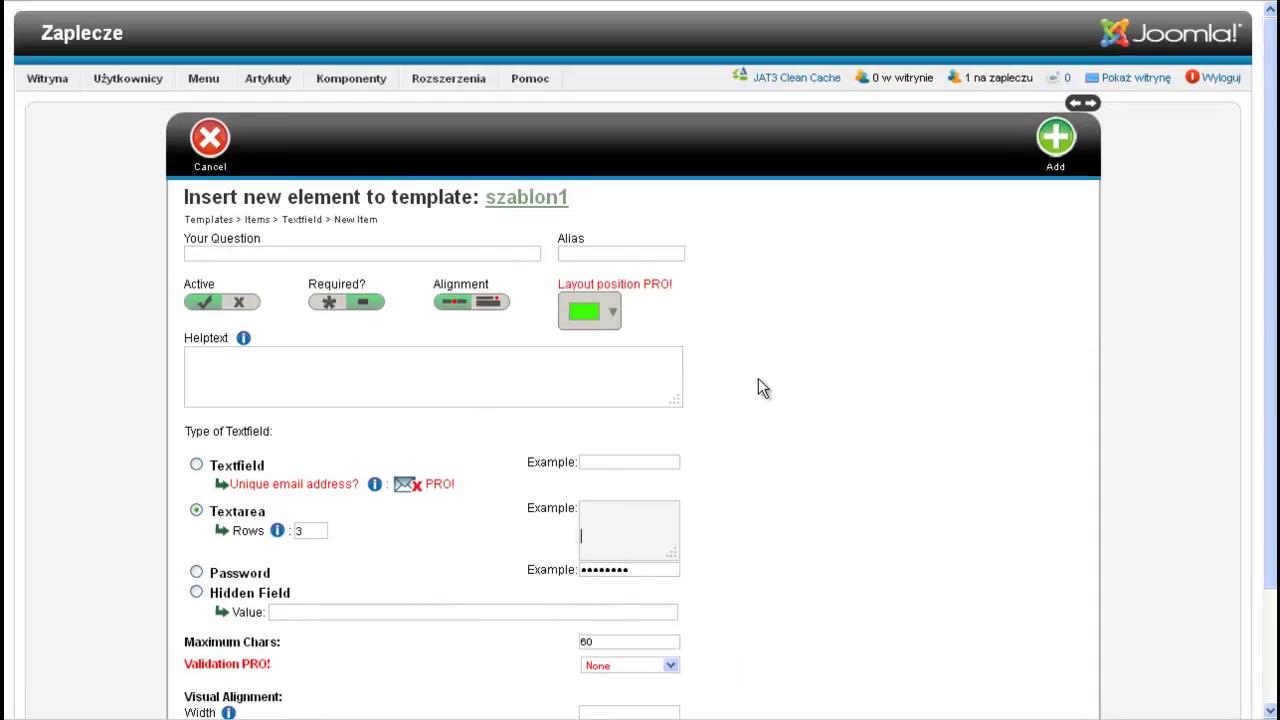
{"action": "scroll", "coordinate": [756, 382], "scroll_direction": "down", "scroll_amount": 1}
{"action": "left_click", "coordinate": [268, 123]}
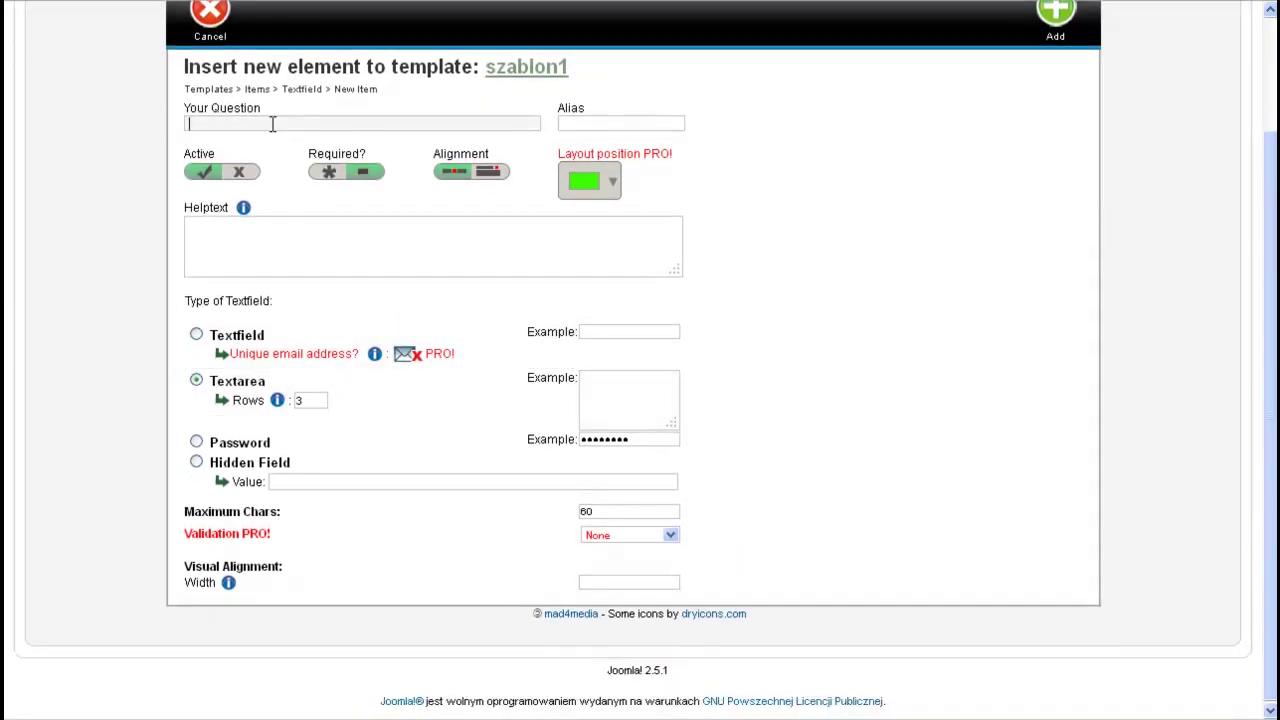
{"action": "type", "text": "opisz"}
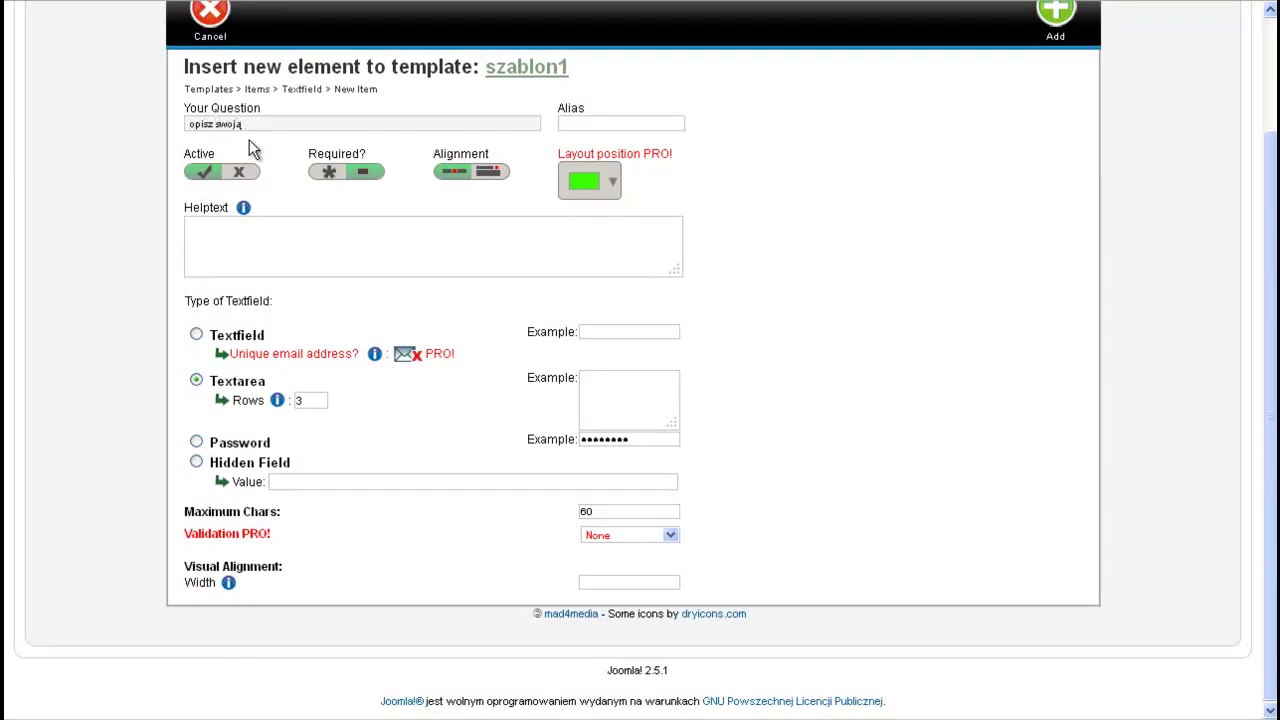
{"action": "type", "text": " swoją ulubiona pozycję do spania"}
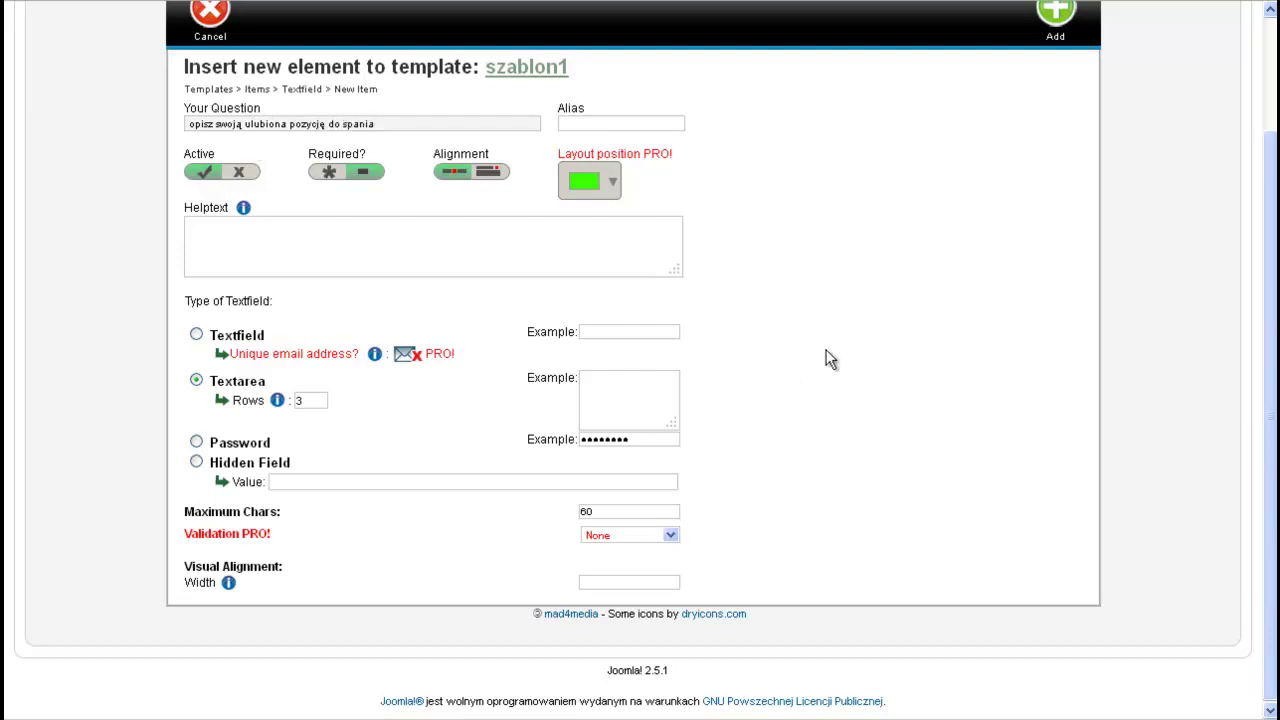
- Mark the sleeping-position question as required and add it to the szablon1 template
{"action": "left_click", "coordinate": [1056, 22]}
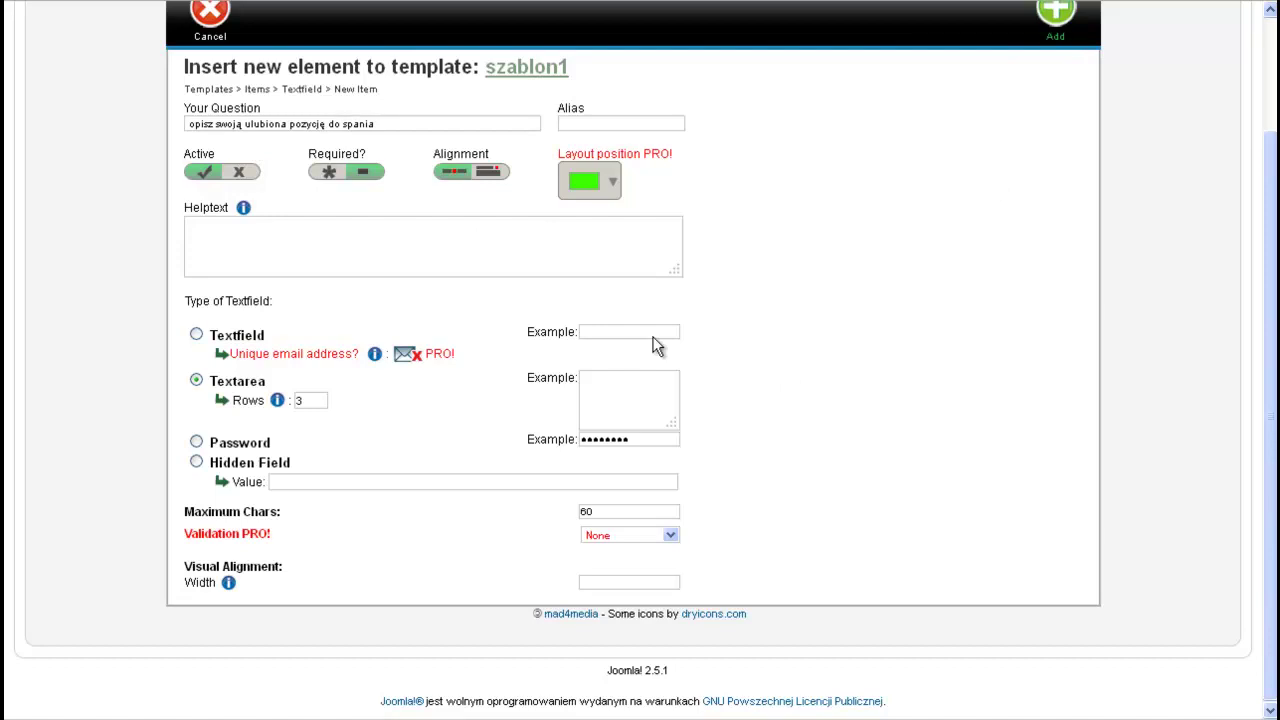
{"action": "left_click", "coordinate": [332, 173]}
{"action": "left_click", "coordinate": [1055, 16]}
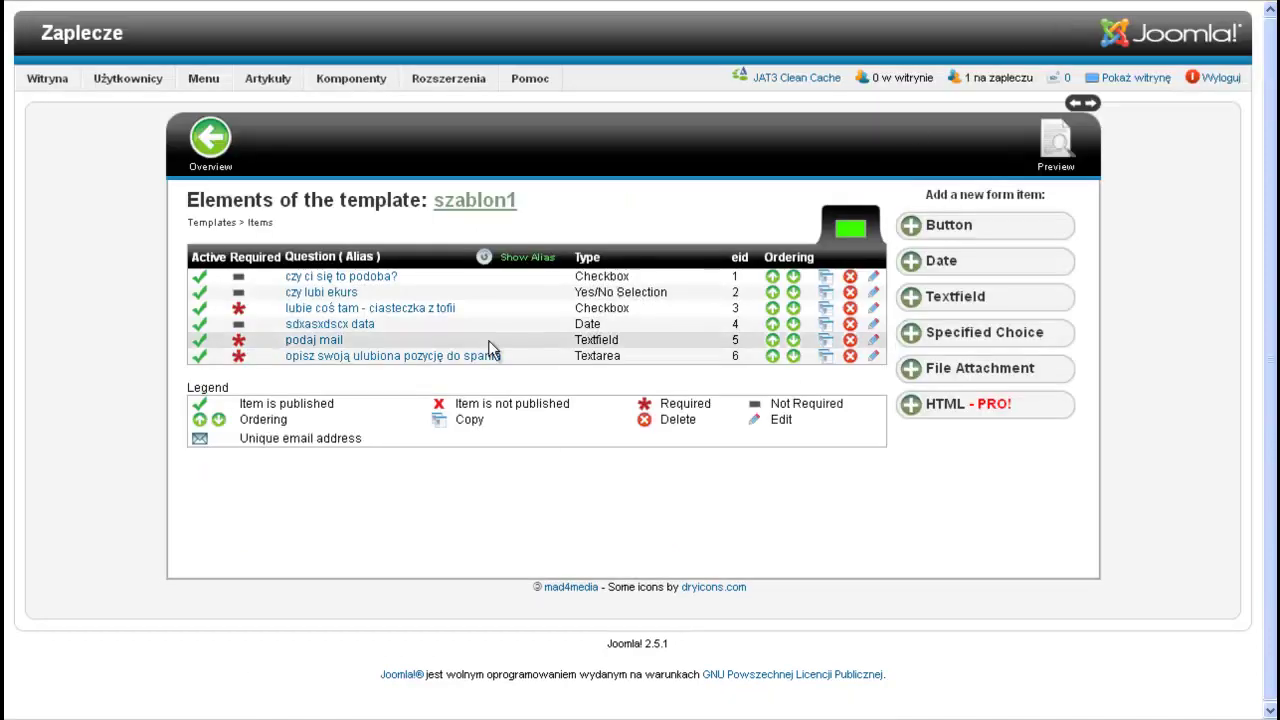
- Start a specified choice item with the question "podaj liczbe od 1 do 3" and make it required
{"action": "left_click", "coordinate": [957, 336]}
{"action": "scroll", "coordinate": [351, 360], "scroll_direction": "down", "scroll_amount": 4}
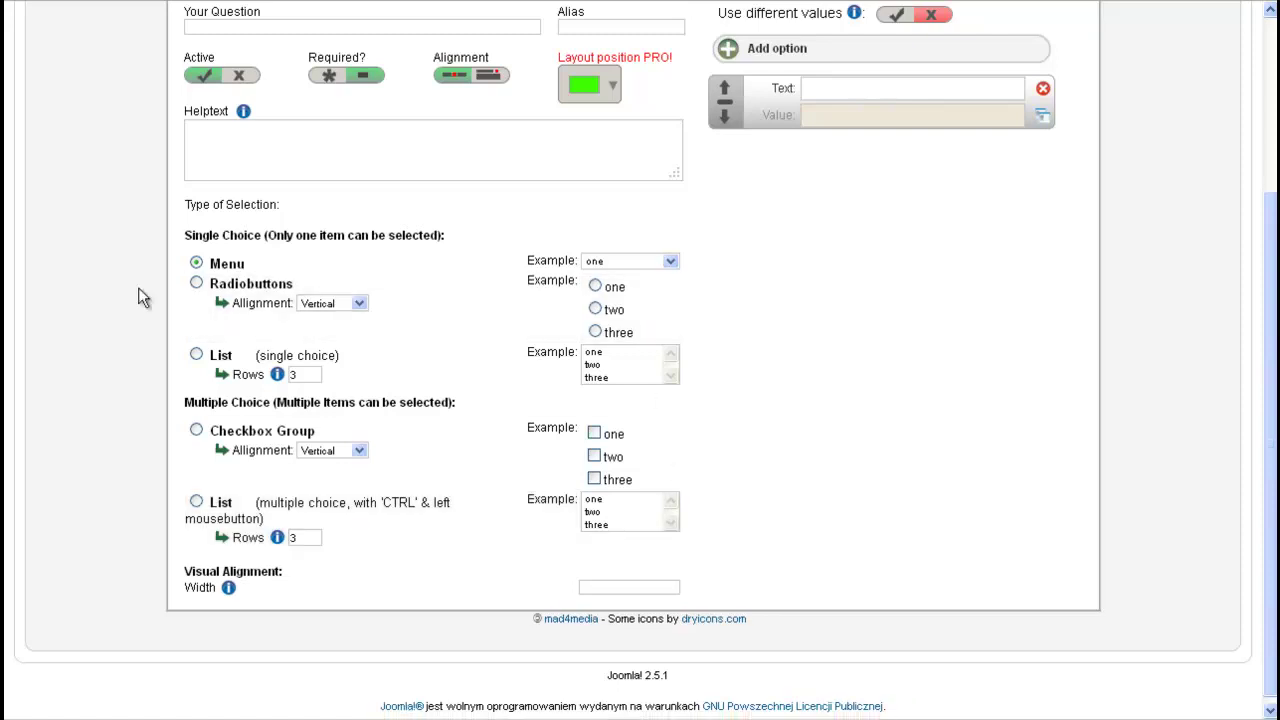
{"action": "scroll", "coordinate": [138, 285], "scroll_direction": "up", "scroll_amount": 3}
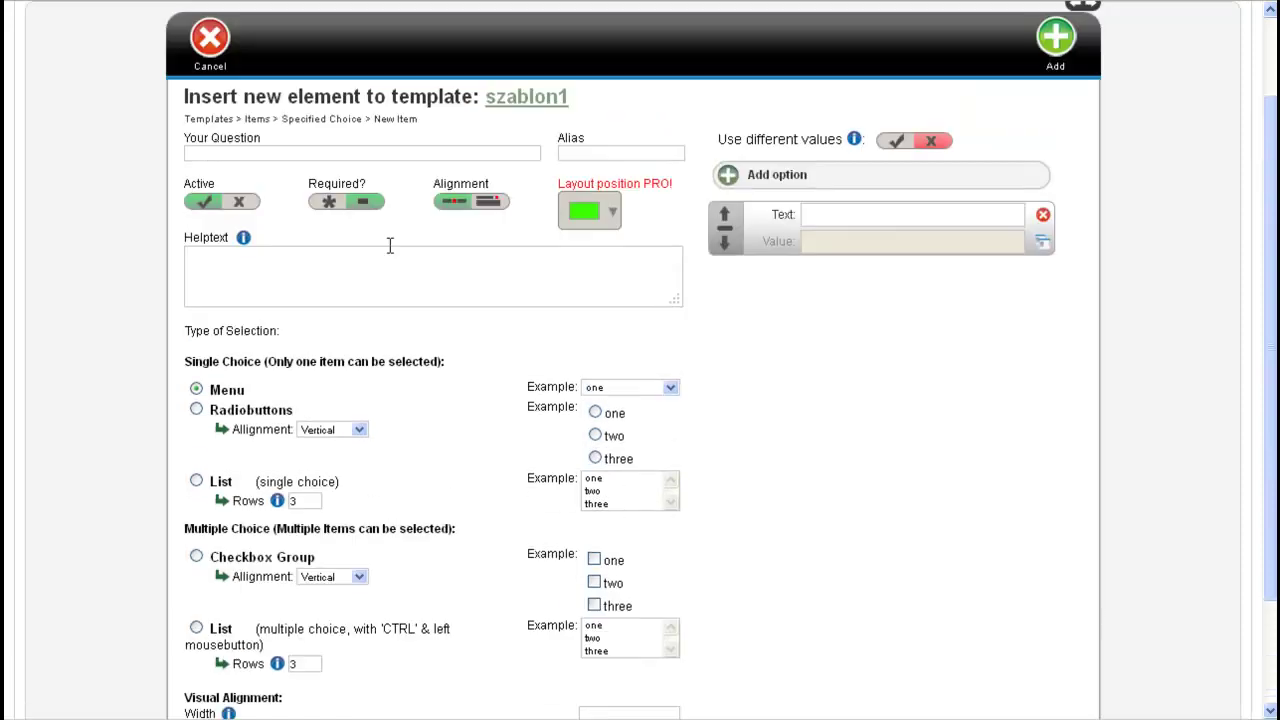
{"action": "left_click", "coordinate": [236, 253]}
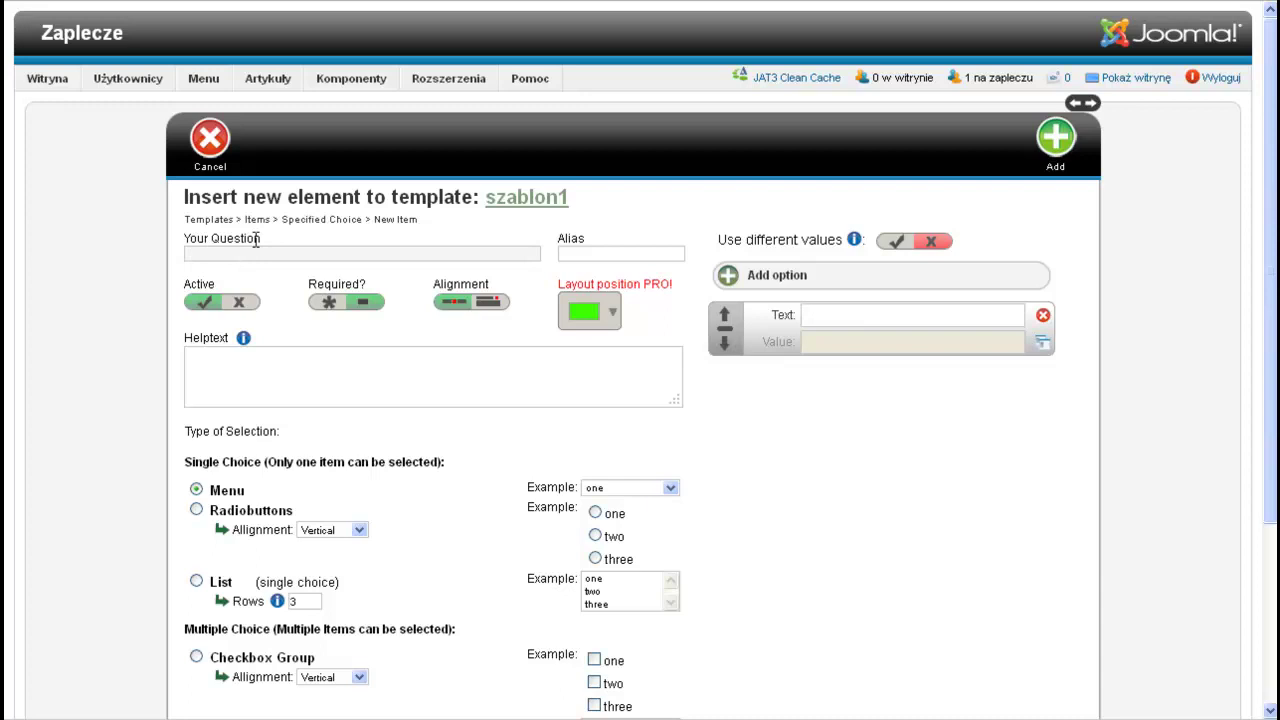
{"action": "type", "text": "podaj liczbe od 1 do 3"}
{"action": "left_click", "coordinate": [348, 306]}
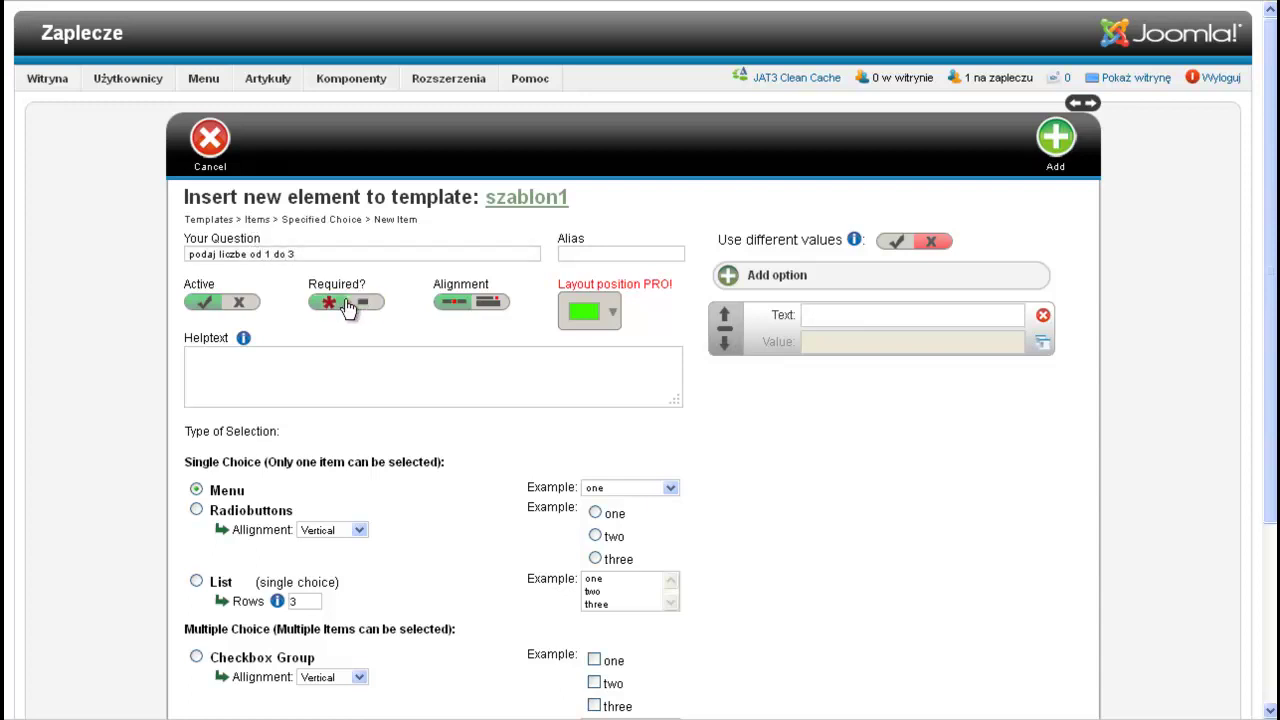
- Set the number question's selection type to Radiobuttons and add the item to the szablon1 template
{"action": "scroll", "coordinate": [332, 308], "scroll_direction": "down", "scroll_amount": 2}
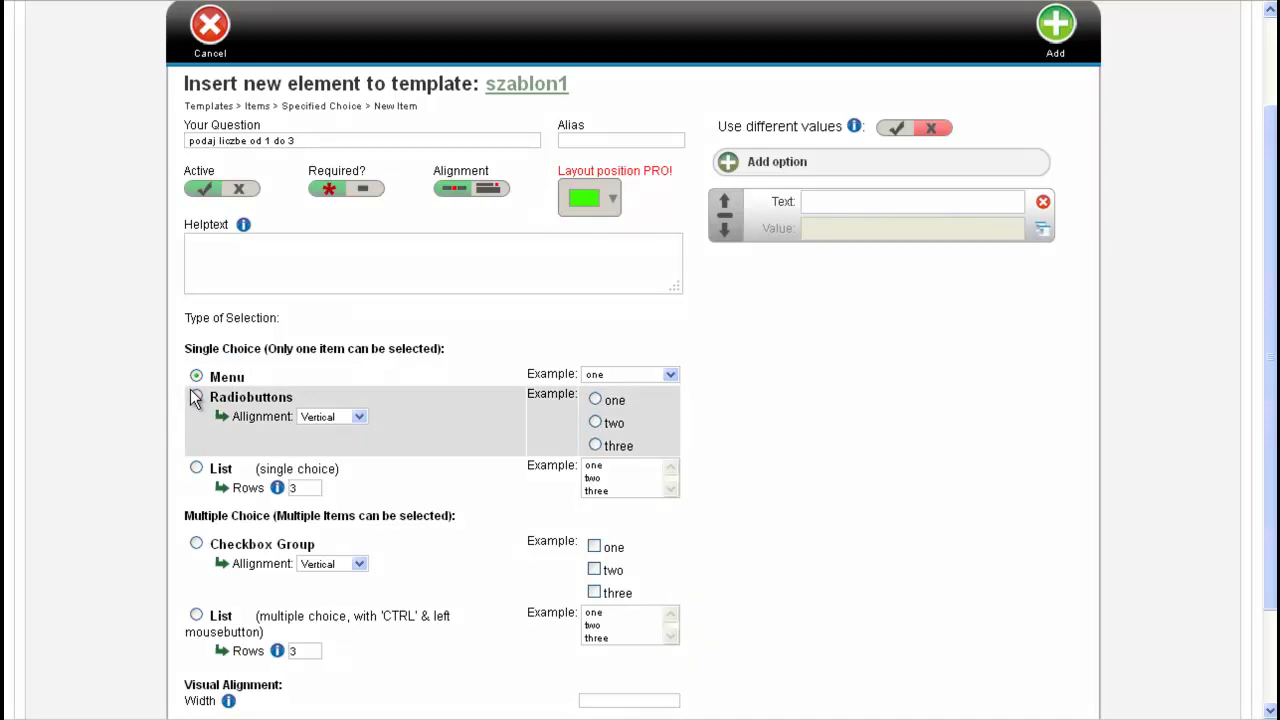
{"action": "left_click", "coordinate": [598, 375]}
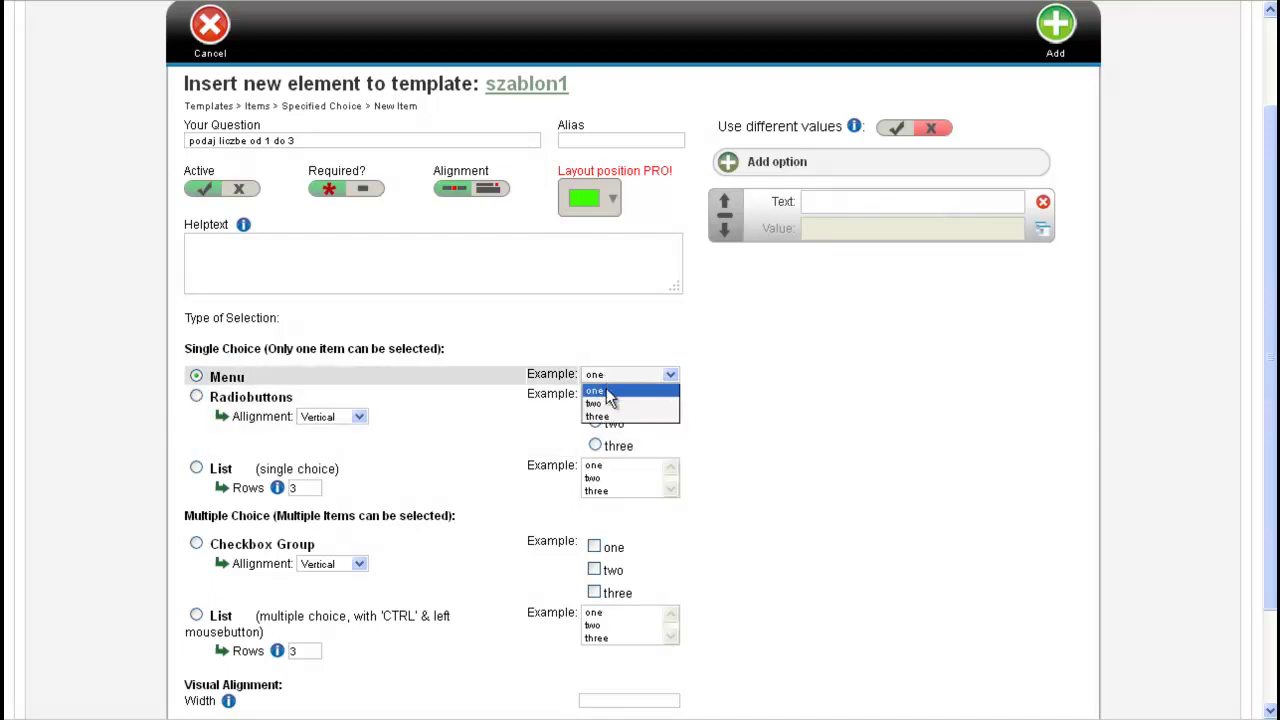
{"action": "left_click", "coordinate": [463, 337]}
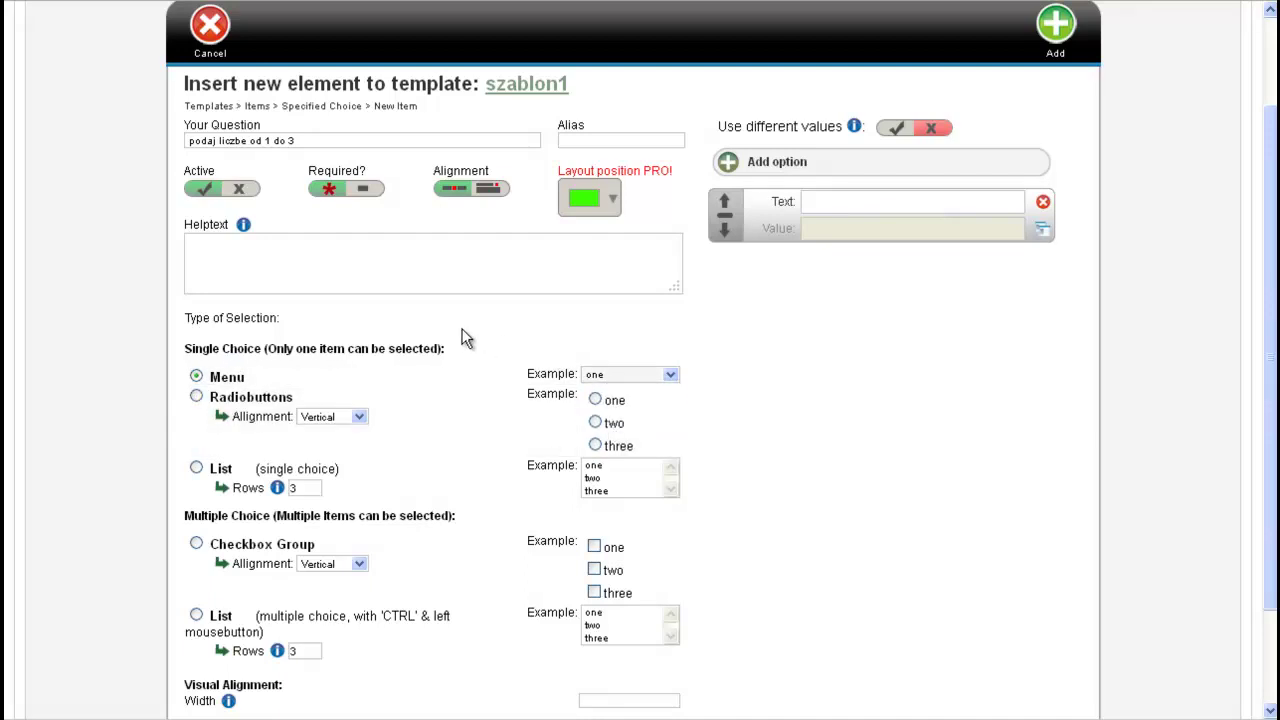
{"action": "left_click", "coordinate": [196, 396]}
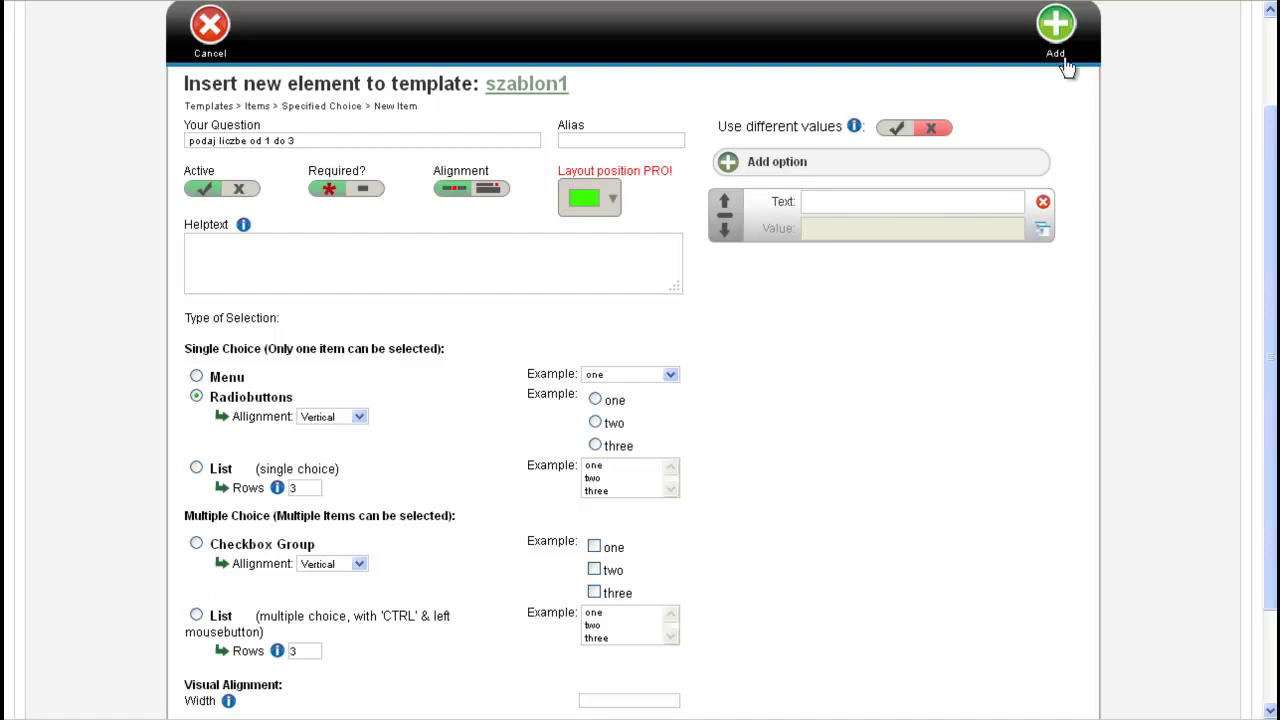
{"action": "left_click", "coordinate": [1054, 25]}
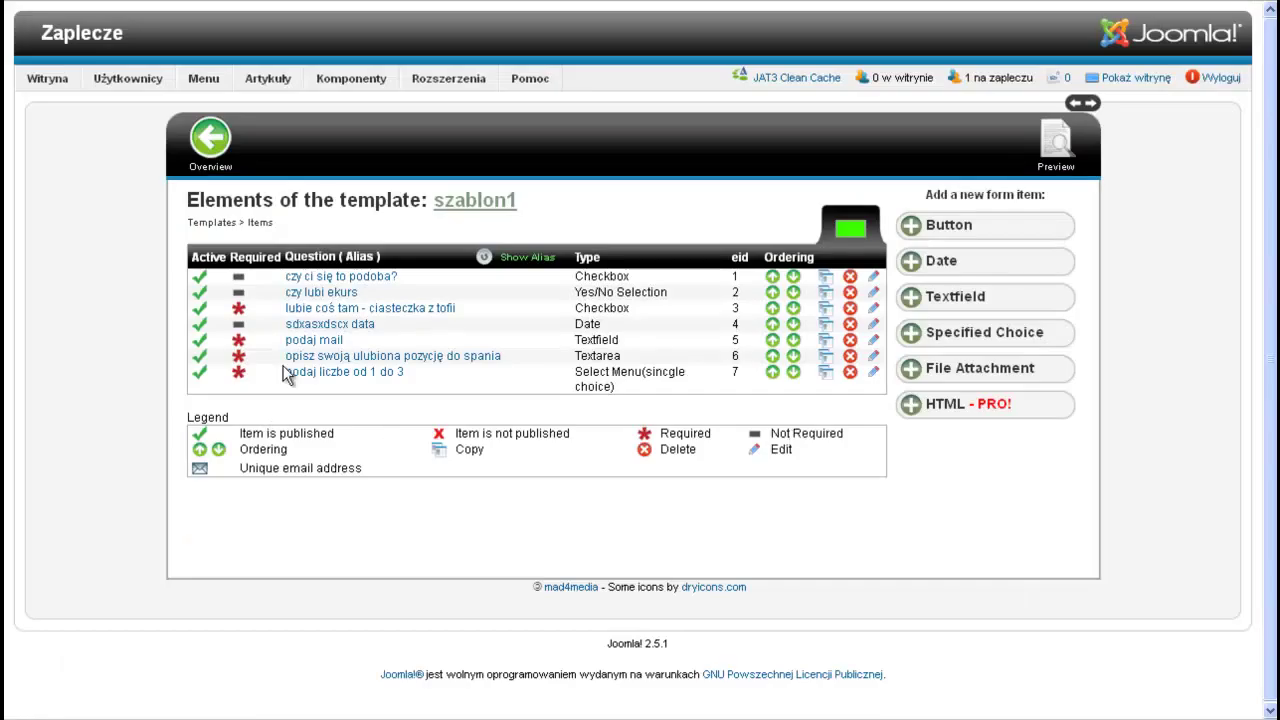
- Preview the szablon1 form, check its number question, text, mail and date fields, and close the preview
{"action": "left_click", "coordinate": [1050, 145]}
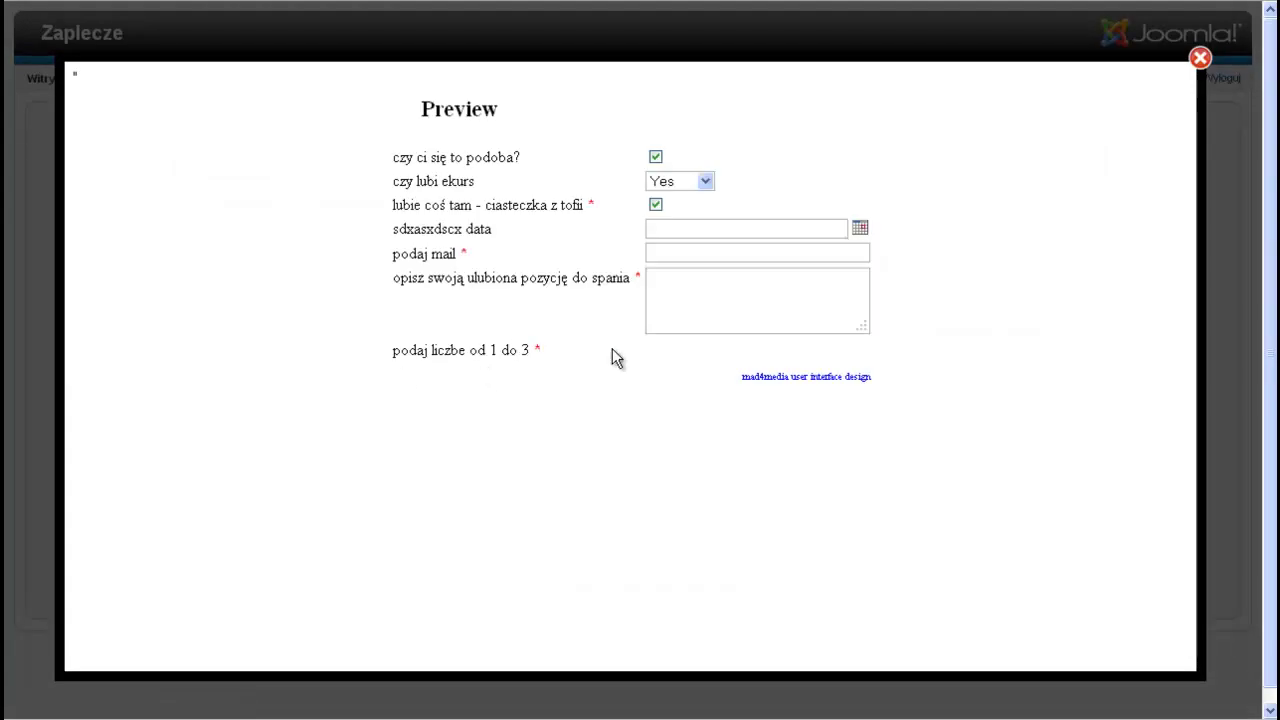
{"action": "left_click_drag", "start_coordinate": [586, 352], "coordinate": [386, 350]}
{"action": "left_click", "coordinate": [390, 350]}
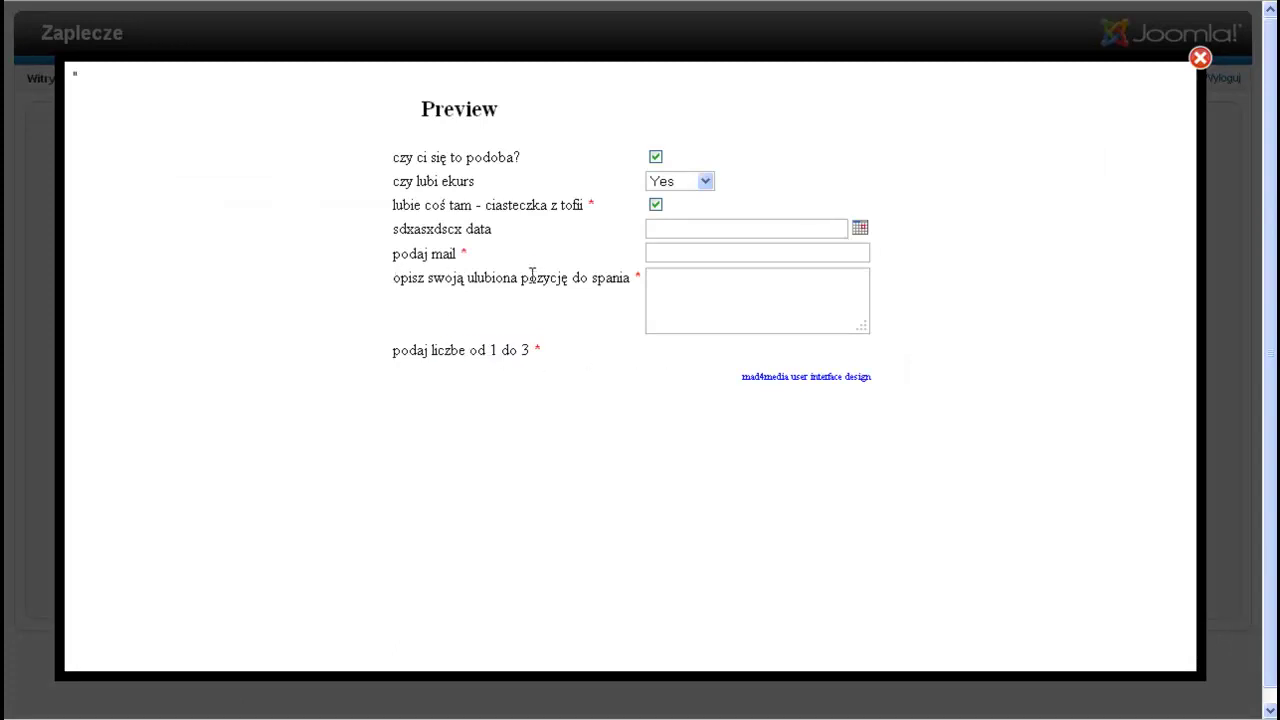
{"action": "left_click", "coordinate": [682, 281]}
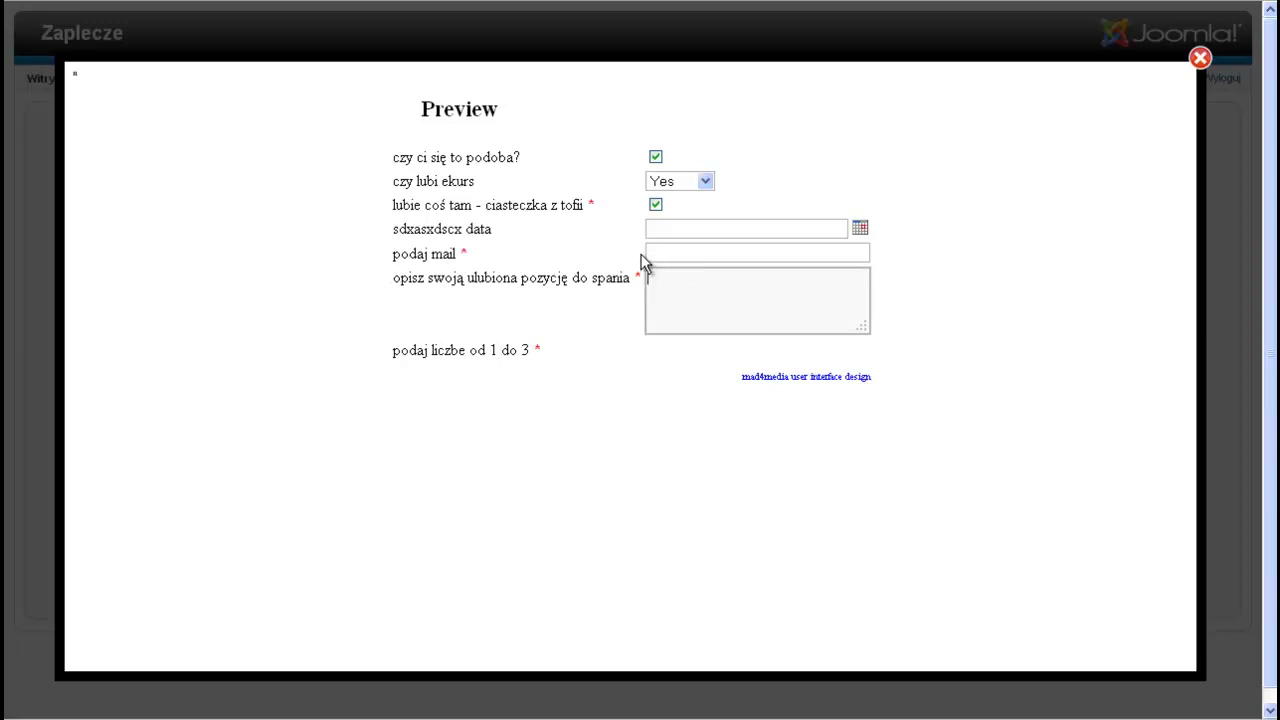
{"action": "left_click", "coordinate": [660, 252]}
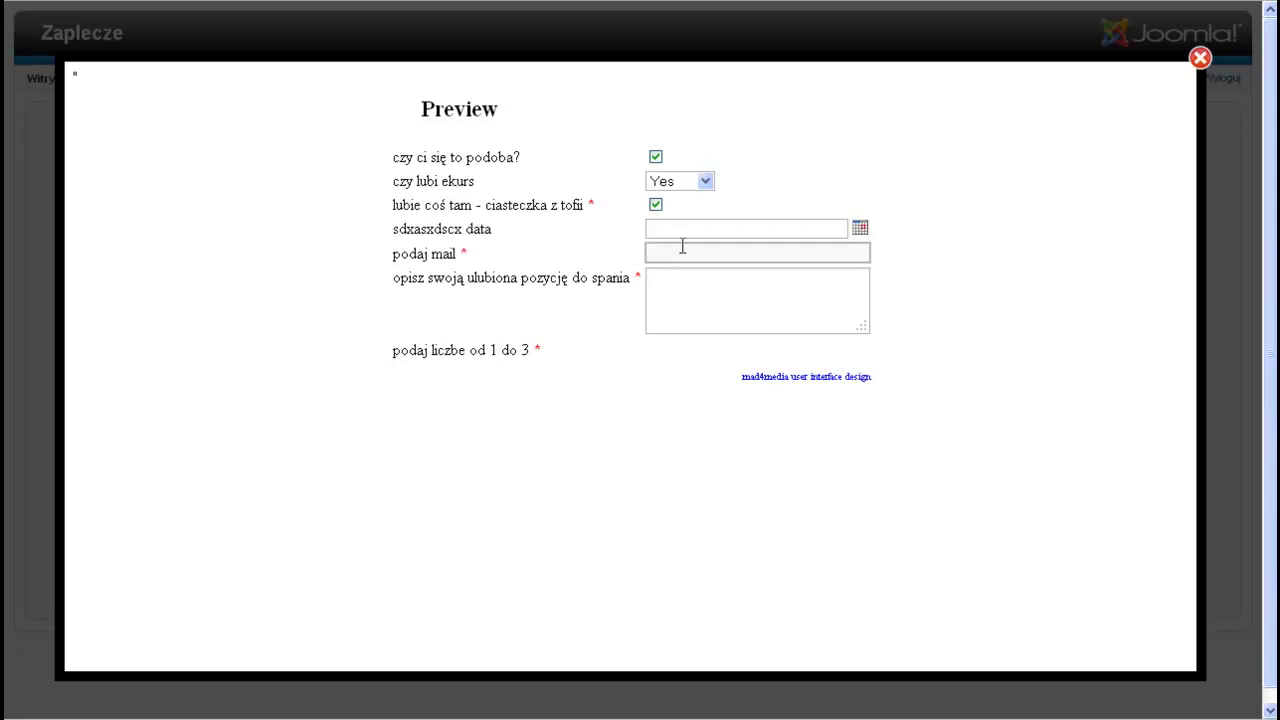
{"action": "left_click", "coordinate": [861, 229]}
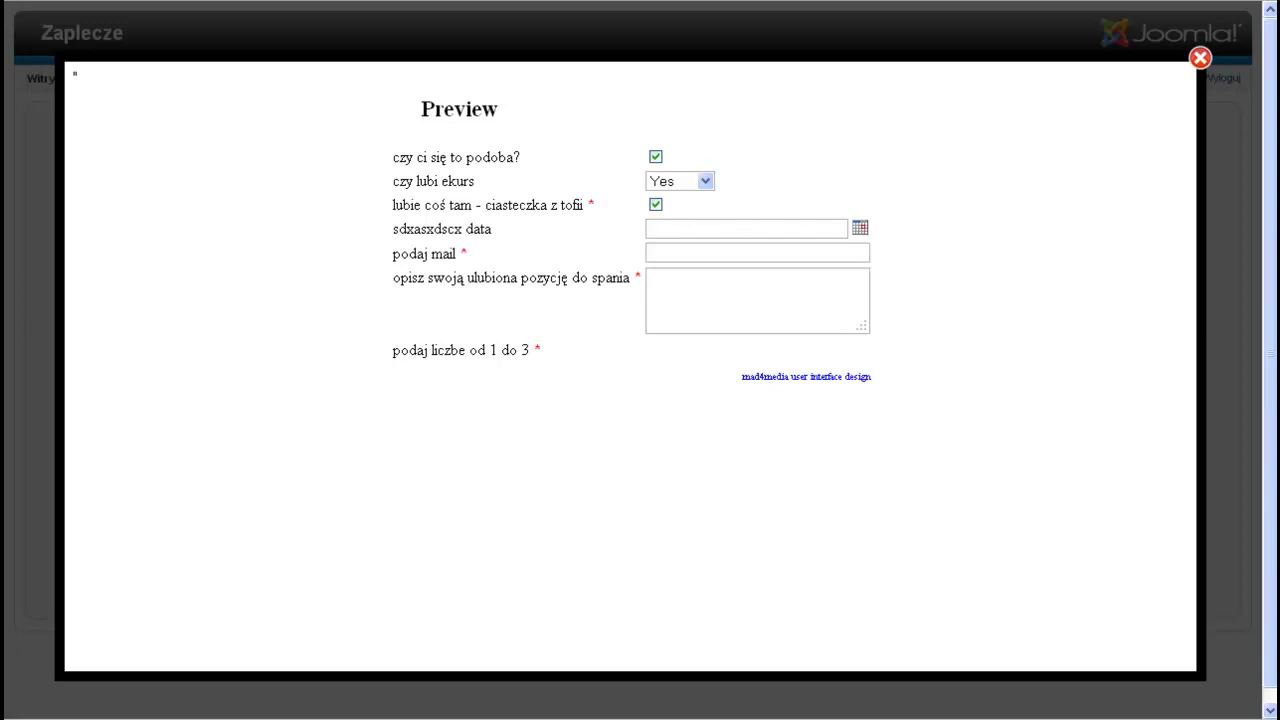
{"action": "left_click", "coordinate": [1200, 58]}
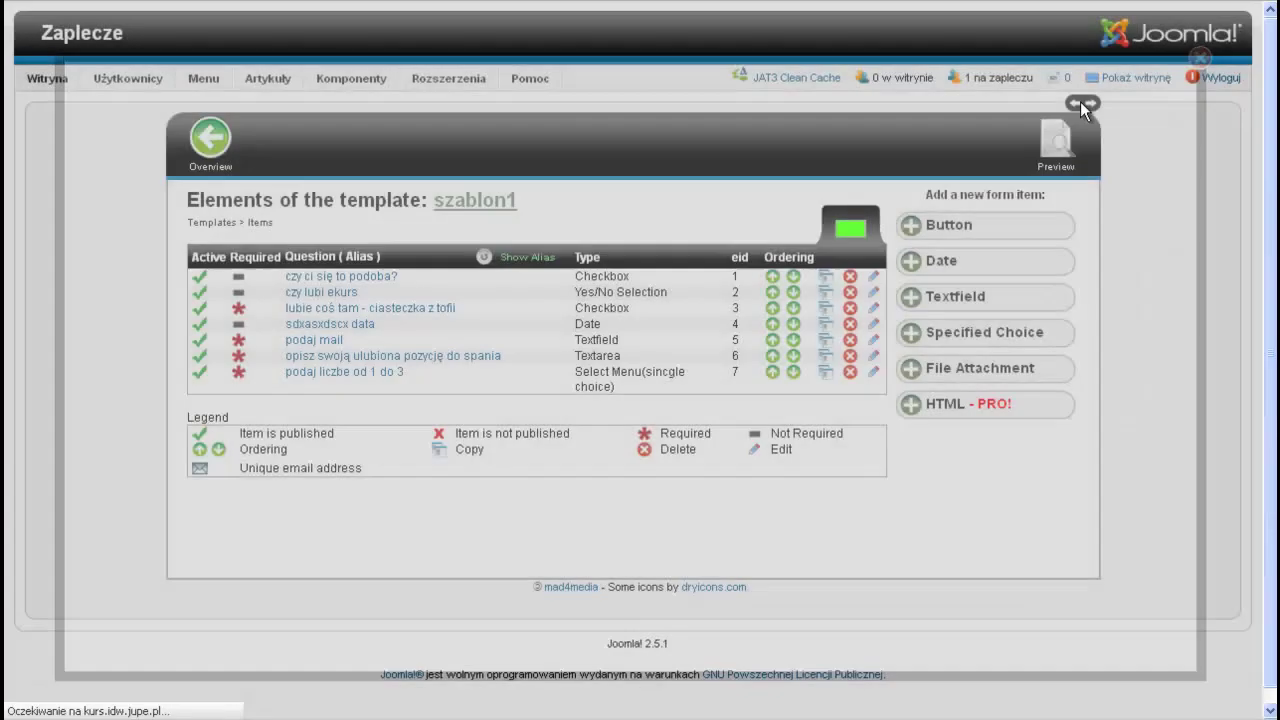
- Edit the "podaj liczbe od 1 do 3" item and enter the answer options "jeden", "dwa" and "trzy"
{"action": "left_click", "coordinate": [304, 381]}
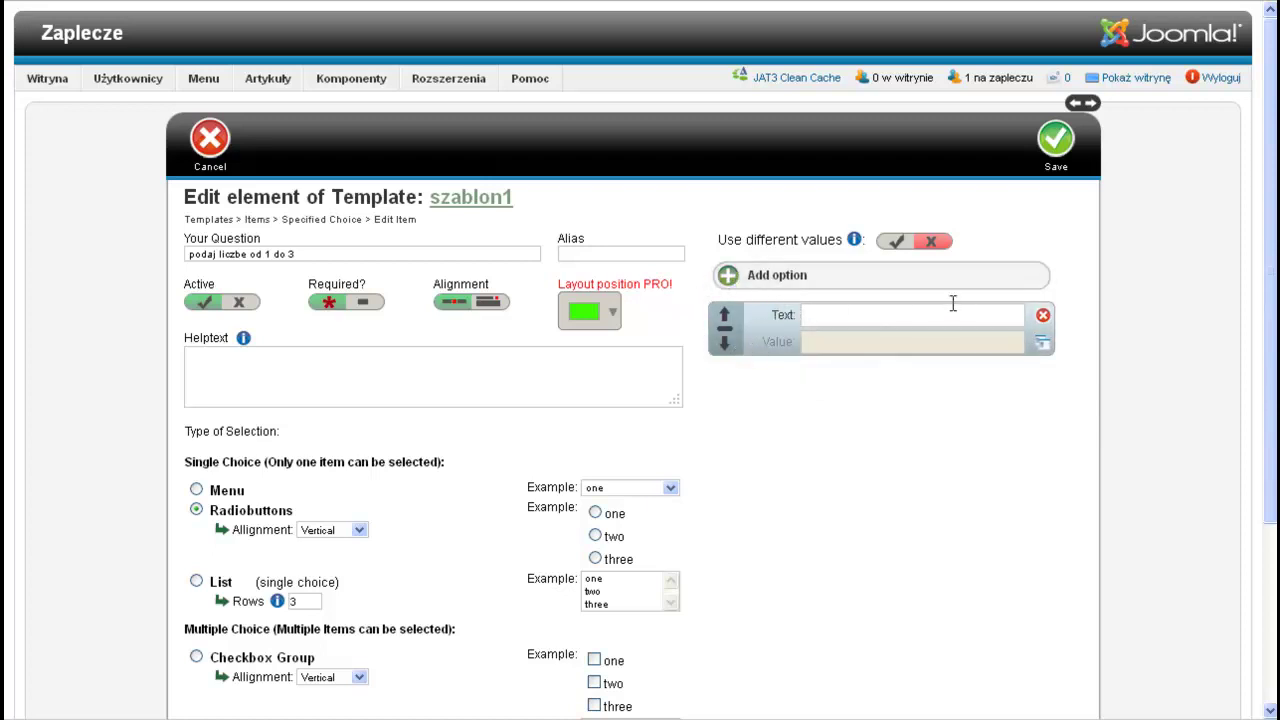
{"action": "left_click", "coordinate": [838, 313]}
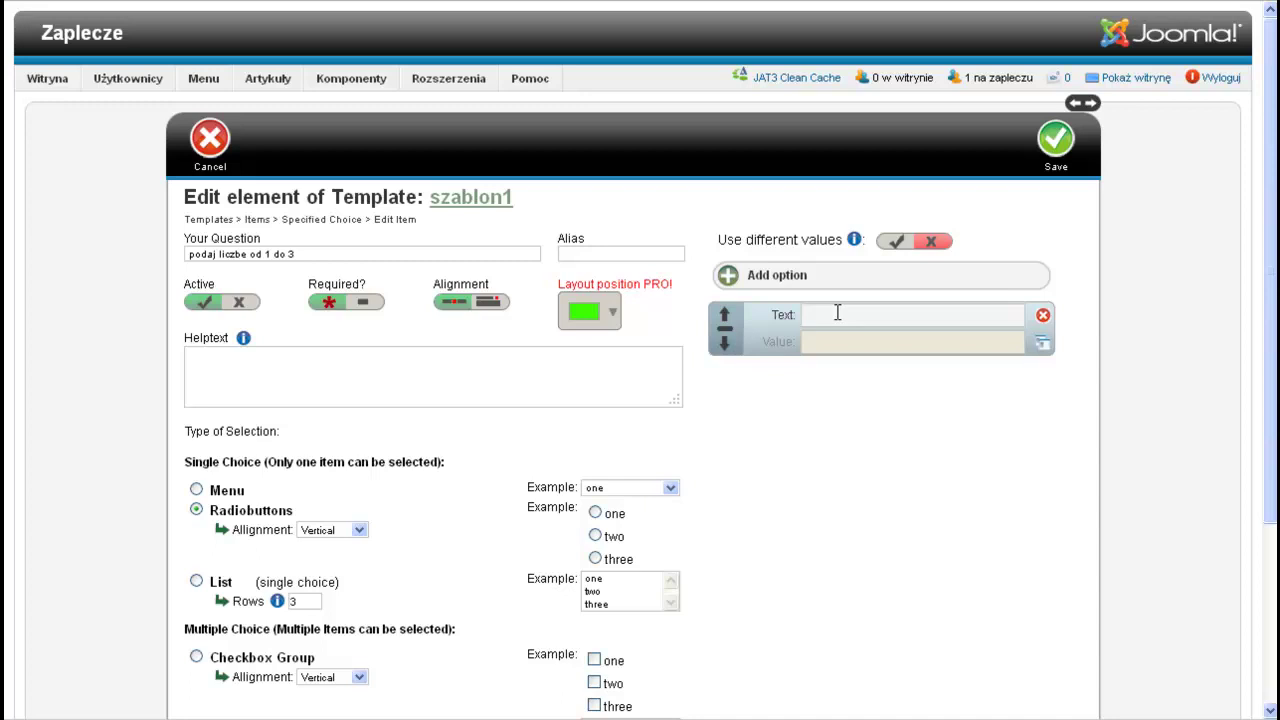
{"action": "type", "text": "jeden"}
{"action": "left_click", "coordinate": [773, 281]}
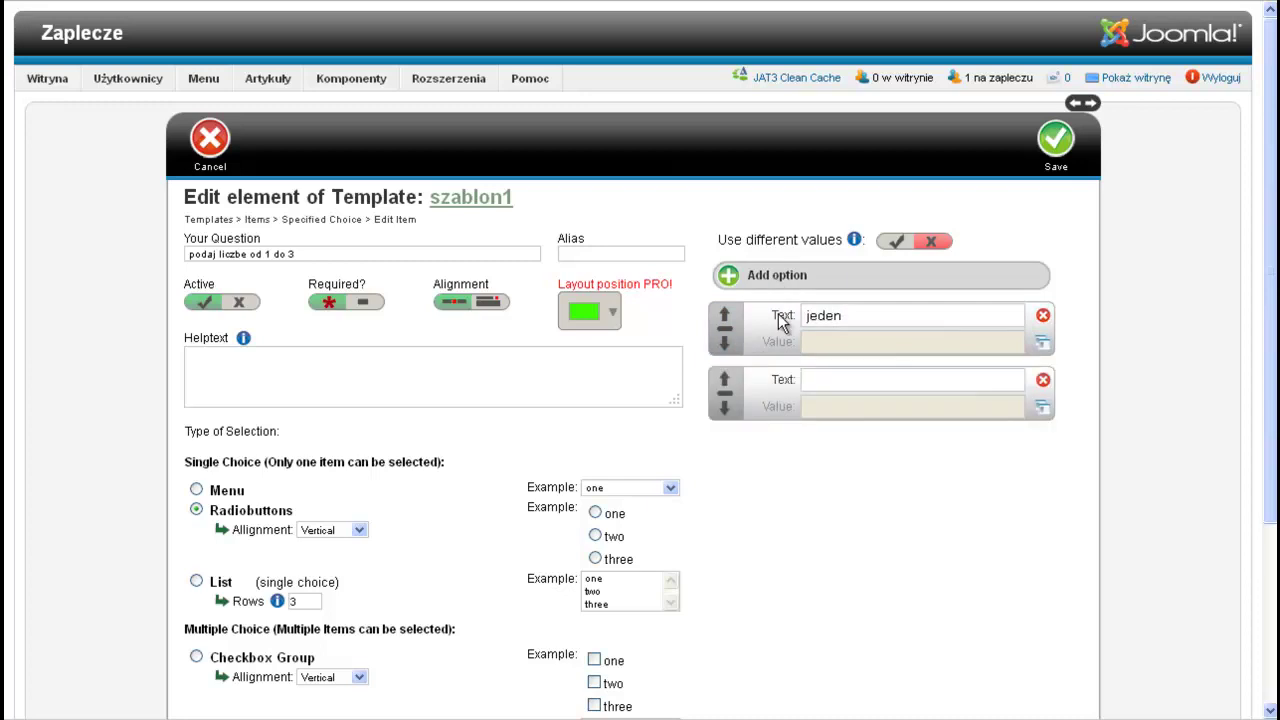
{"action": "left_click", "coordinate": [812, 378]}
{"action": "type", "text": "dwa"}
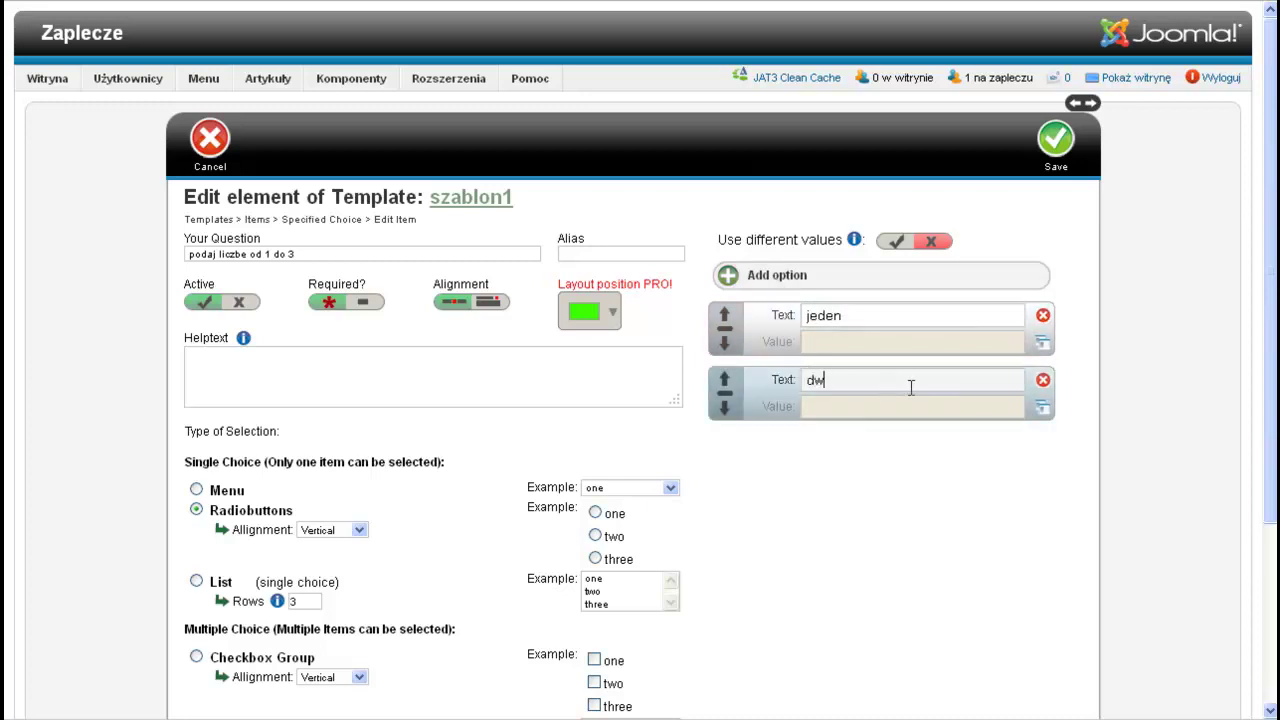
{"action": "left_click", "coordinate": [773, 287]}
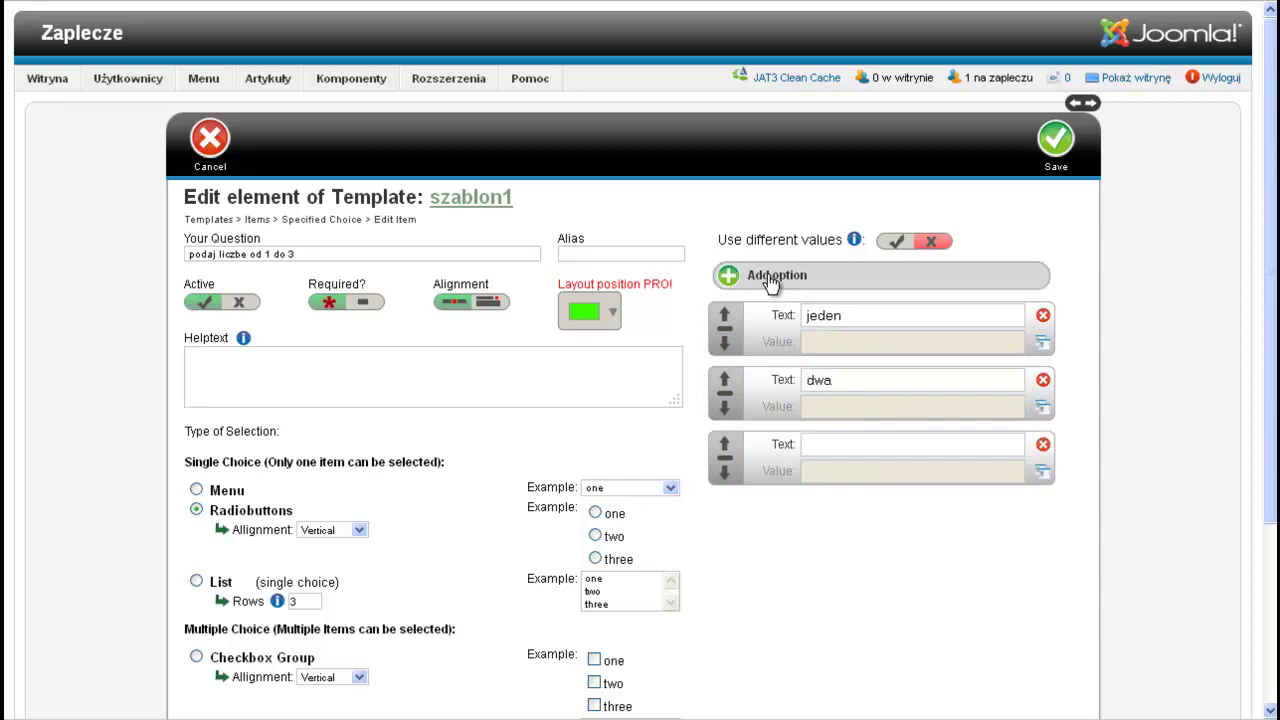
{"action": "left_click", "coordinate": [819, 444]}
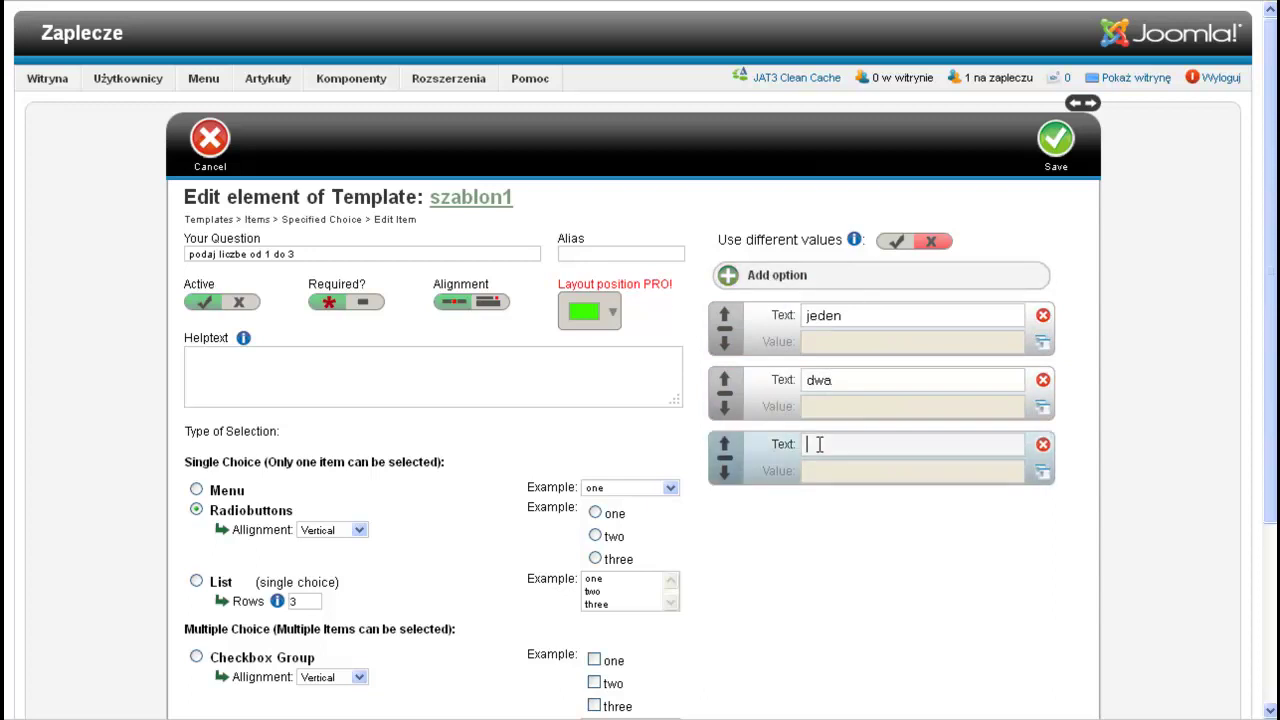
{"action": "type", "text": "trzy"}
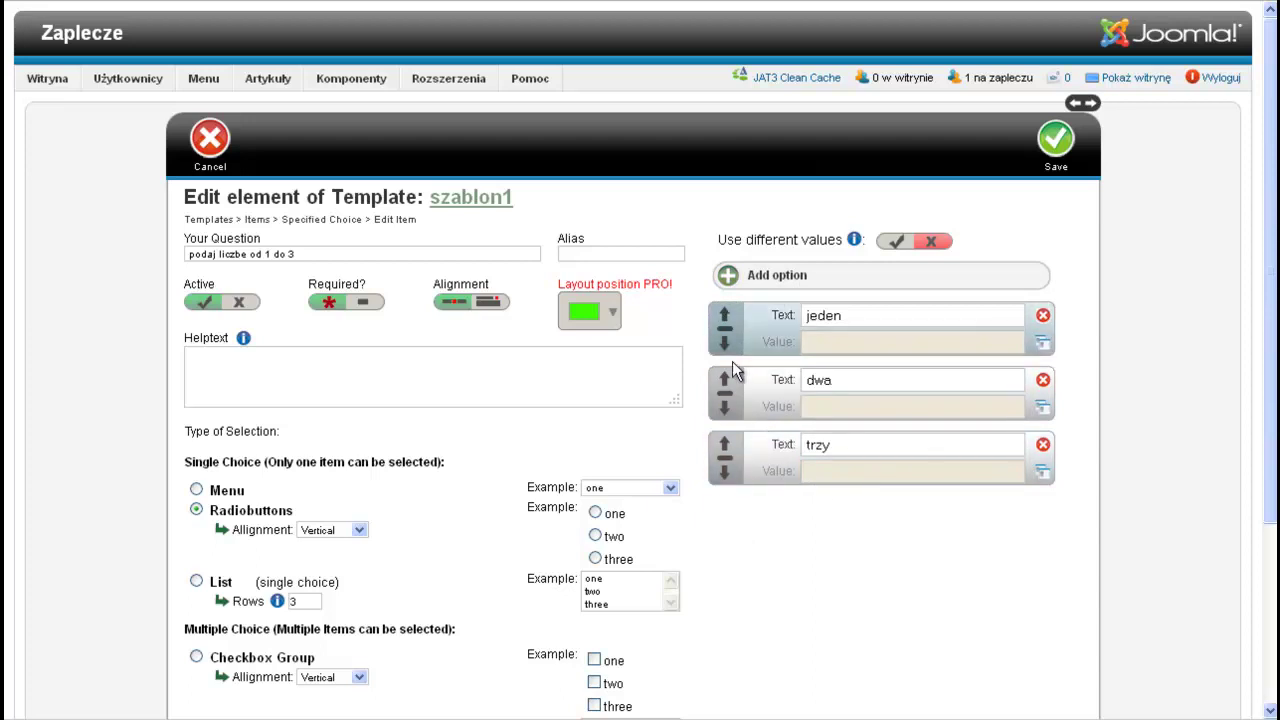
- Save the number question with its options and check its choices in the form preview
{"action": "left_click", "coordinate": [1056, 140]}
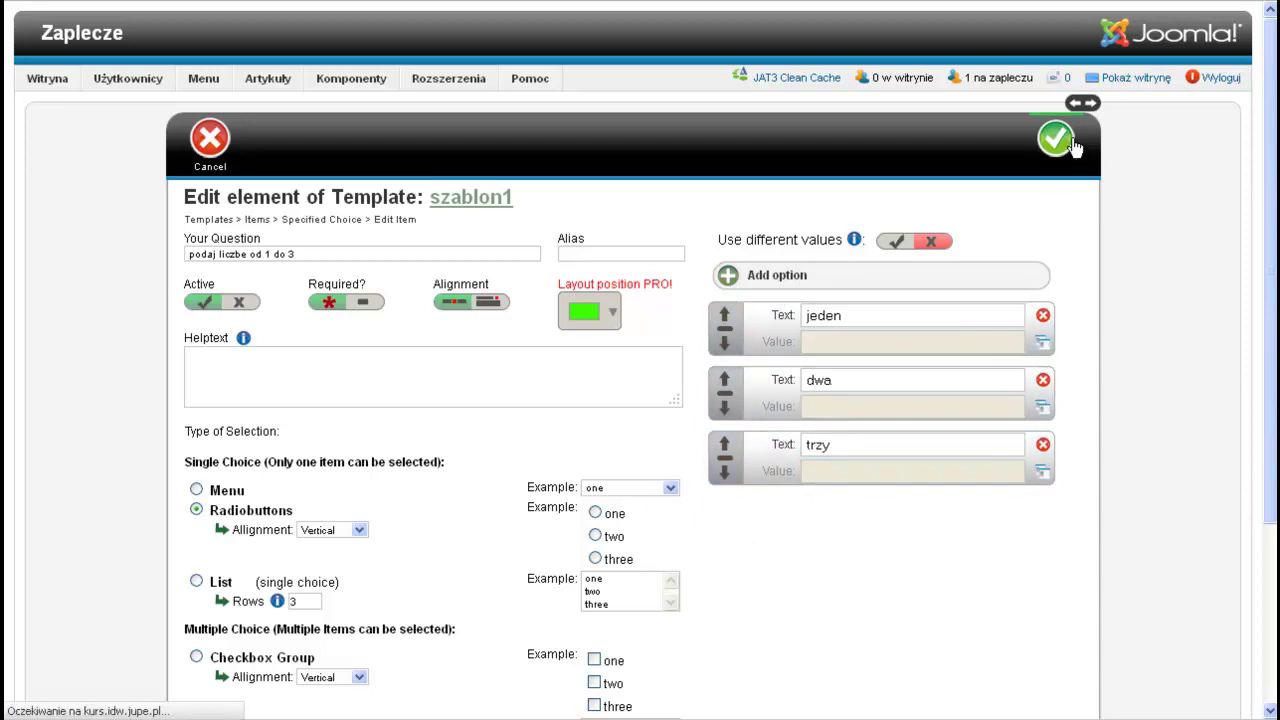
{"action": "left_click", "coordinate": [1062, 145]}
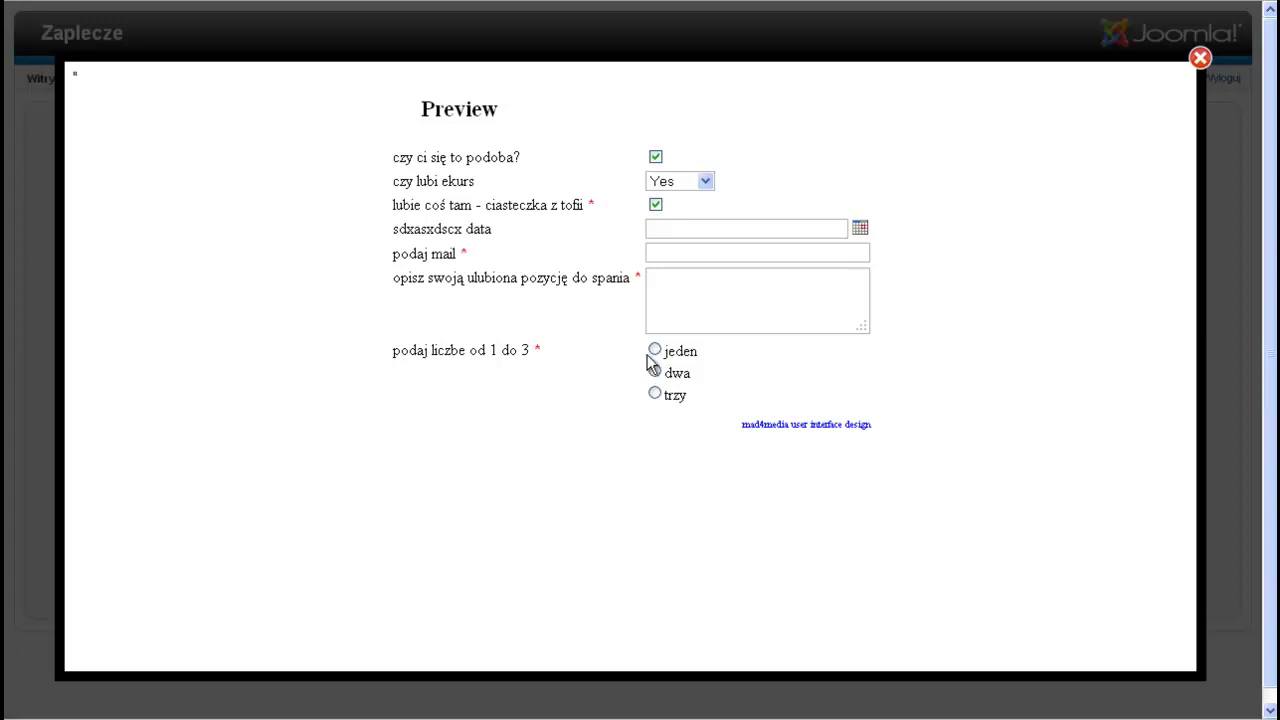
{"action": "left_click", "coordinate": [1200, 59]}
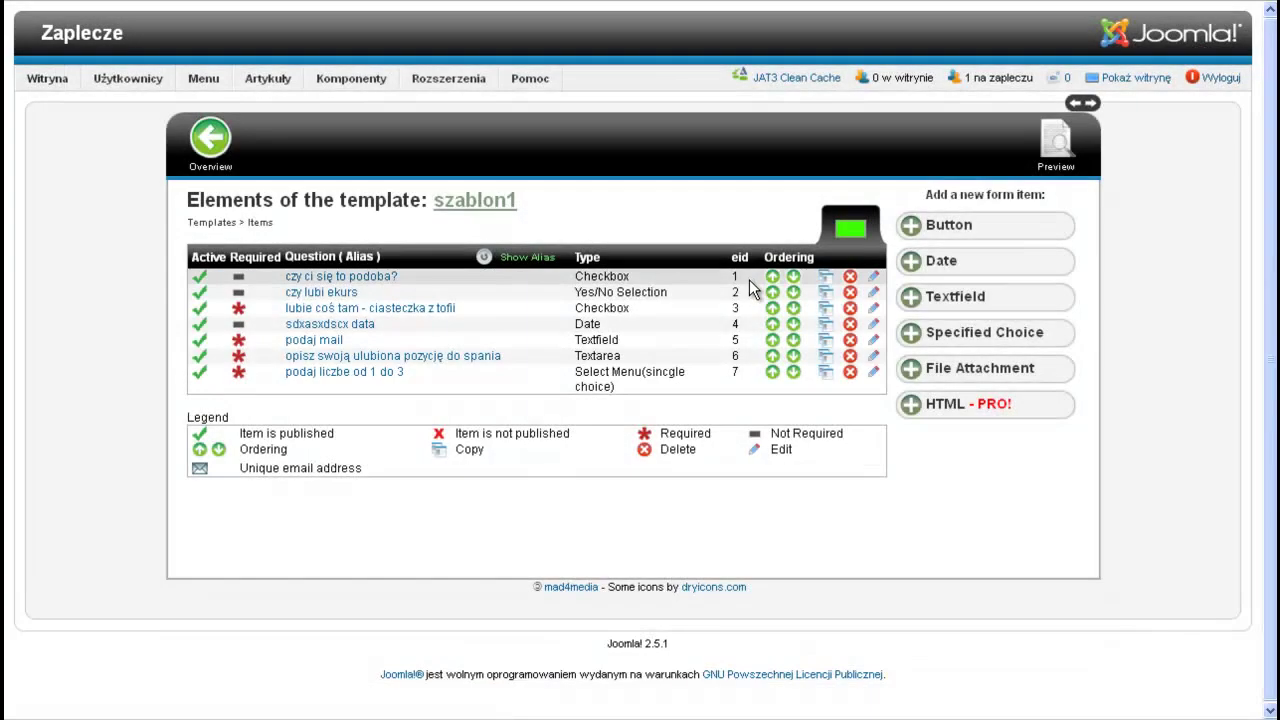
- Change the selection type of "podaj liczbe od 1 do 3" to single-choice List and save the item
{"action": "left_click", "coordinate": [314, 372]}
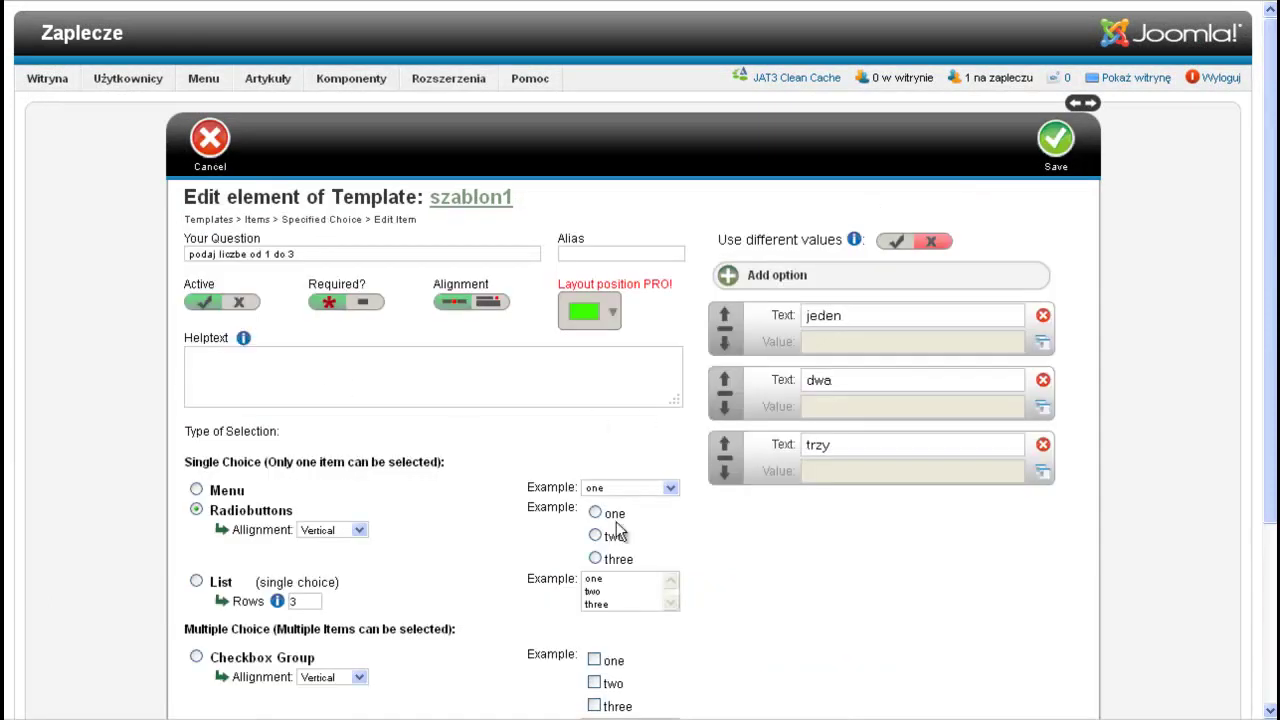
{"action": "scroll", "coordinate": [771, 510], "scroll_direction": "down", "scroll_amount": 3}
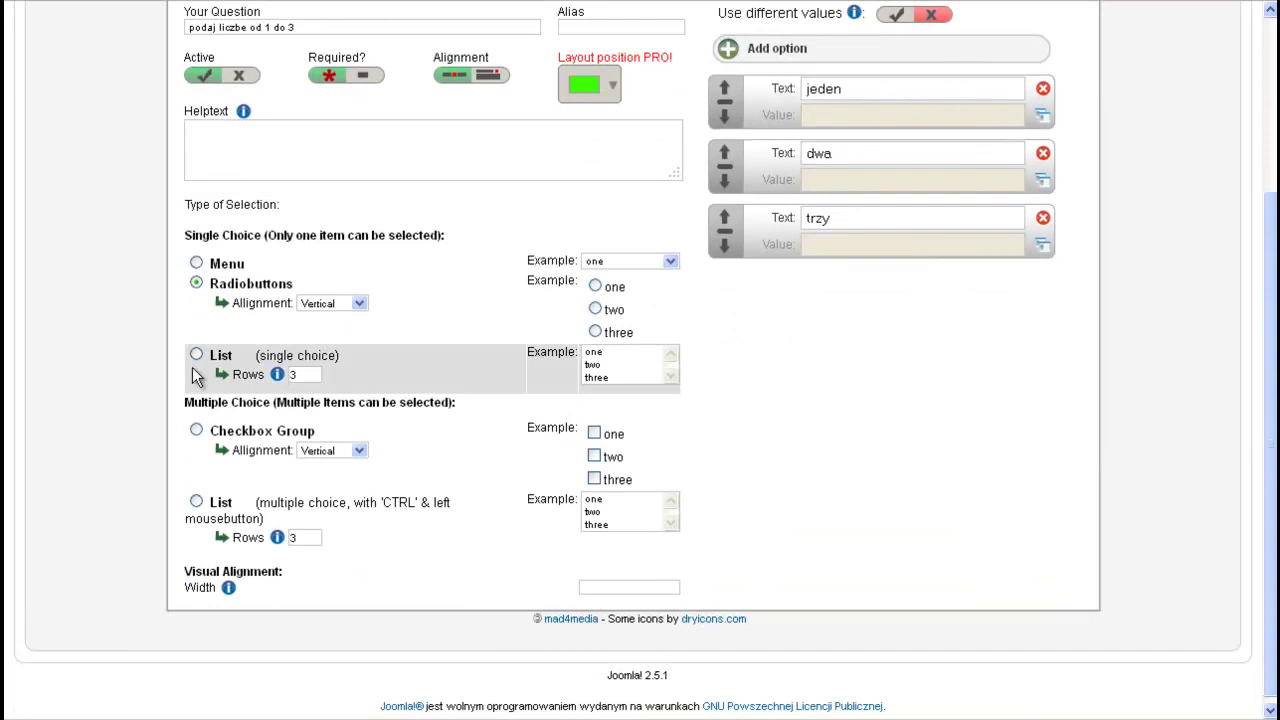
{"action": "left_click", "coordinate": [196, 360]}
{"action": "scroll", "coordinate": [880, 415], "scroll_direction": "up", "scroll_amount": 3}
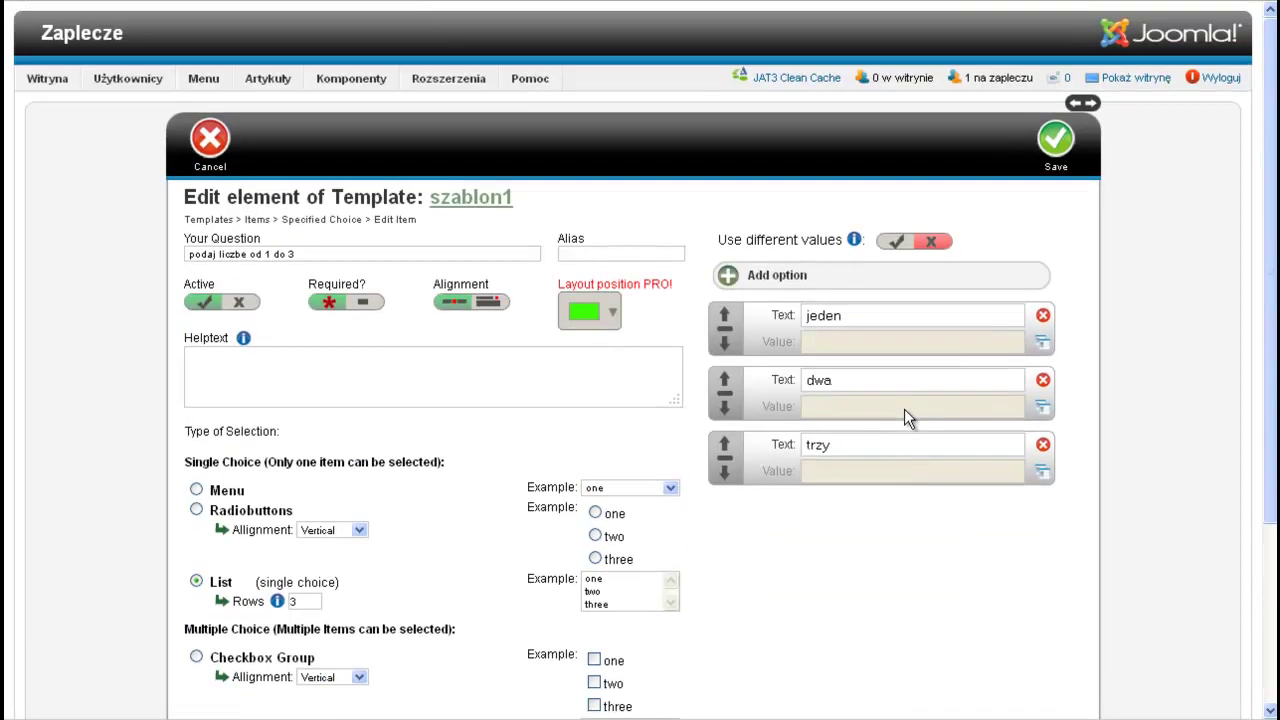
{"action": "left_click", "coordinate": [1058, 145]}
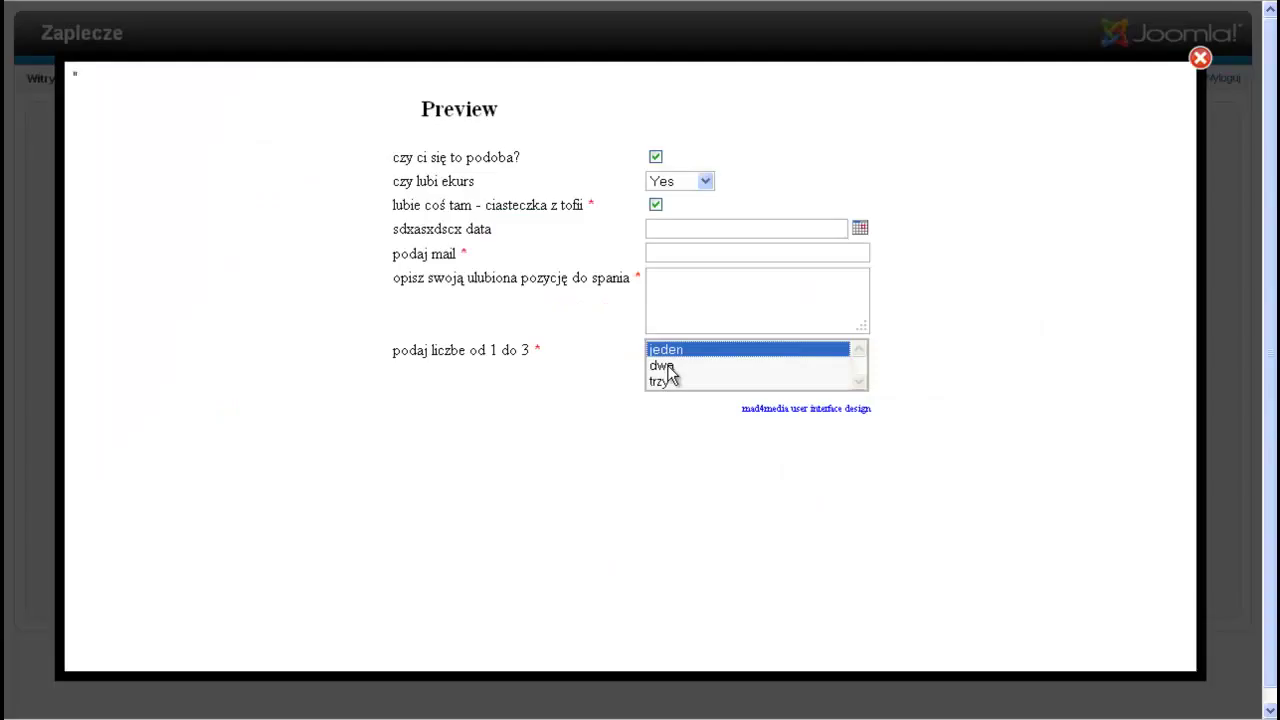
- Try the entries dwa, trzy and jeden of the number list in the form preview and close it
{"action": "left_click", "coordinate": [665, 365]}
{"action": "left_click", "coordinate": [669, 381]}
{"action": "left_click", "coordinate": [672, 350]}
{"action": "left_click", "coordinate": [1200, 57]}
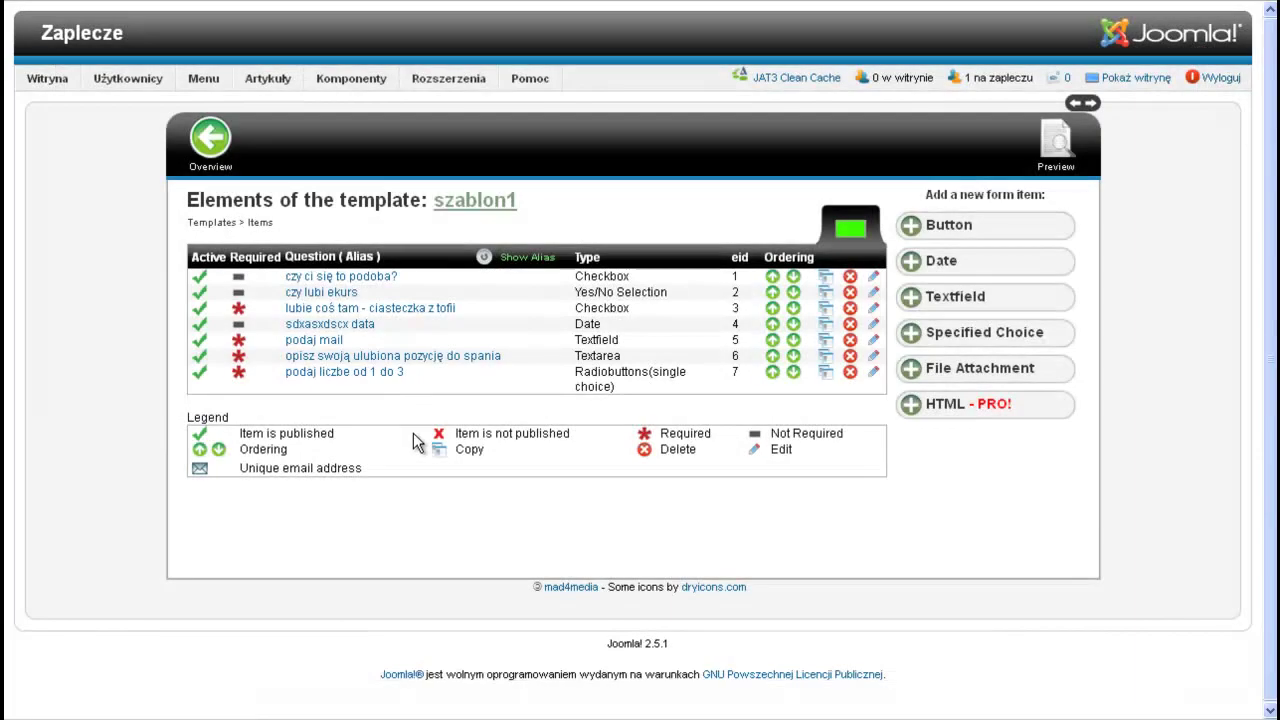
- Start a new File Attachment item for the szablon1 template
{"action": "left_click", "coordinate": [948, 370]}
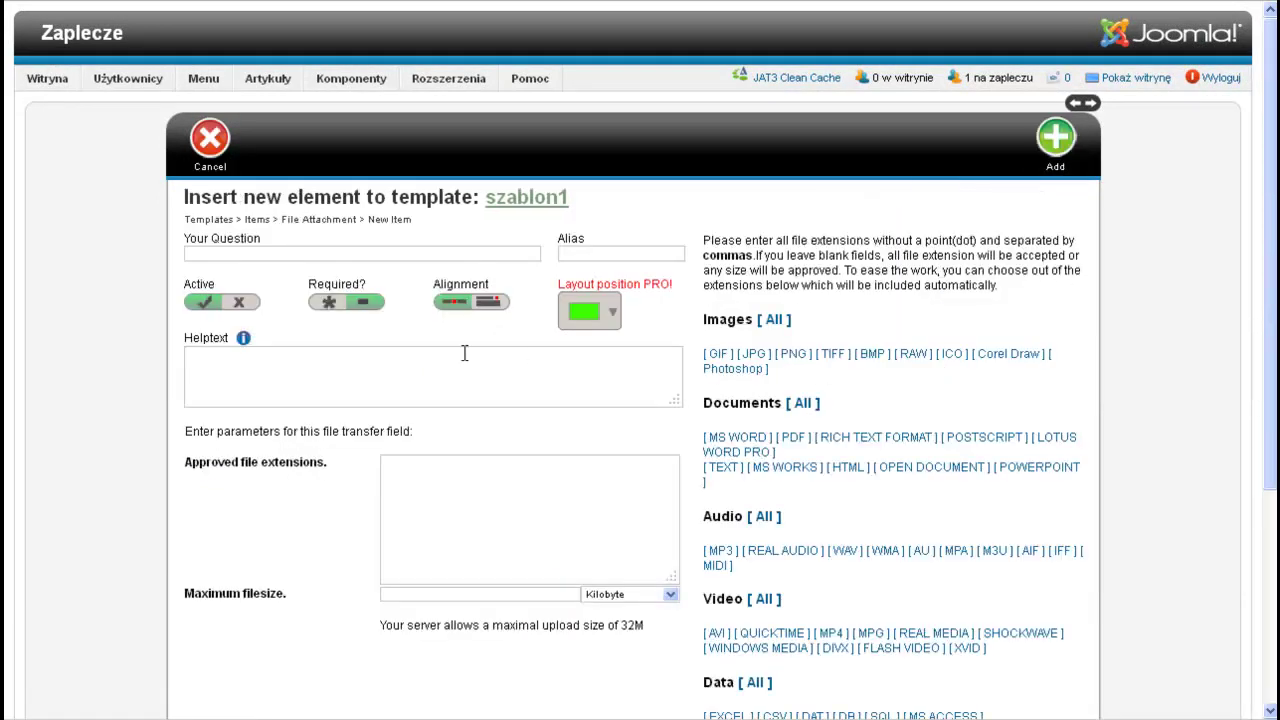
{"action": "scroll", "coordinate": [258, 308], "scroll_direction": "down", "scroll_amount": 2}
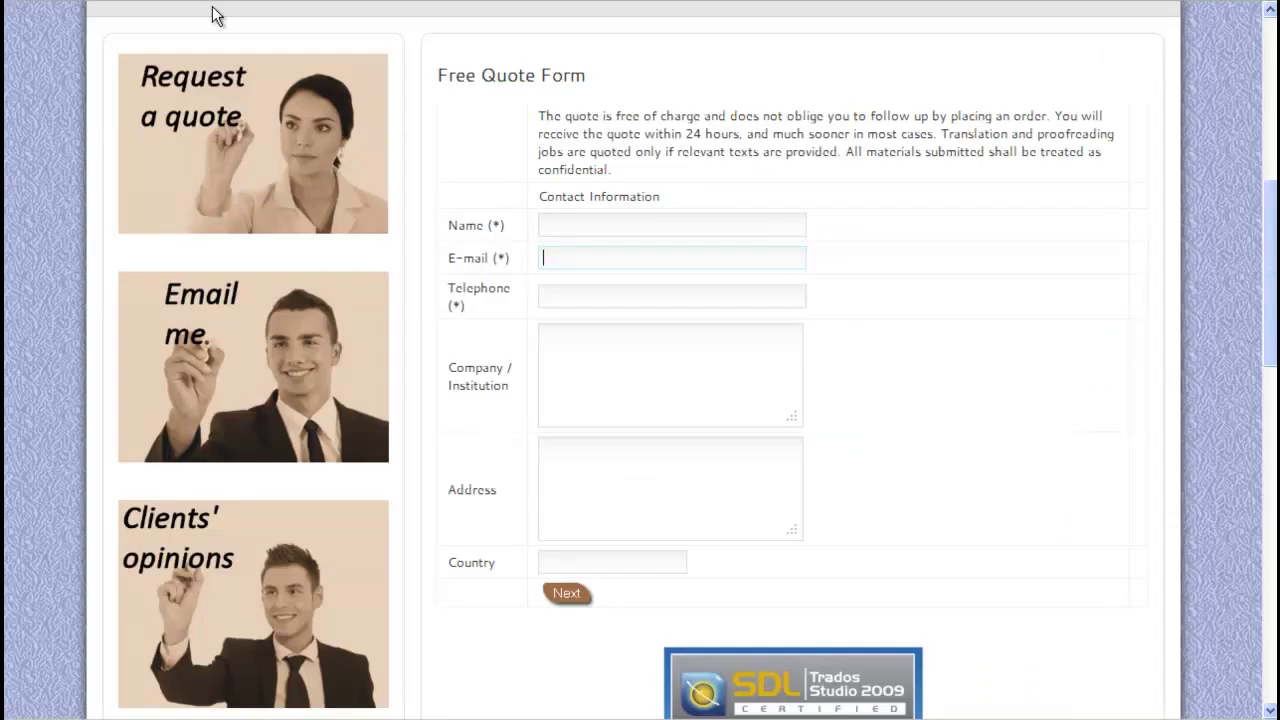
- Switch to the translation services site, examine how the Free Quote Form's file upload fields work, and return to the Joomla back end
{"action": "scroll", "coordinate": [560, 400], "scroll_direction": "down", "scroll_amount": 3}
{"action": "left_click", "coordinate": [581, 483]}
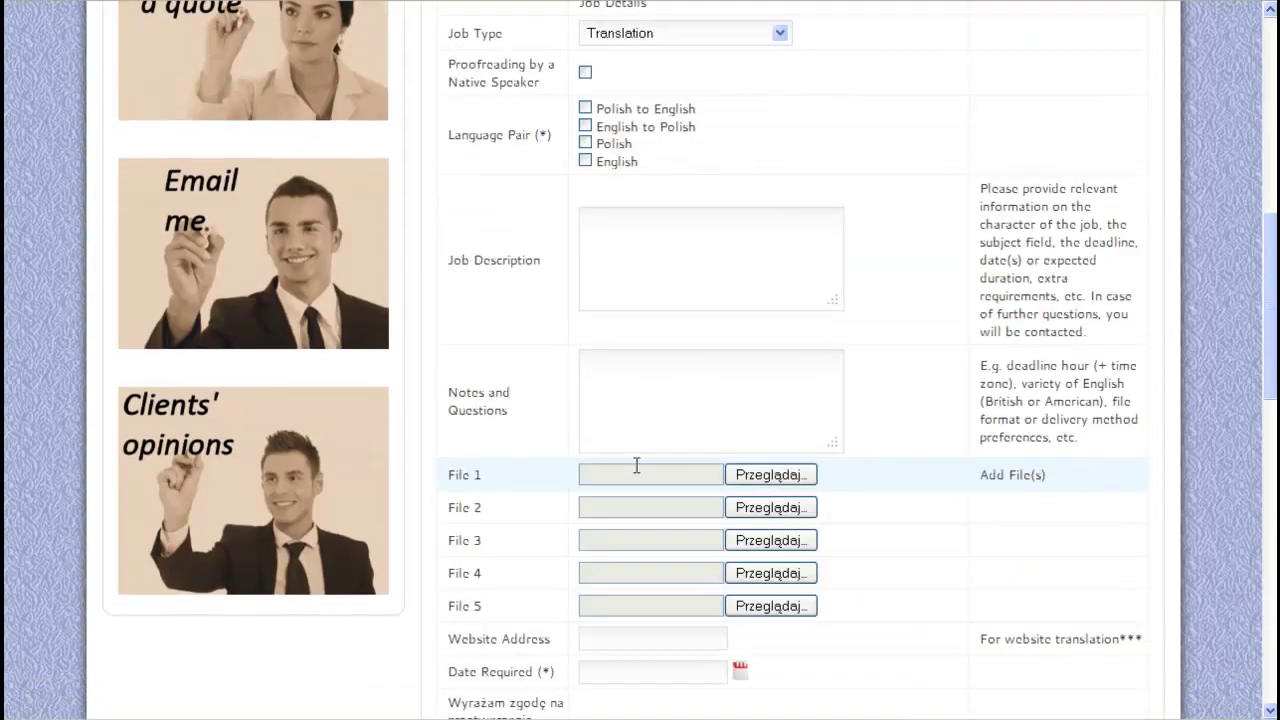
{"action": "left_click", "coordinate": [766, 474]}
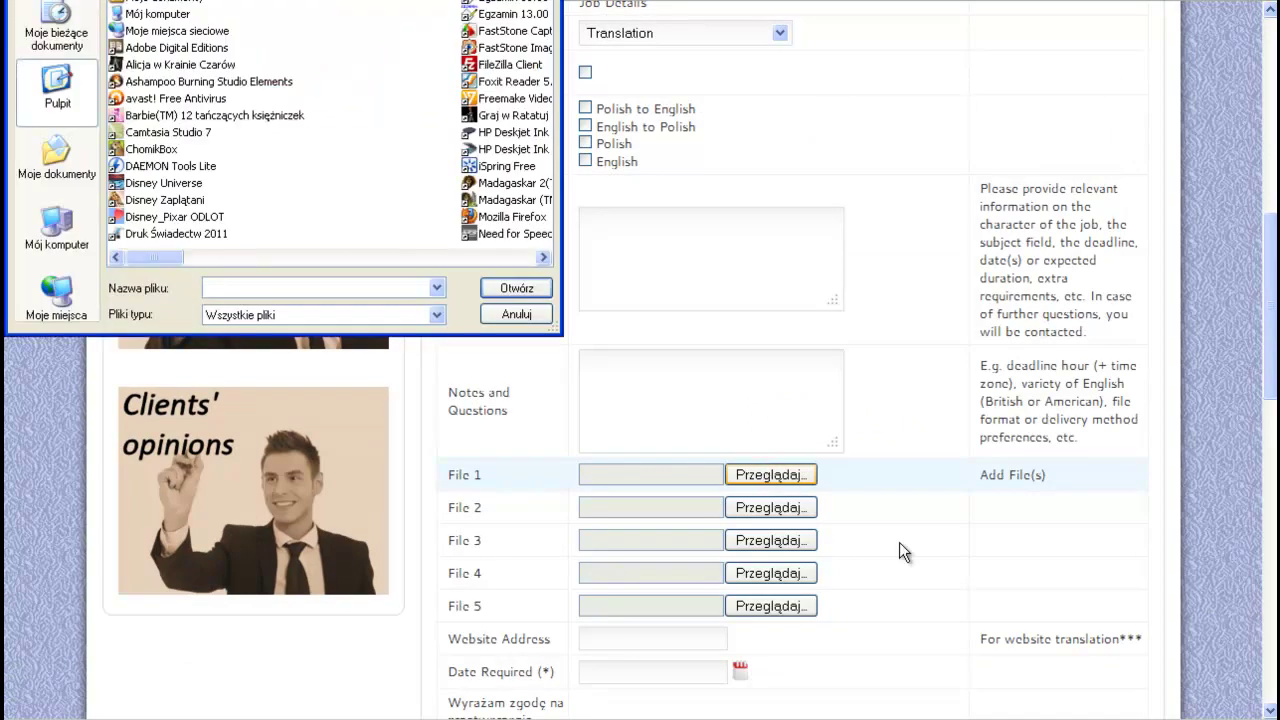
{"action": "left_click", "coordinate": [537, 315]}
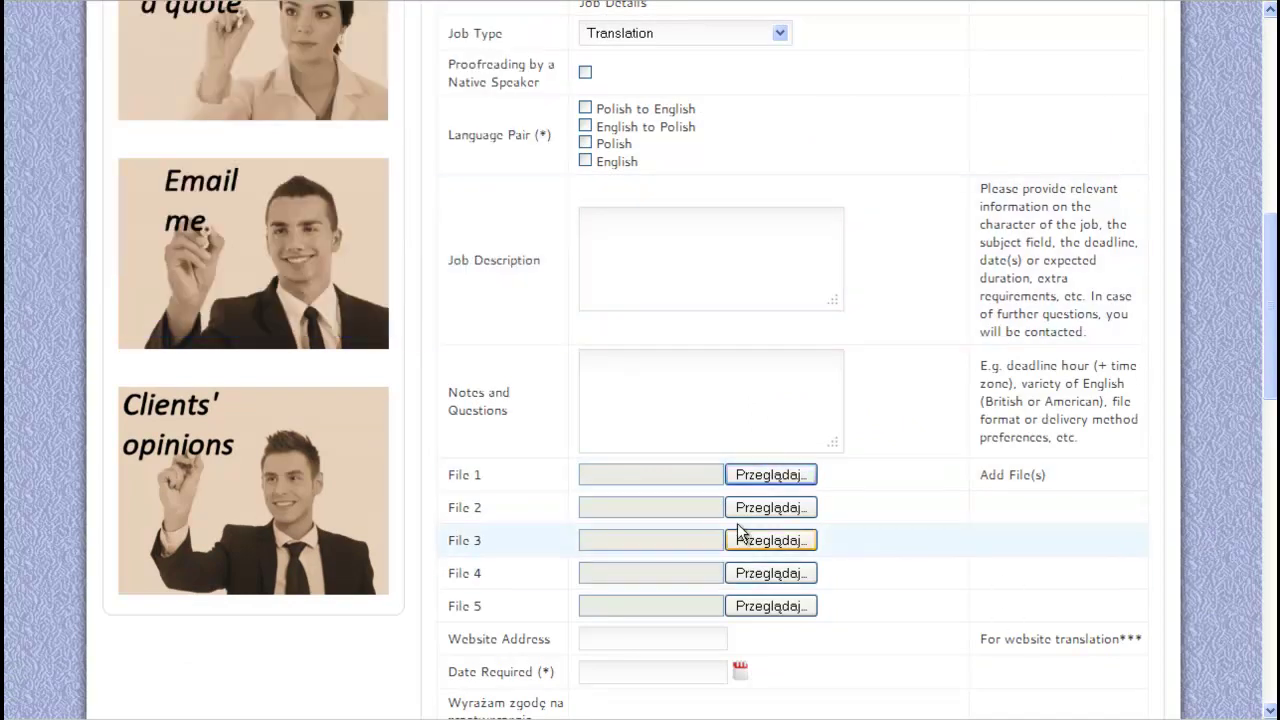
{"action": "left_click", "coordinate": [649, 237]}
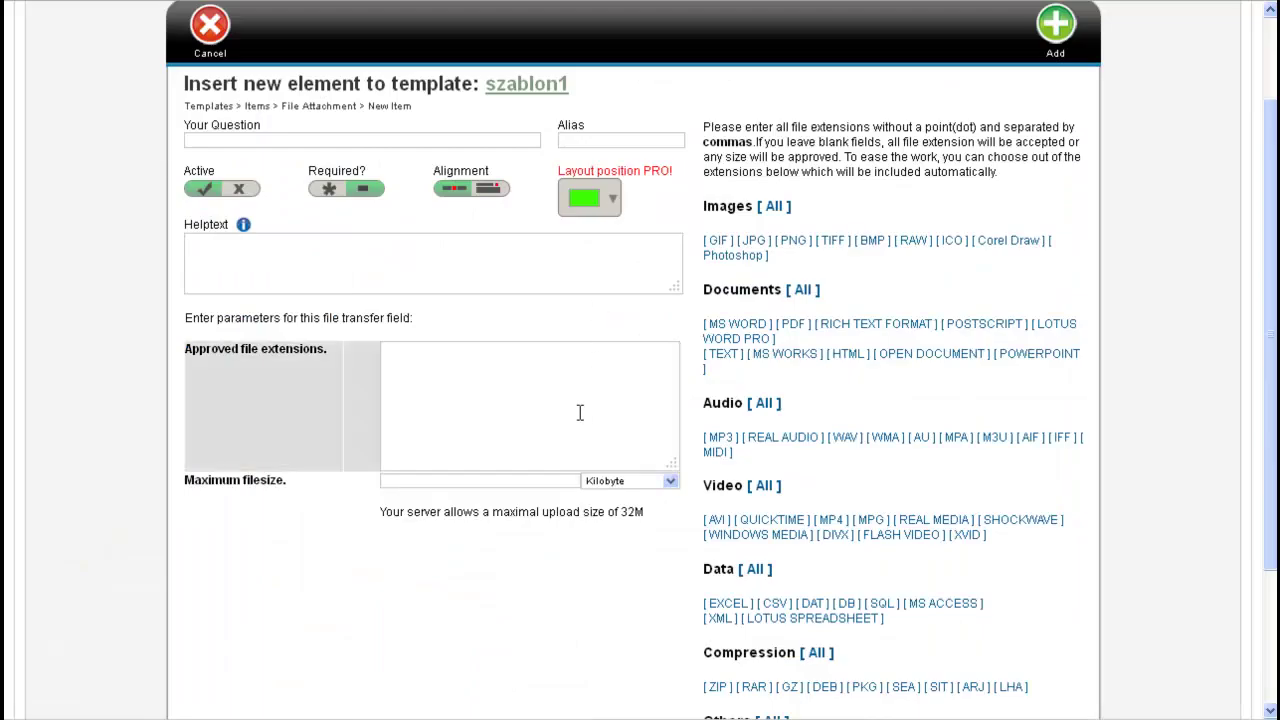
- Add the QuickTime and MS Word extensions to the attachment item's approved file extensions
{"action": "left_click", "coordinate": [575, 412]}
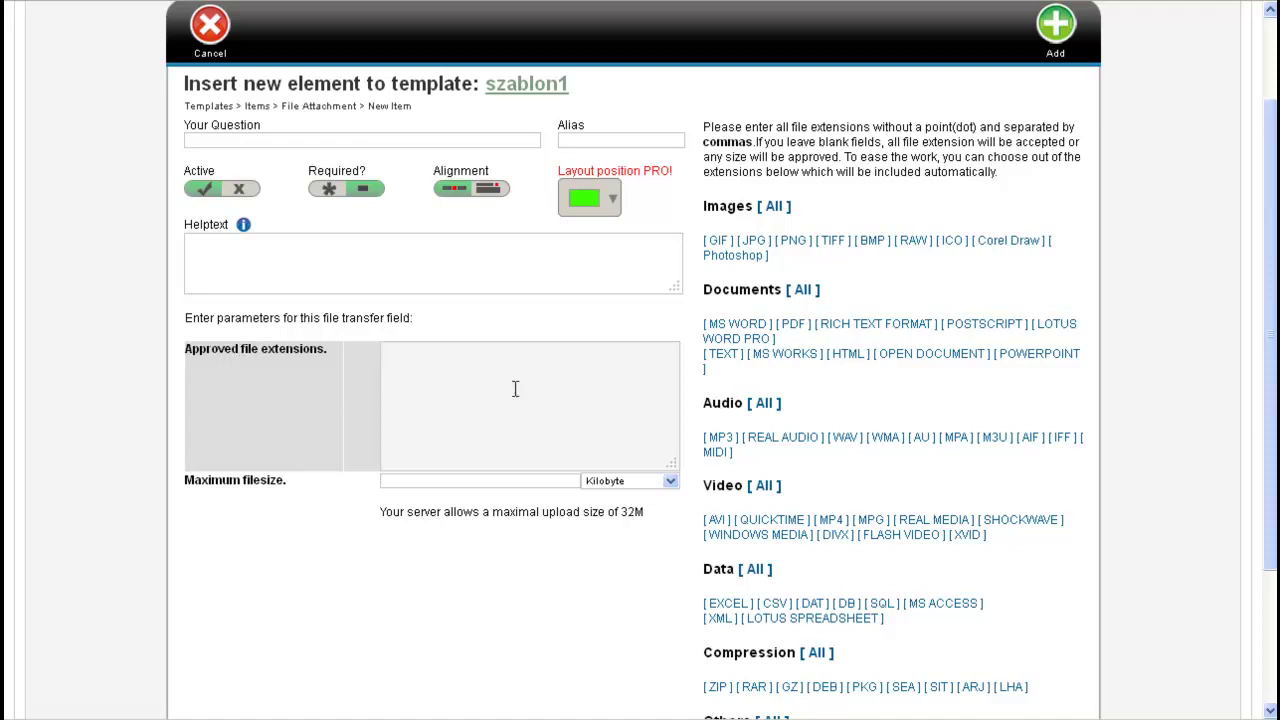
{"action": "left_click", "coordinate": [763, 527]}
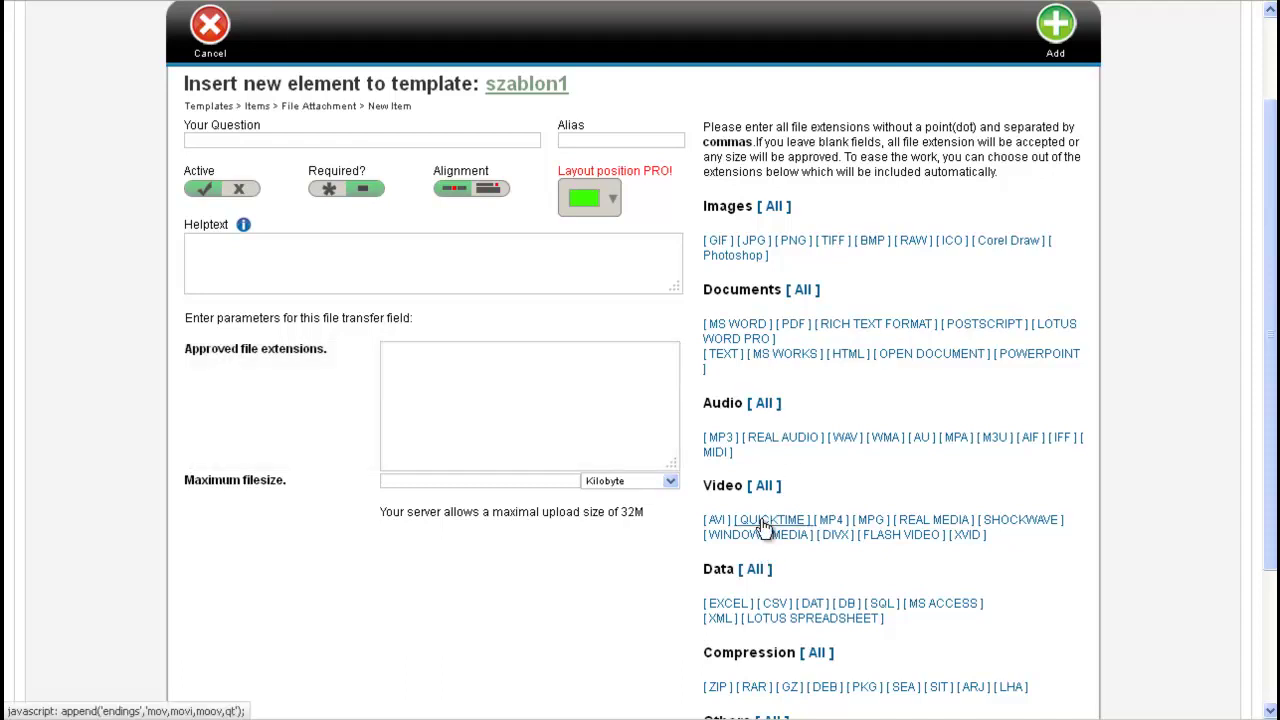
{"action": "left_click", "coordinate": [720, 324]}
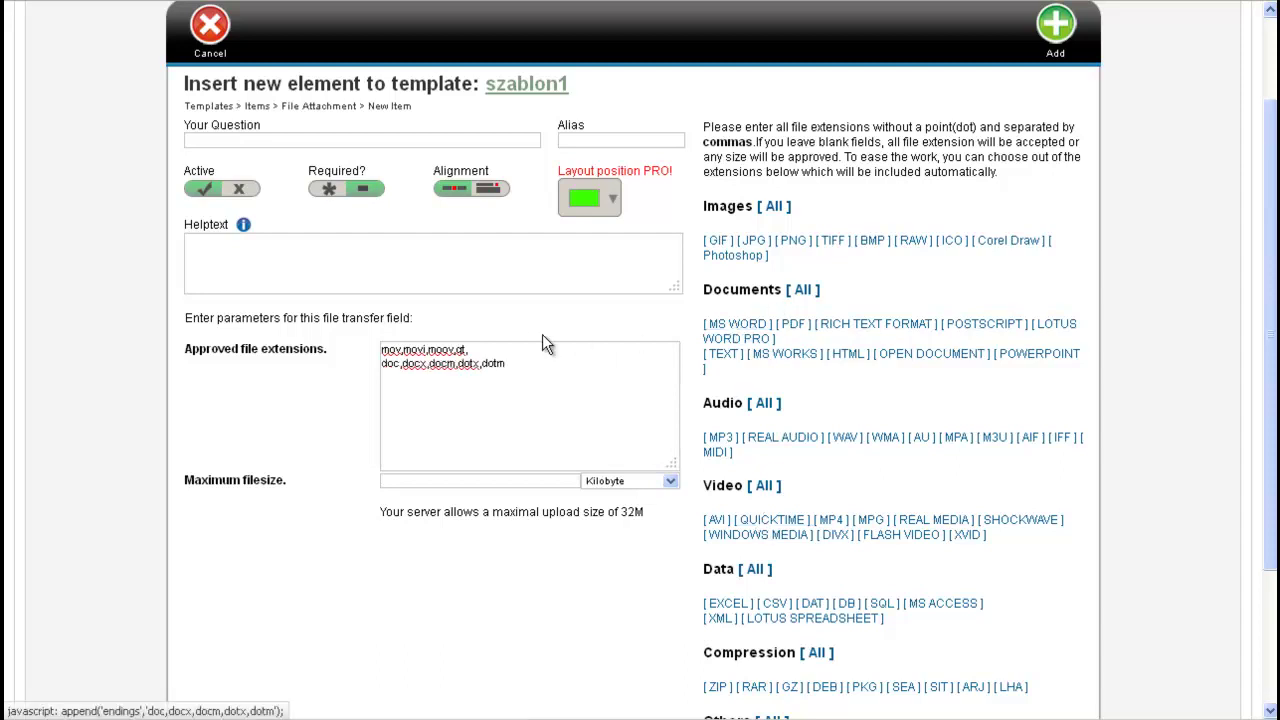
- Add the GIF and PNG extensions to the approved file extensions and set the maximum file size to 150 kilobytes
{"action": "left_click", "coordinate": [714, 245]}
{"action": "left_click", "coordinate": [786, 244]}
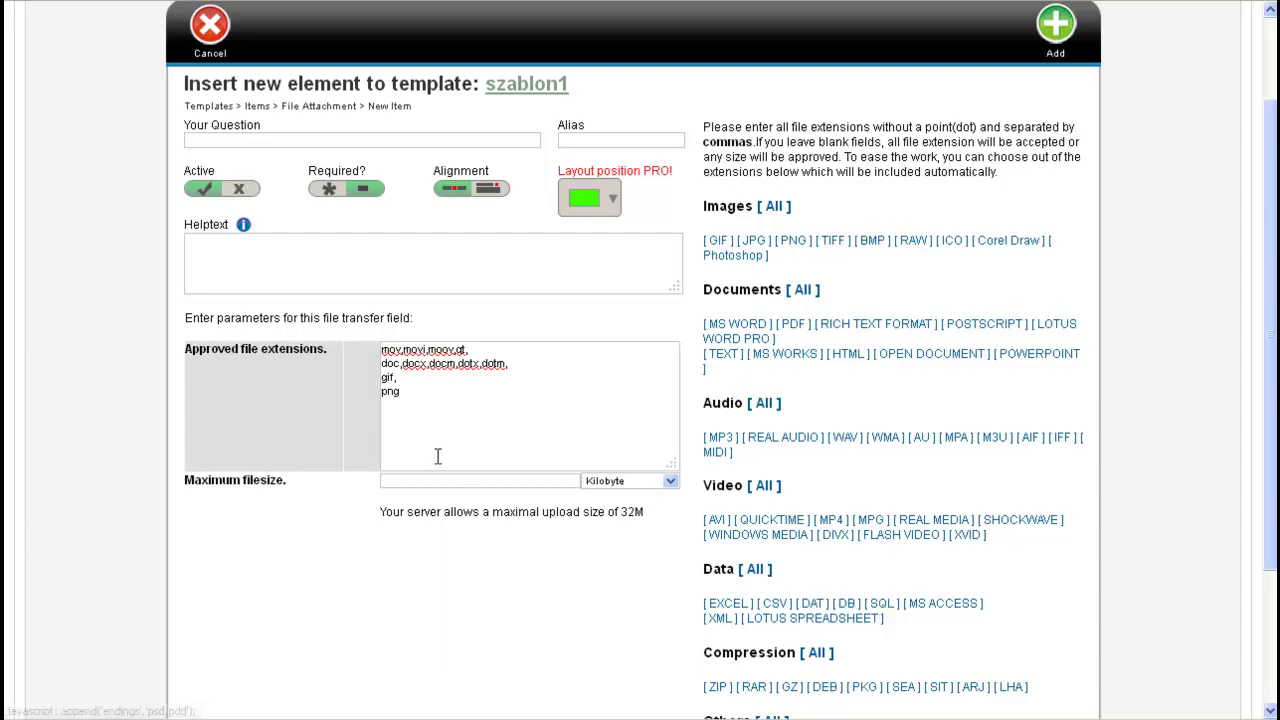
{"action": "left_click", "coordinate": [462, 482]}
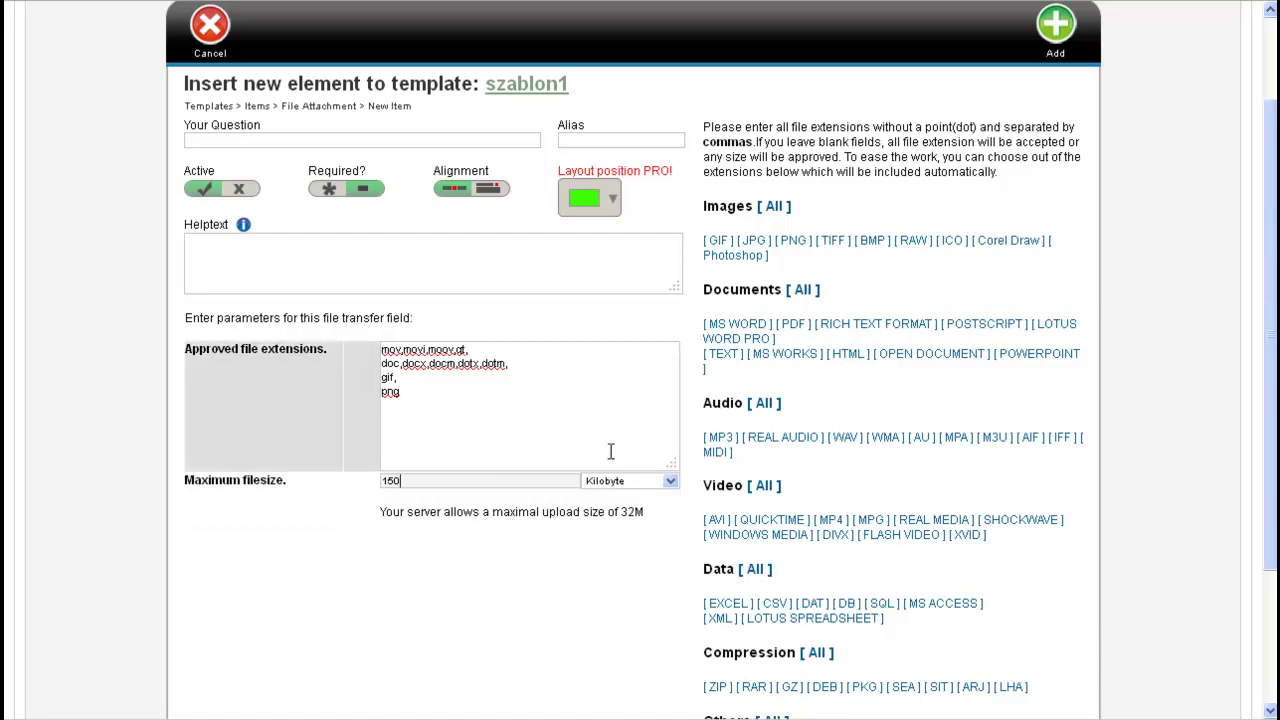
{"action": "left_click_drag", "start_coordinate": [617, 511], "coordinate": [640, 511]}
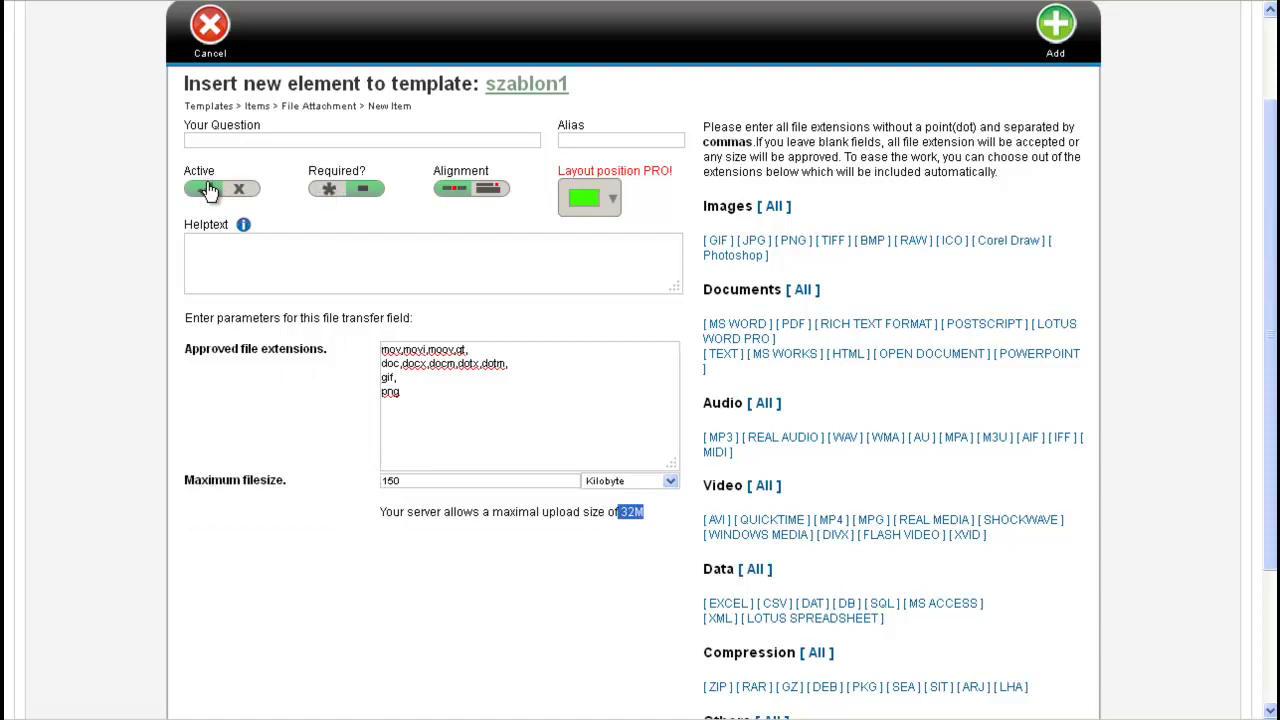
- Enter "dodaj obrazek pozycji w jakiej spisz" as the attachment item's question and add the item to the template
{"action": "left_click", "coordinate": [327, 141]}
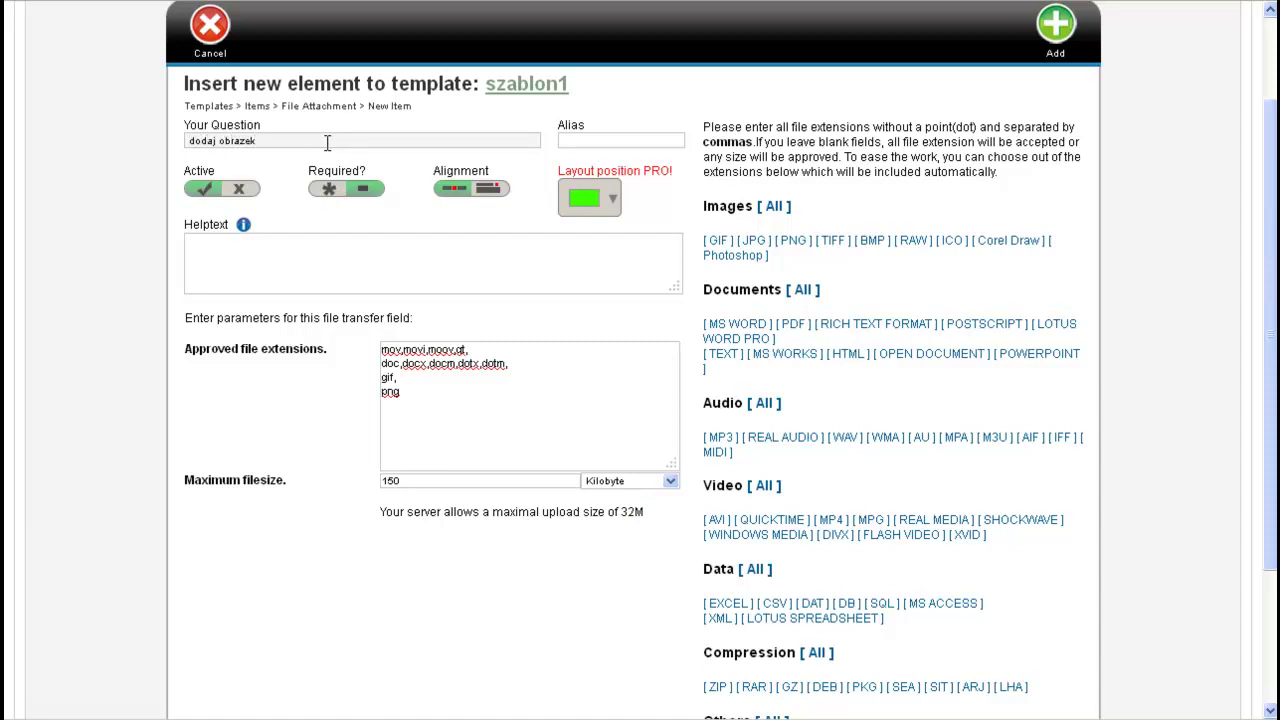
{"action": "type", "text": "dodaj obrazek pozycji w jakiej spisz"}
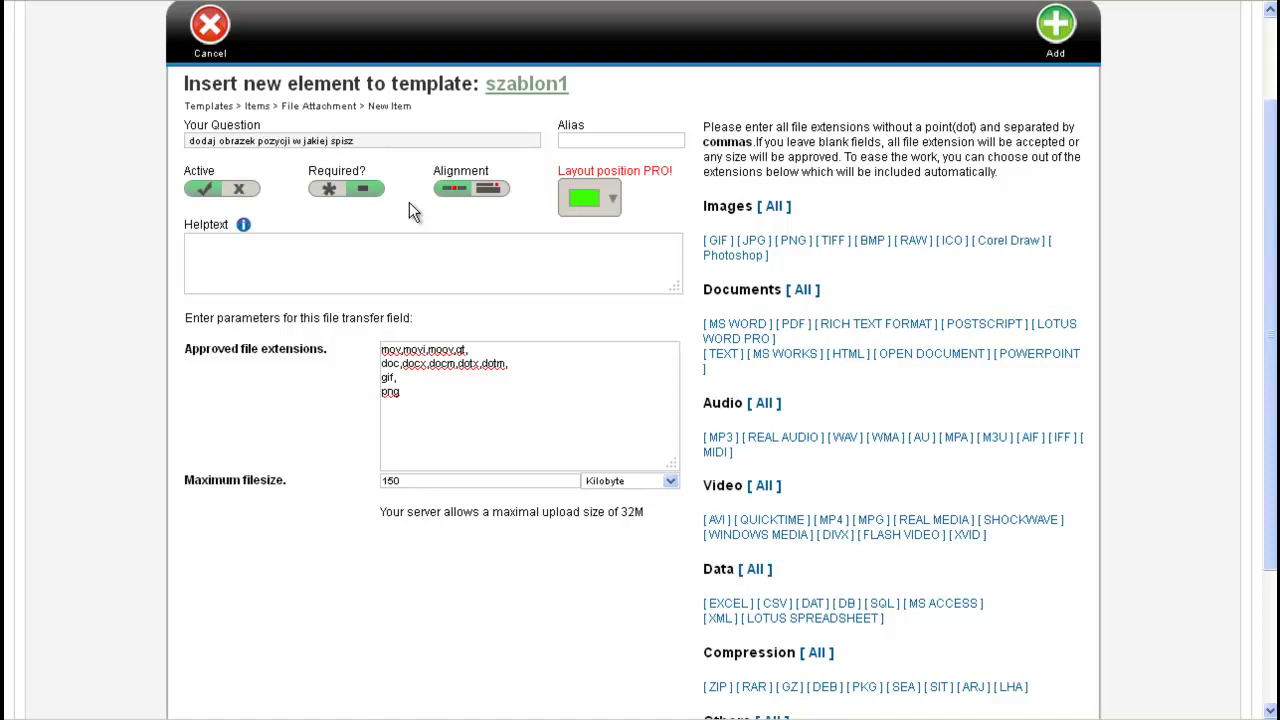
{"action": "left_click", "coordinate": [1058, 24]}
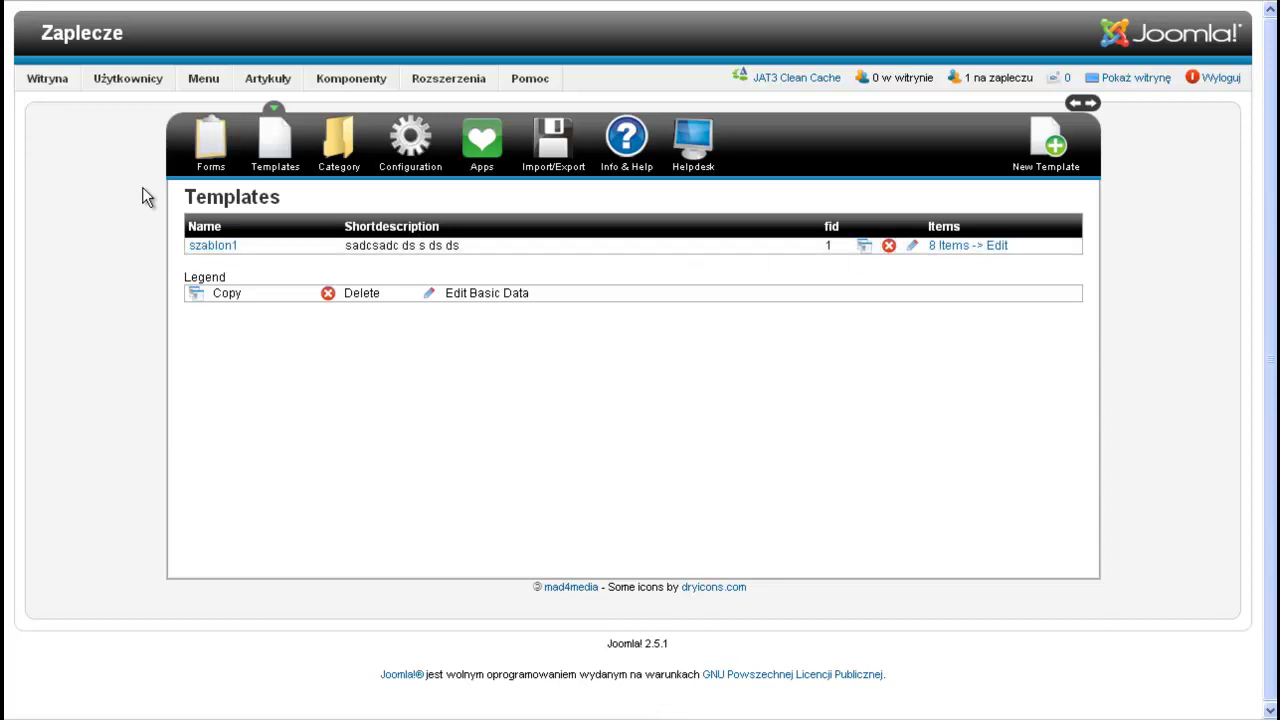
- Start a new form in Proforms and include the szablon1 template in it
{"action": "left_click", "coordinate": [206, 148]}
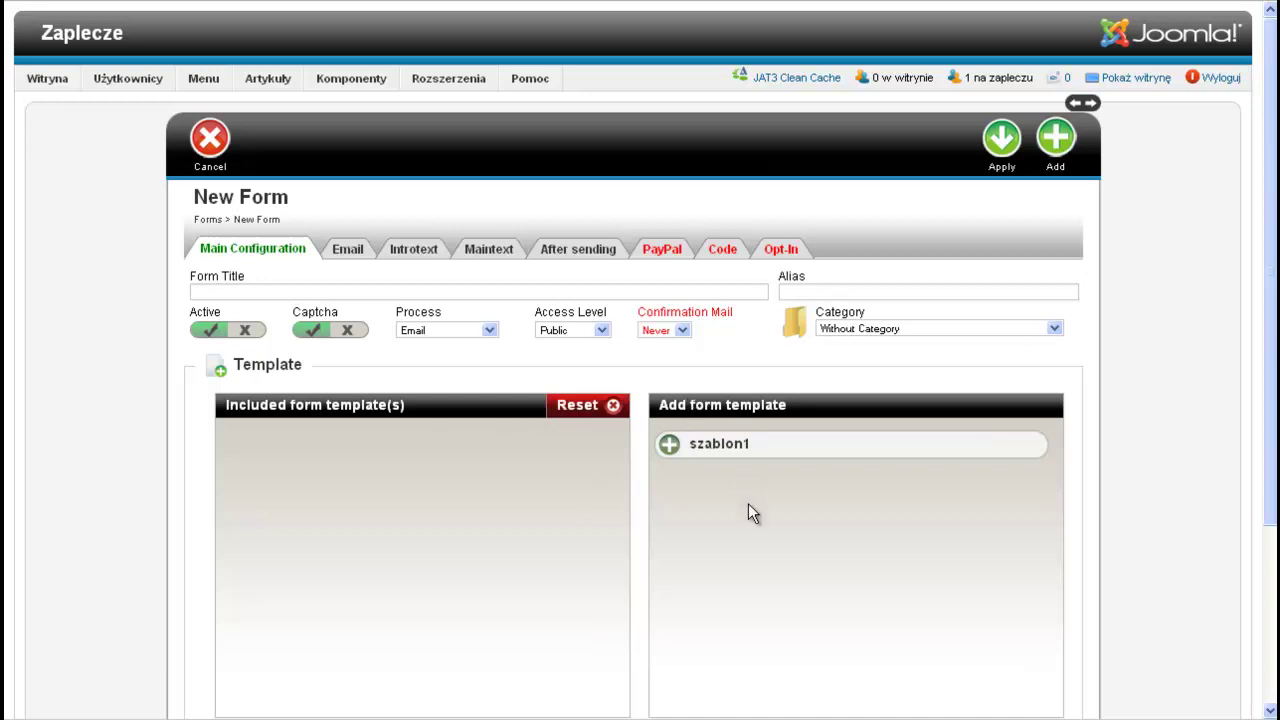
{"action": "scroll", "coordinate": [749, 485], "scroll_direction": "down", "scroll_amount": 3}
{"action": "scroll", "coordinate": [749, 480], "scroll_direction": "up", "scroll_amount": 2}
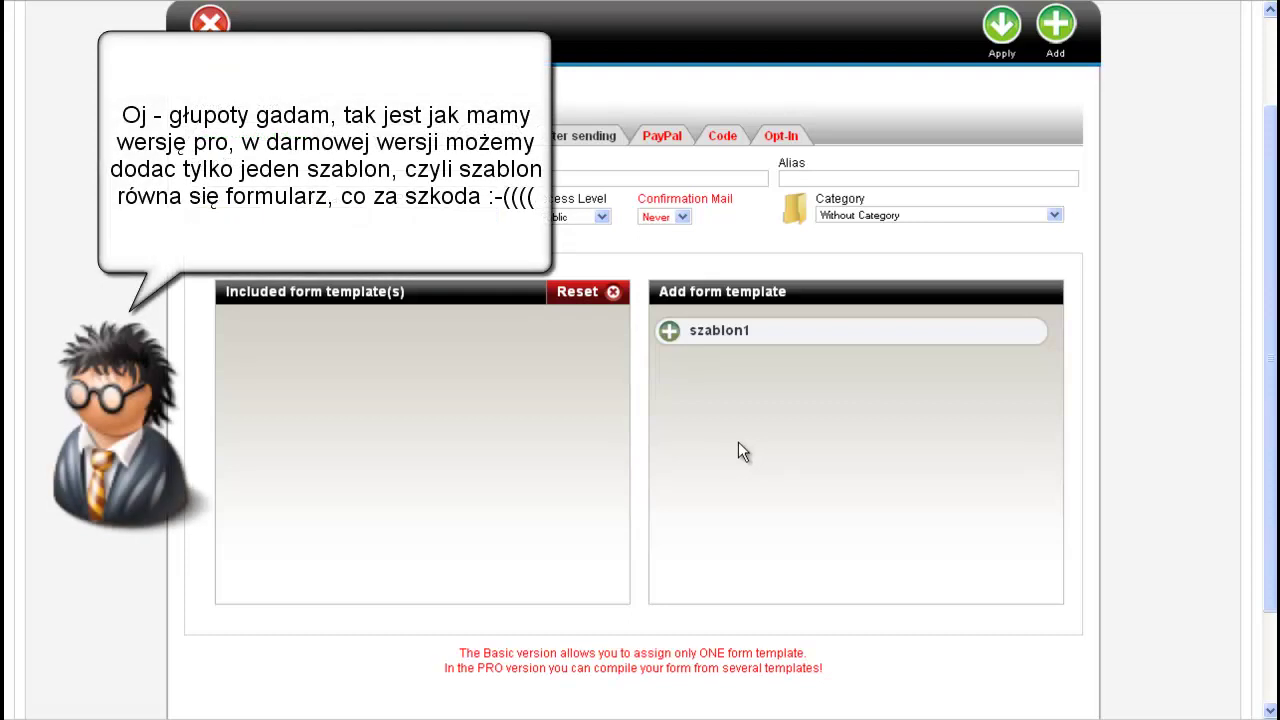
{"action": "left_click", "coordinate": [670, 331]}
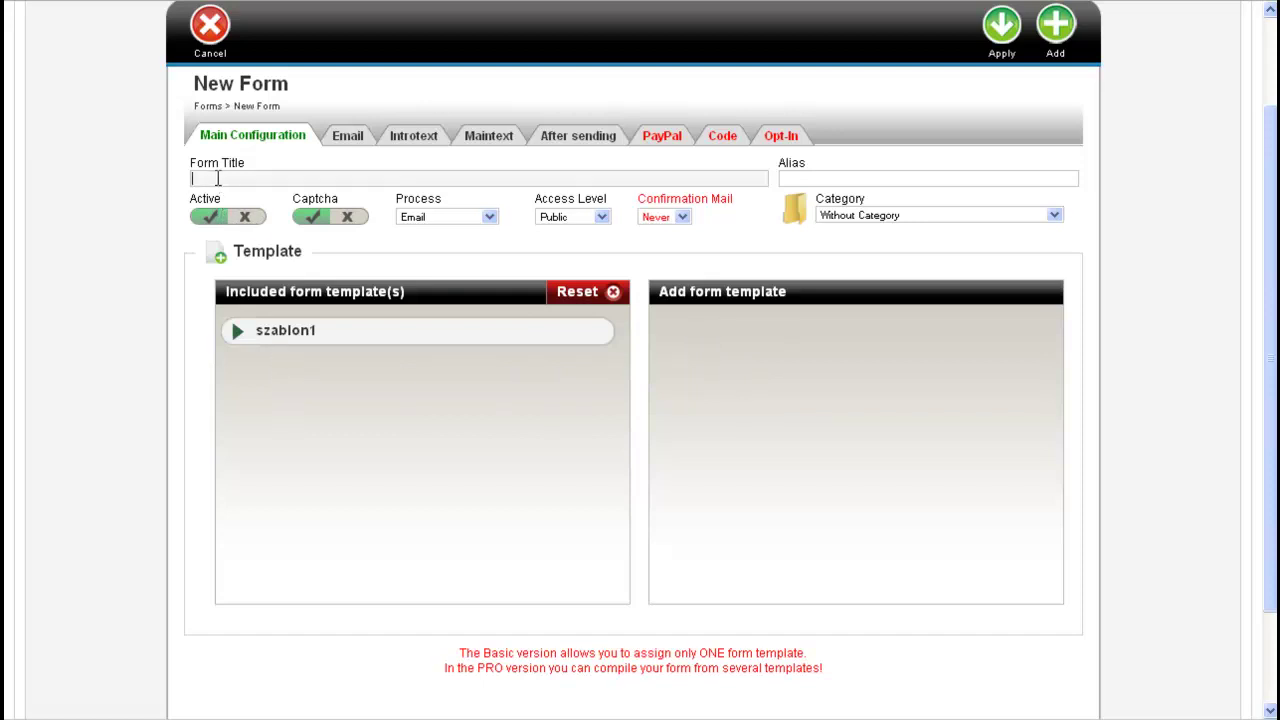
- Title the form "bez sensu do nauki", assign it to the category pierwszy formularz and keep Email as its process
{"action": "type", "text": "bez sensu do nauki"}
{"action": "left_click", "coordinate": [896, 214]}
{"action": "left_click", "coordinate": [884, 257]}
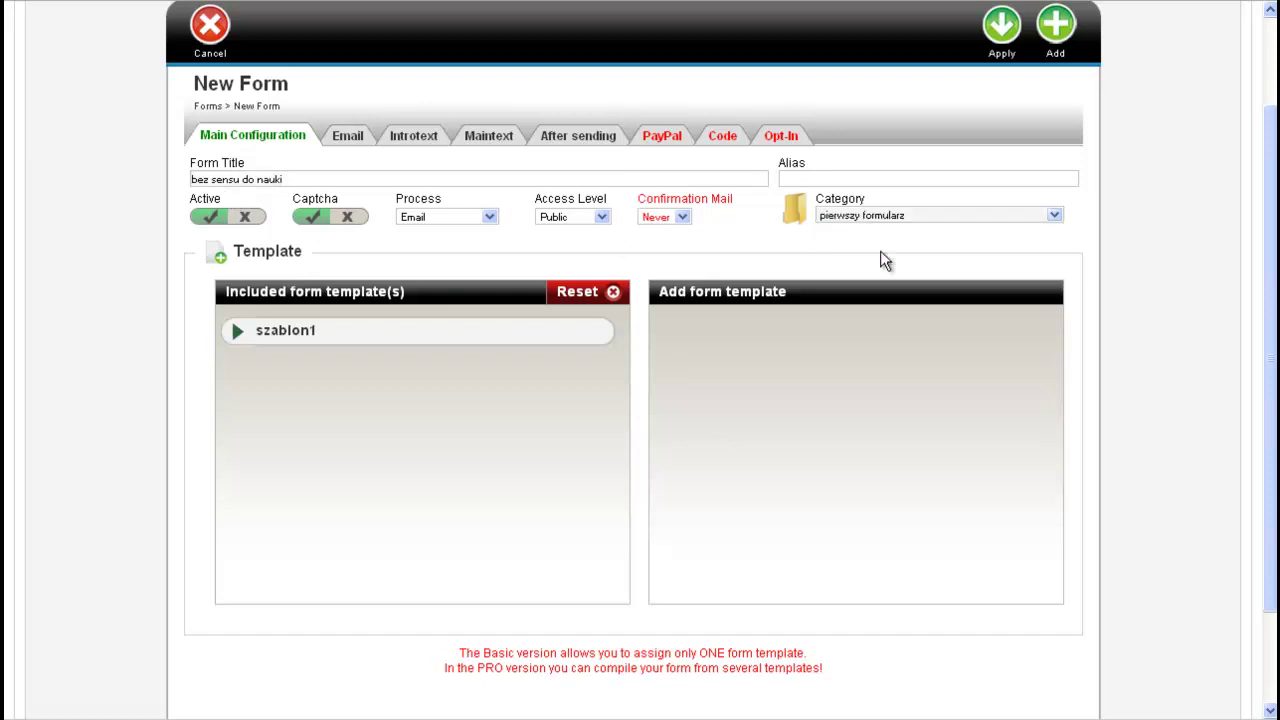
{"action": "left_click", "coordinate": [457, 217]}
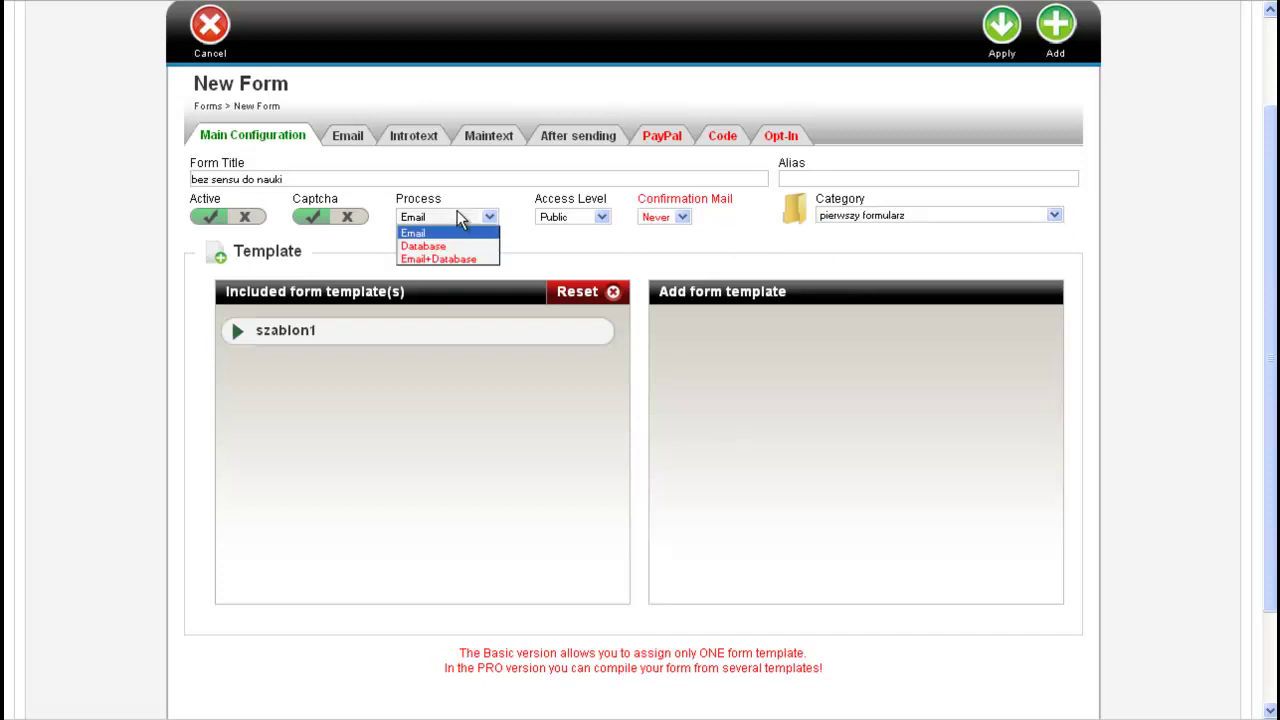
{"action": "left_click", "coordinate": [442, 232]}
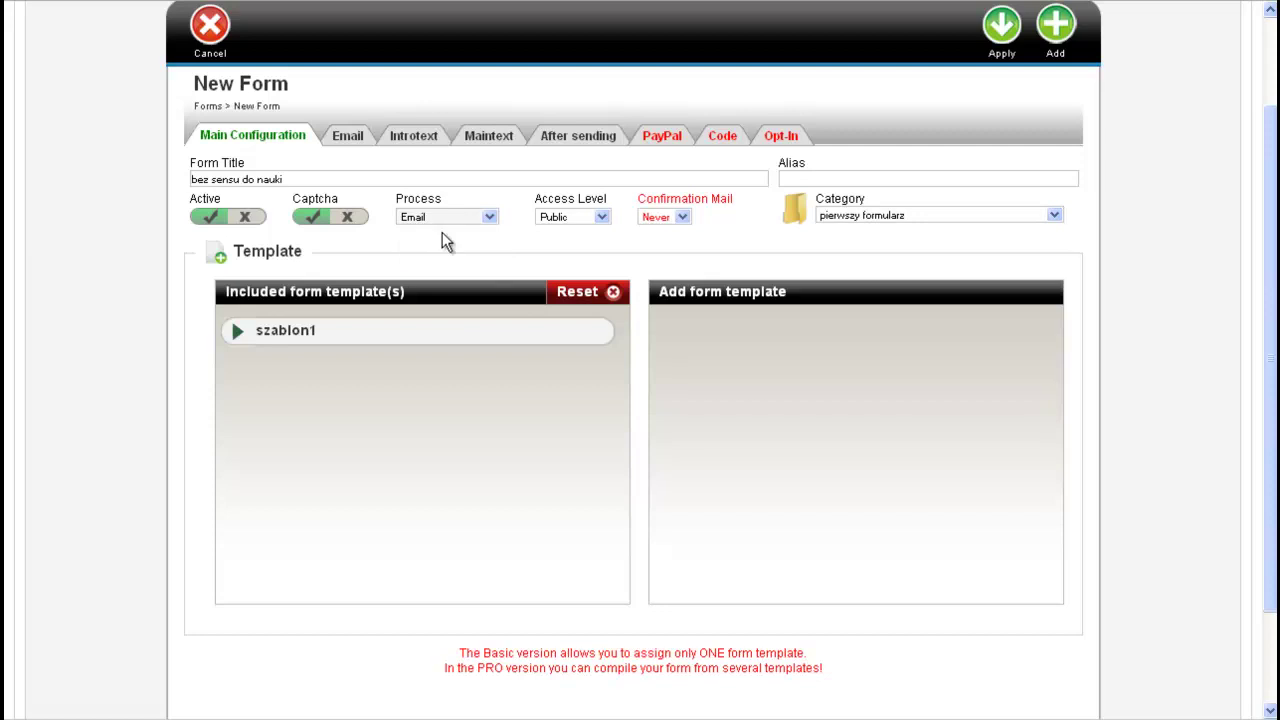
- Review the new form's Email, Introtext, Maintext and After sending settings, leave them at their defaults and apply the form
{"action": "mouse_move", "coordinate": [688, 218]}
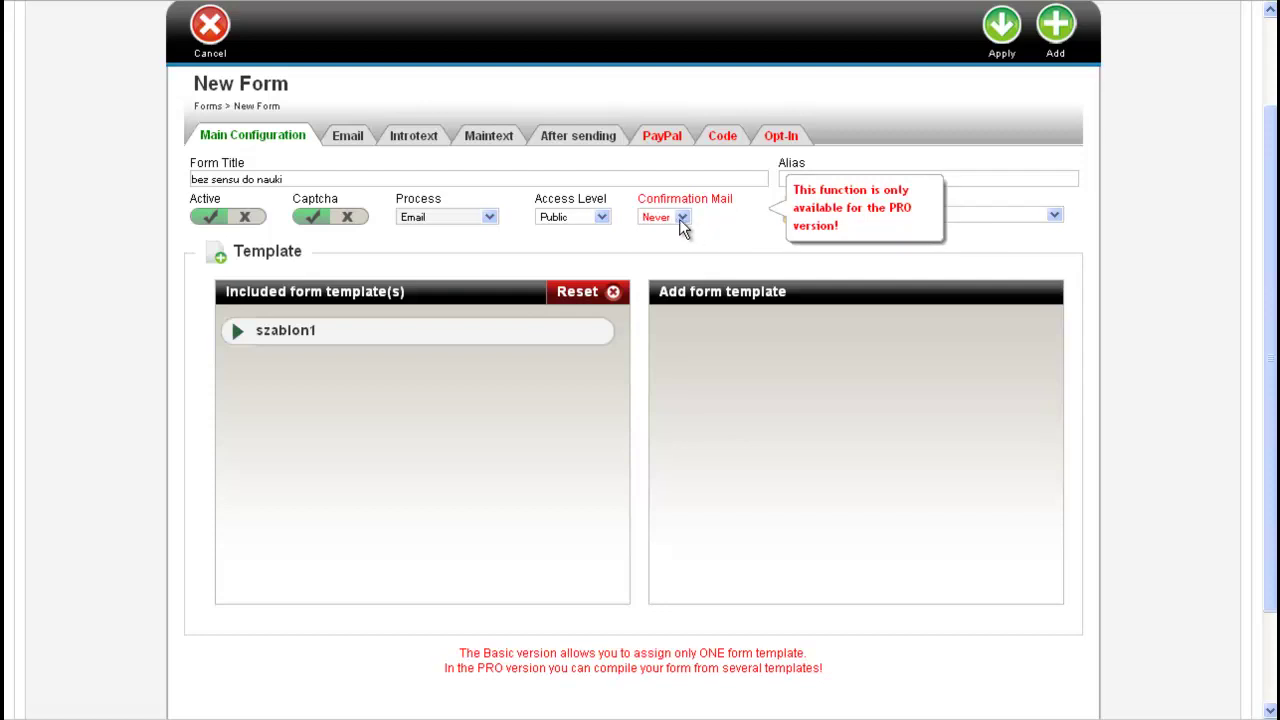
{"action": "left_click", "coordinate": [331, 141]}
{"action": "left_click", "coordinate": [218, 221]}
{"action": "left_click", "coordinate": [222, 263]}
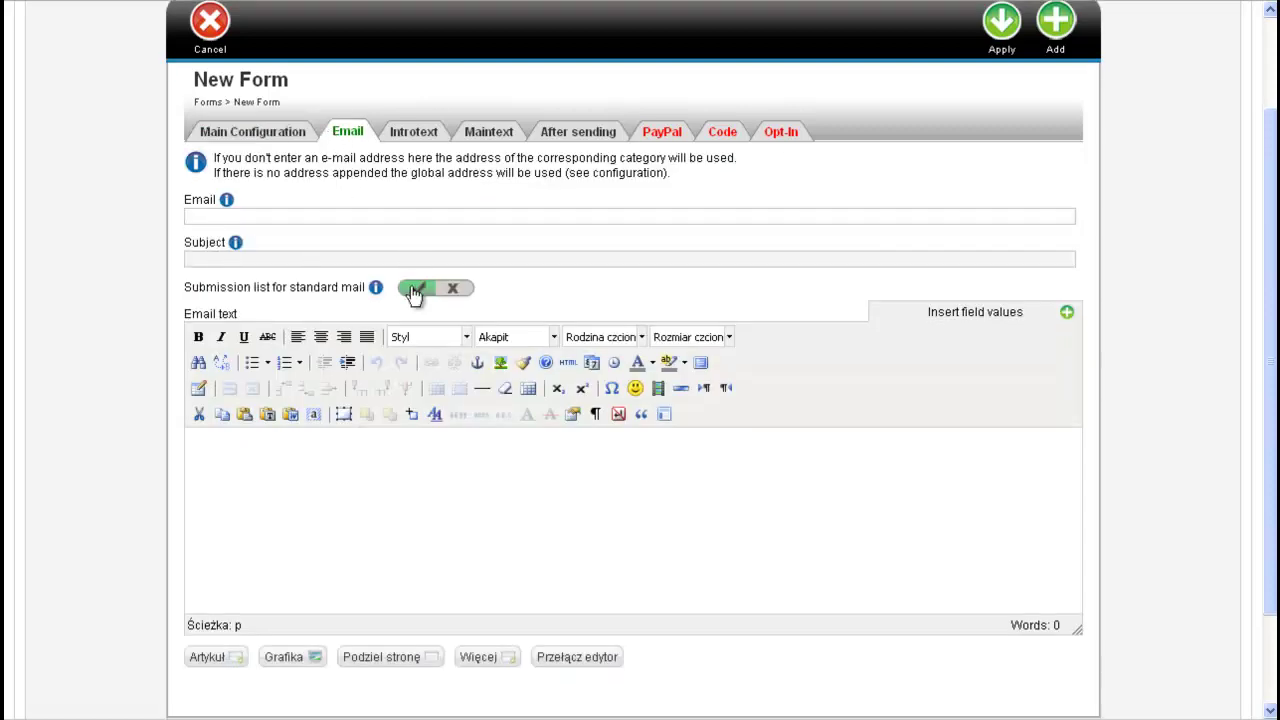
{"action": "scroll", "coordinate": [366, 360], "scroll_direction": "down", "scroll_amount": 2}
{"action": "scroll", "coordinate": [347, 375], "scroll_direction": "up", "scroll_amount": 1}
{"action": "scroll", "coordinate": [347, 371], "scroll_direction": "up", "scroll_amount": 3}
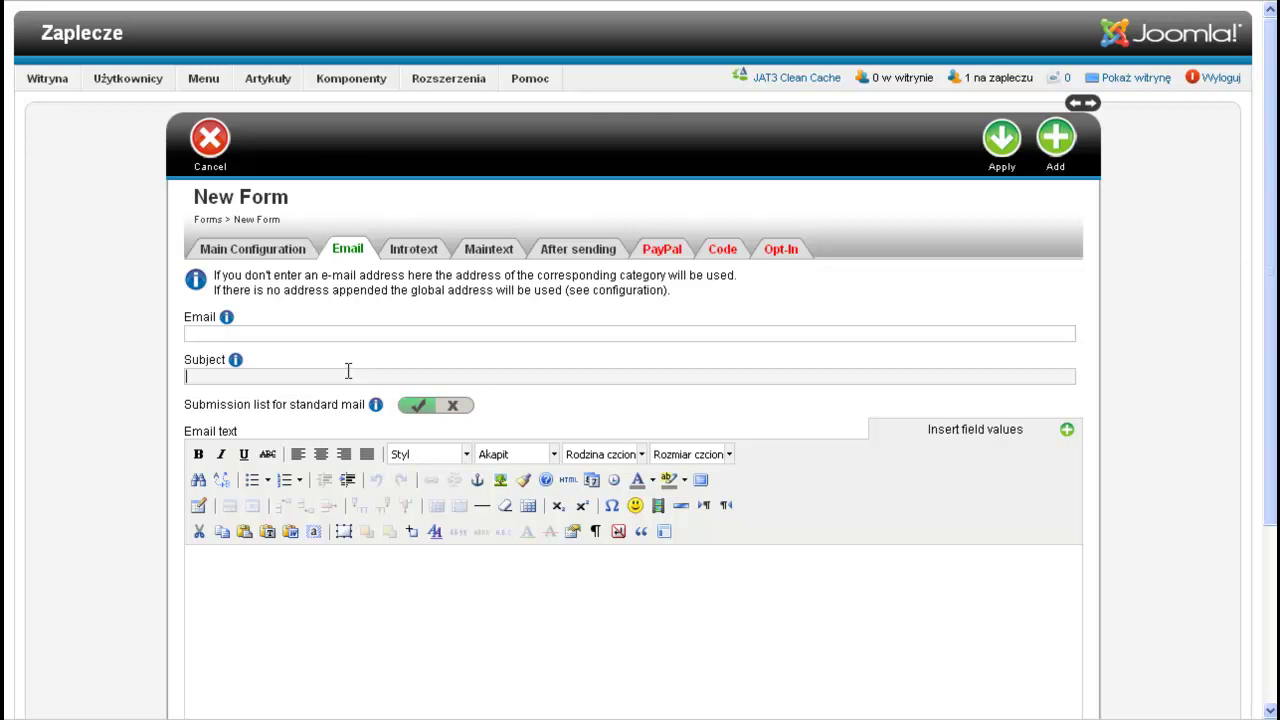
{"action": "left_click", "coordinate": [420, 255]}
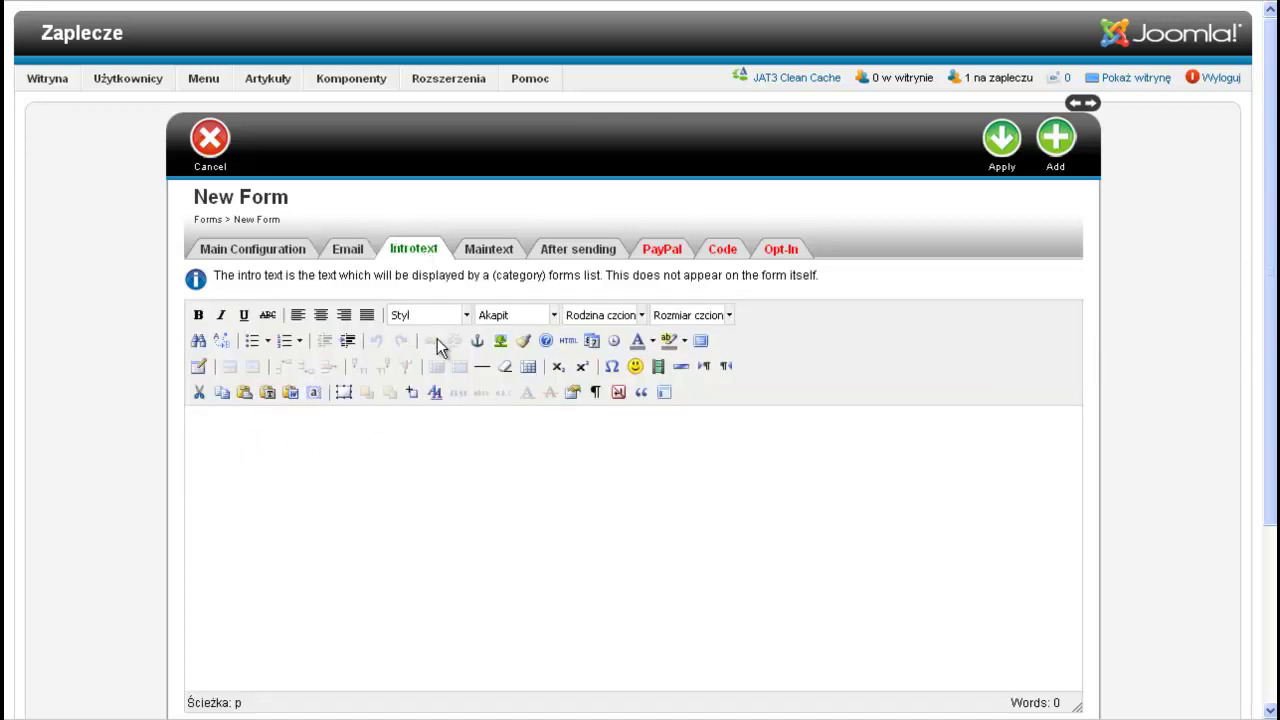
{"action": "left_click", "coordinate": [485, 256]}
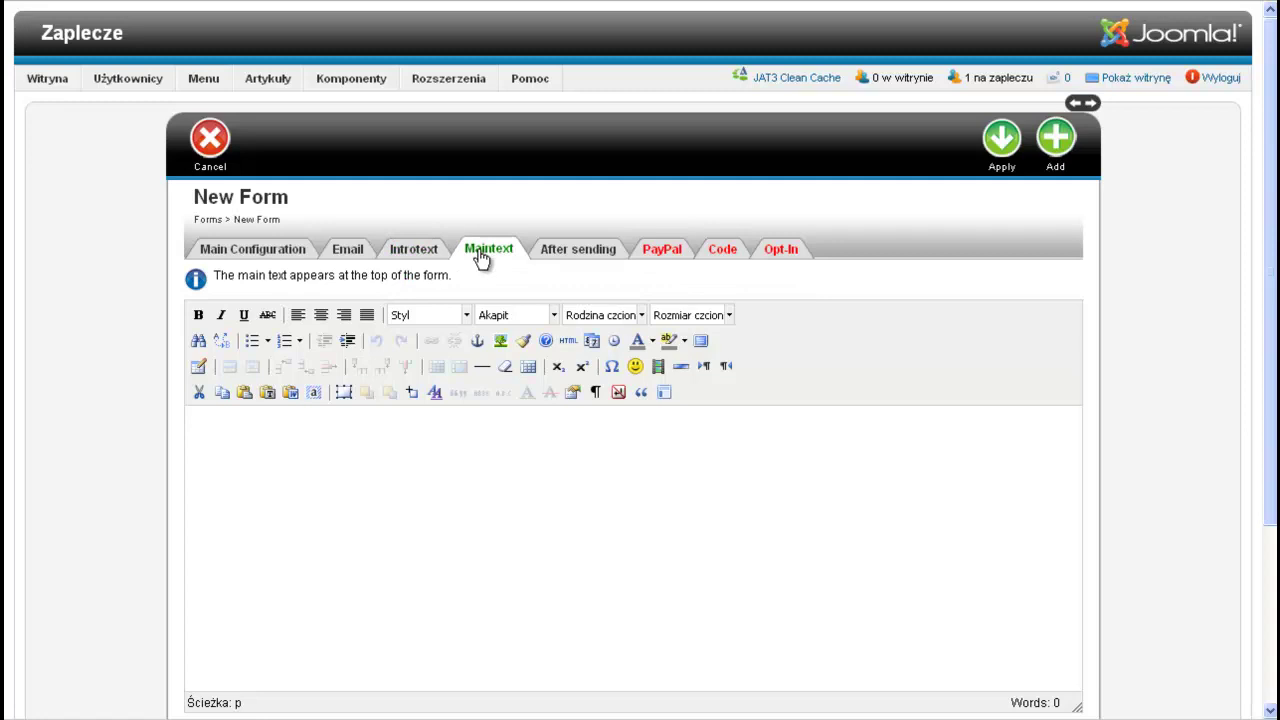
{"action": "left_click", "coordinate": [569, 258]}
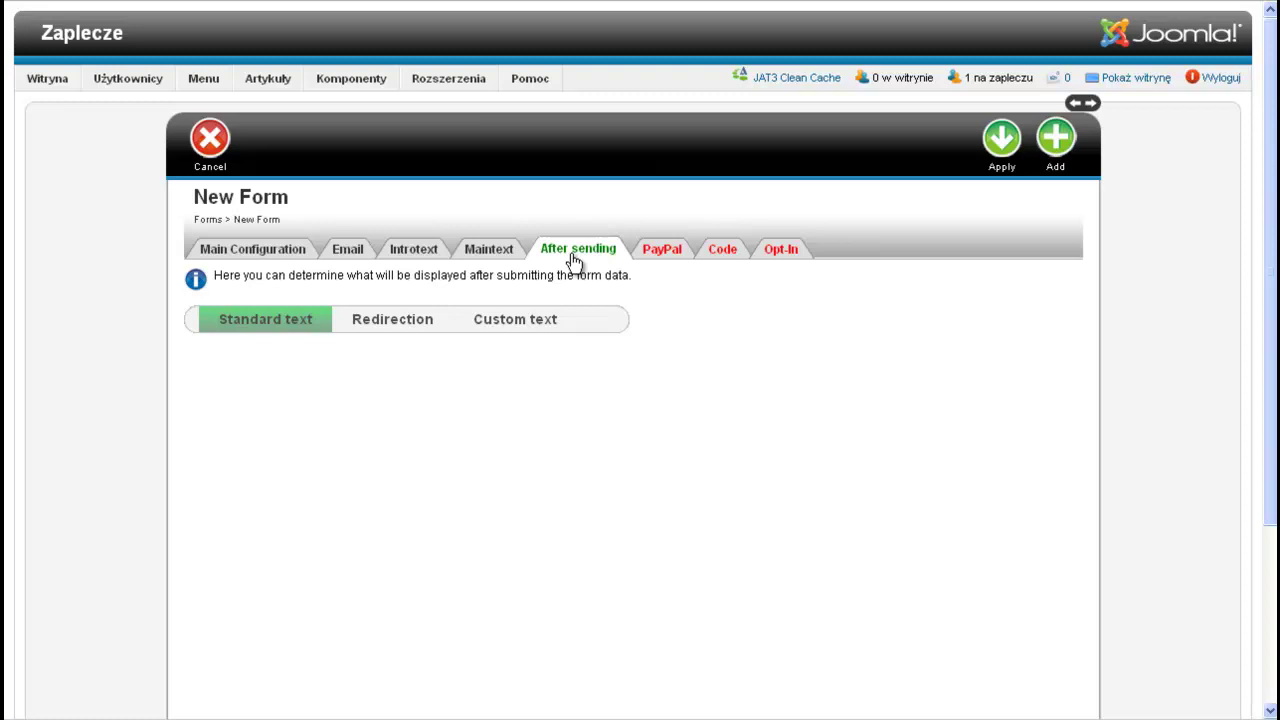
{"action": "left_click", "coordinate": [1003, 140]}
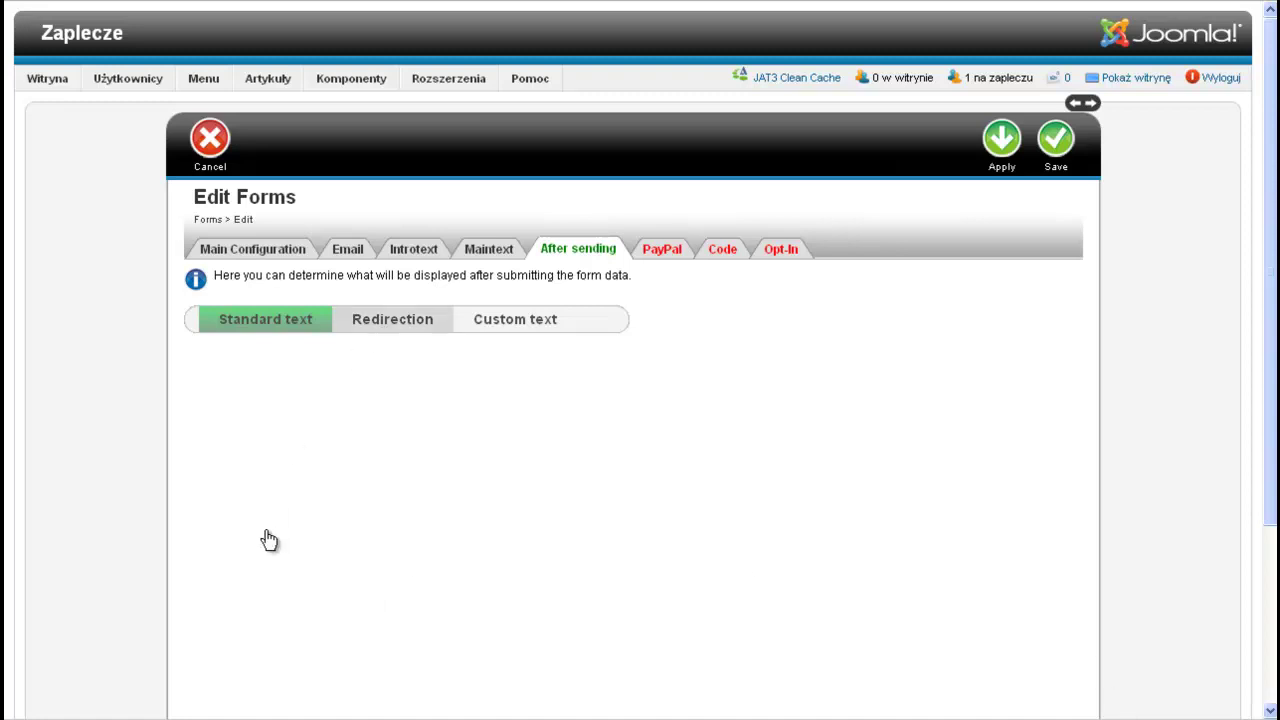
- Start a new Main Menu item and choose the proforms Form type for it
{"action": "mouse_move", "coordinate": [199, 87]}
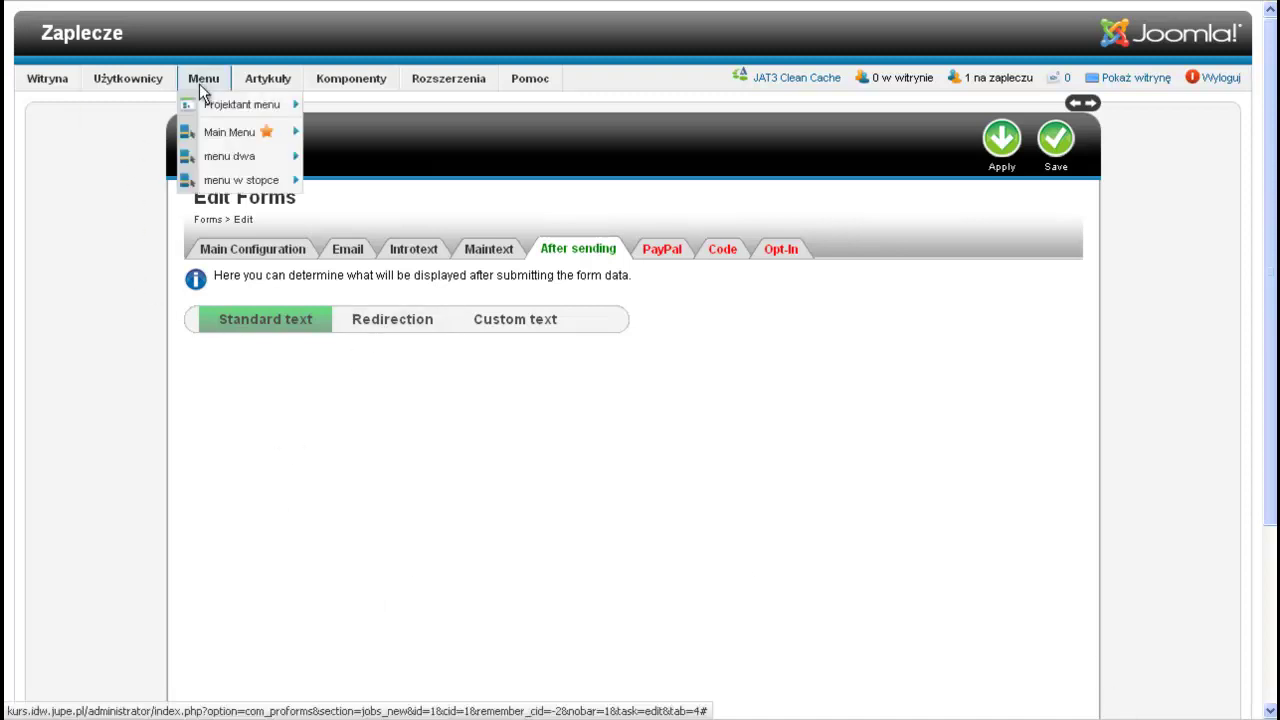
{"action": "mouse_move", "coordinate": [210, 133]}
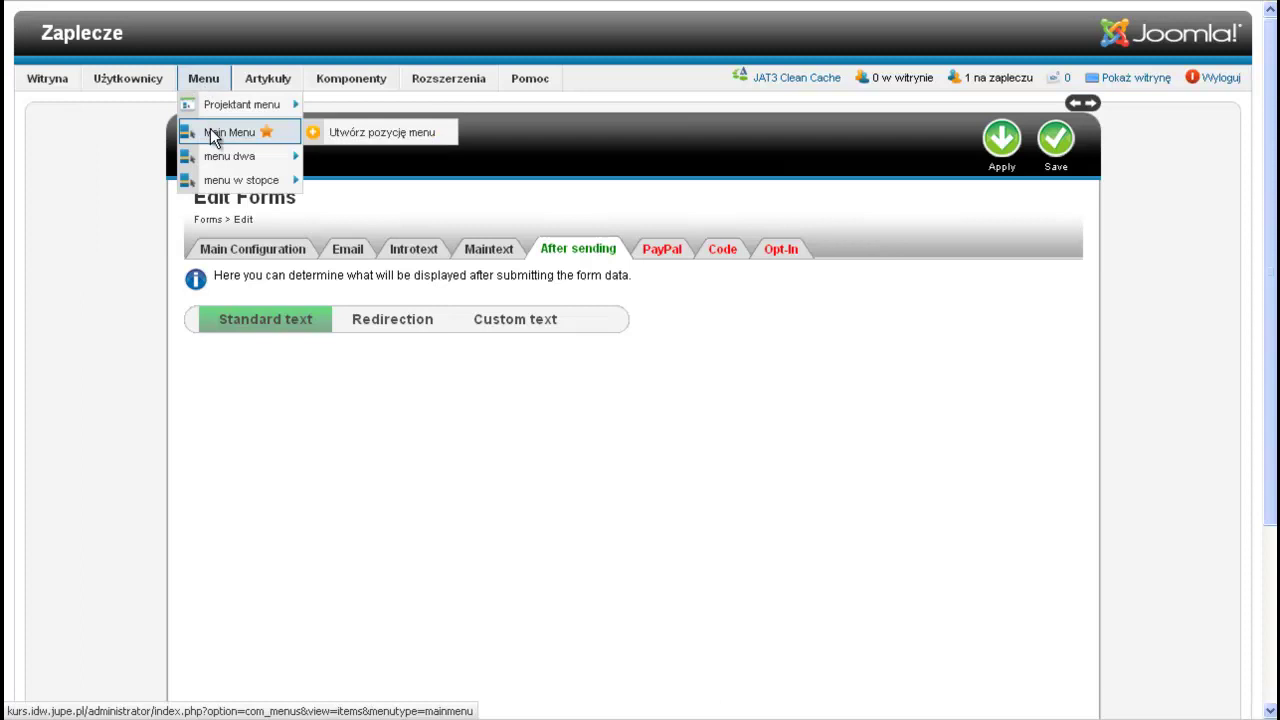
{"action": "left_click", "coordinate": [357, 134]}
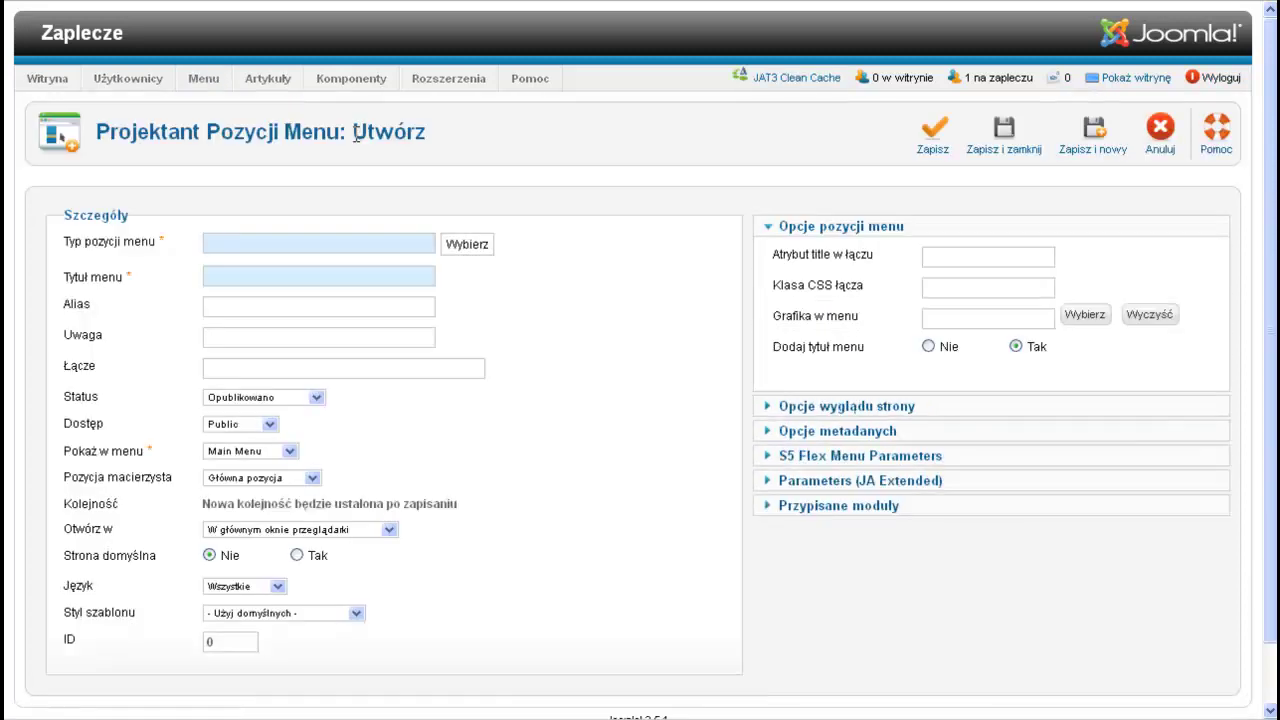
{"action": "left_click", "coordinate": [460, 244]}
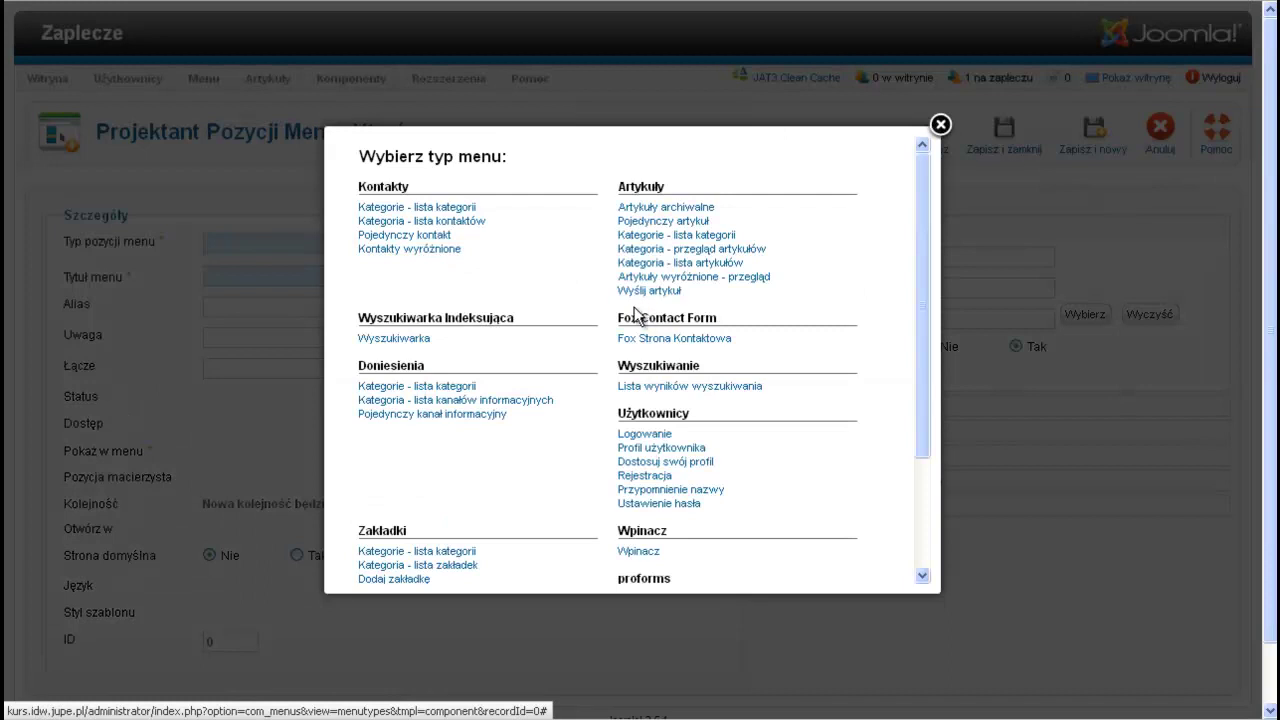
{"action": "scroll", "coordinate": [532, 310], "scroll_direction": "down", "scroll_amount": 3}
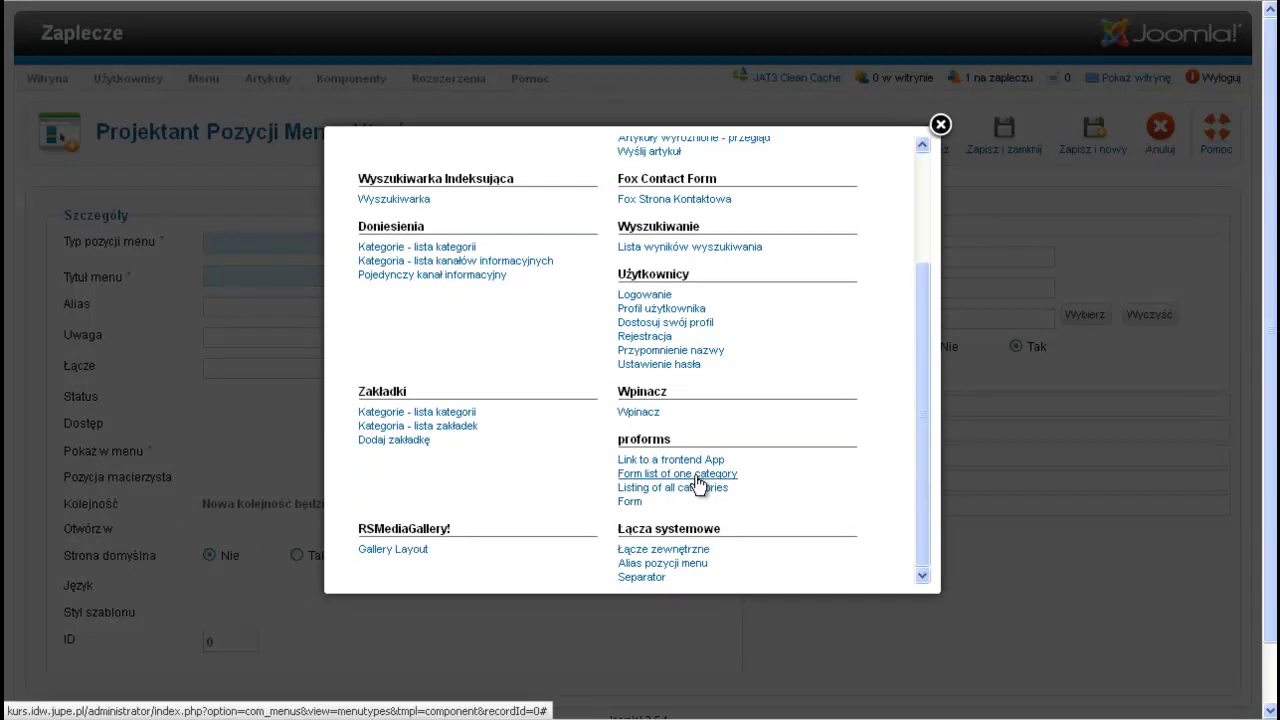
{"action": "left_click", "coordinate": [631, 500]}
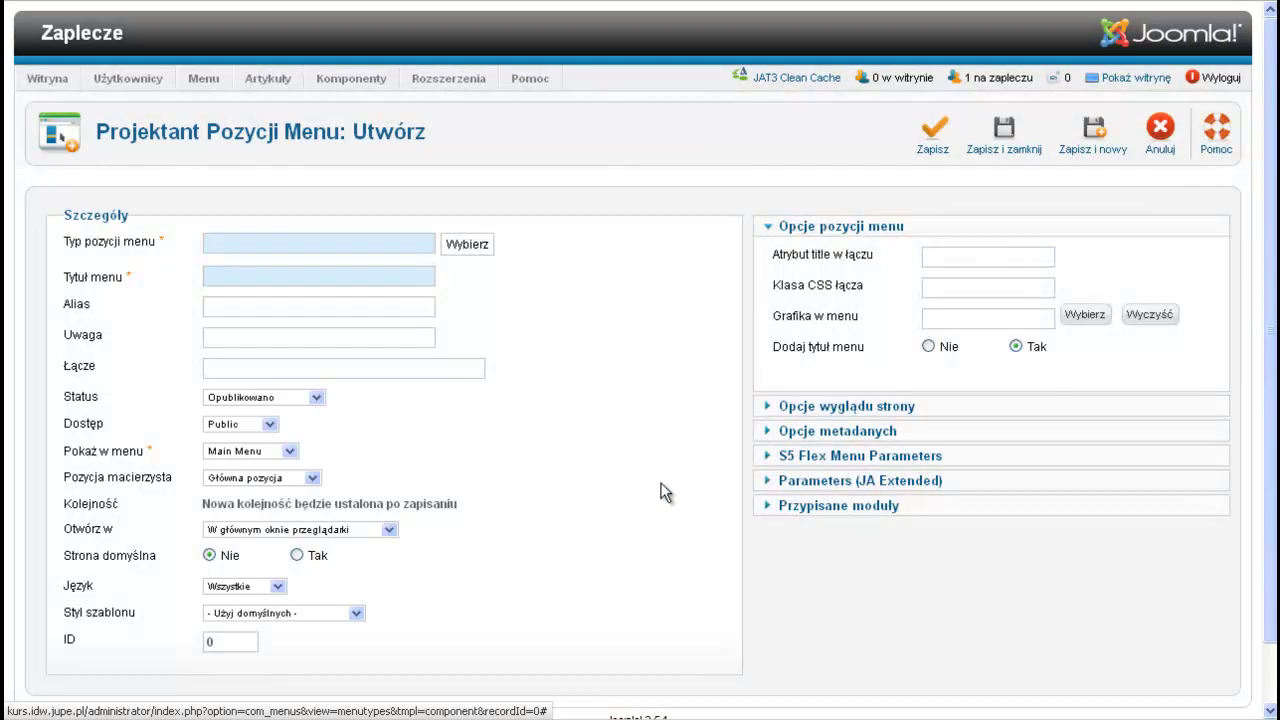
- Link the menu item to the form bez sensu do nauki, title it "pierwszy formularz", then save and close it
{"action": "left_click", "coordinate": [979, 252]}
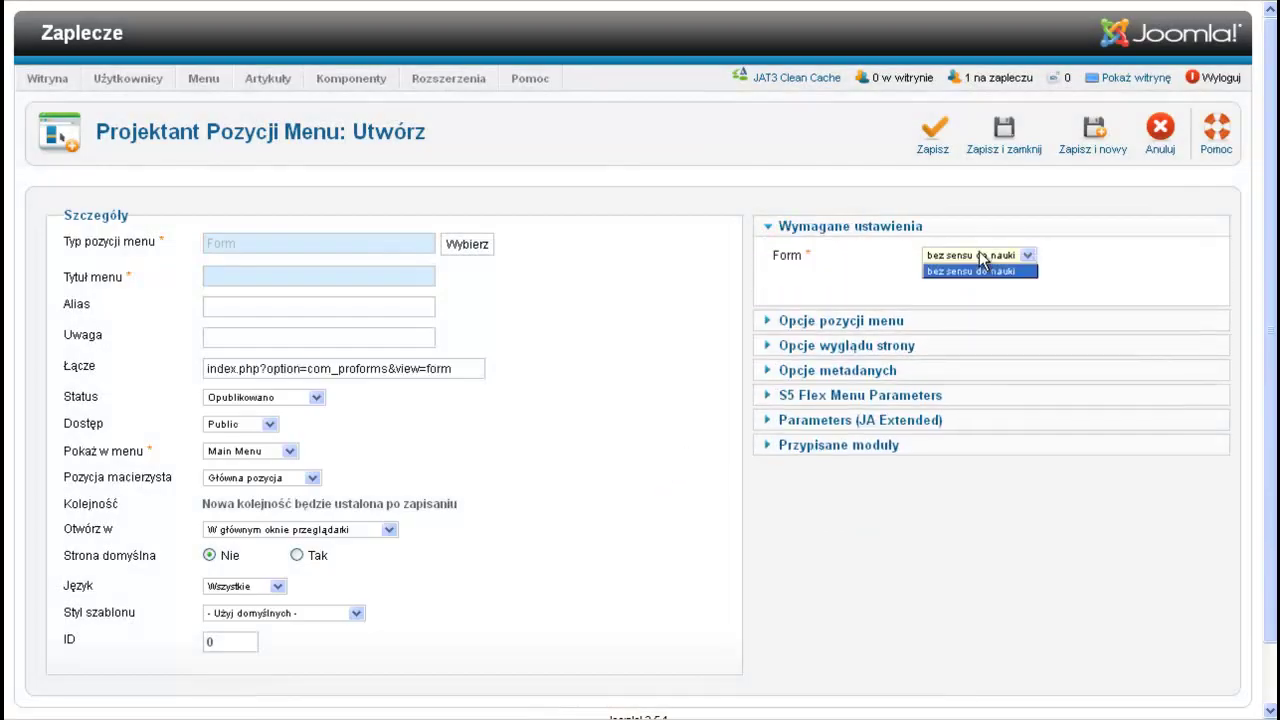
{"action": "left_click", "coordinate": [979, 252]}
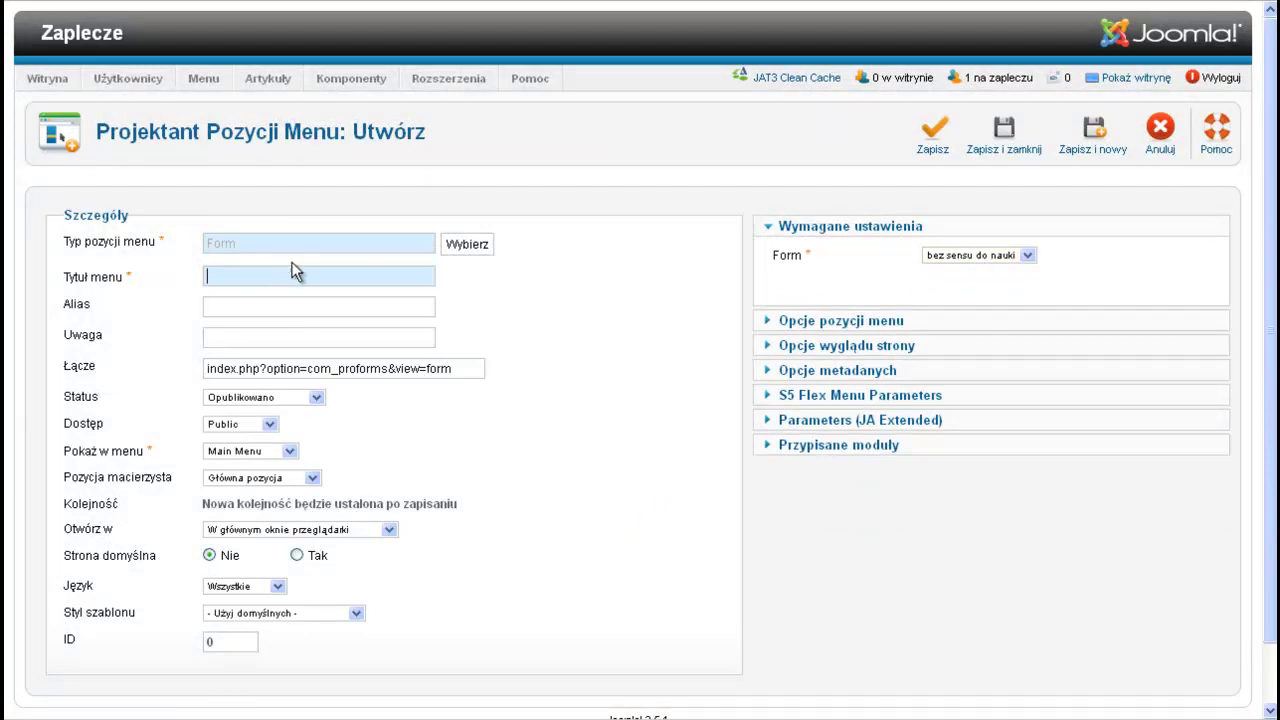
{"action": "type", "text": "p"}
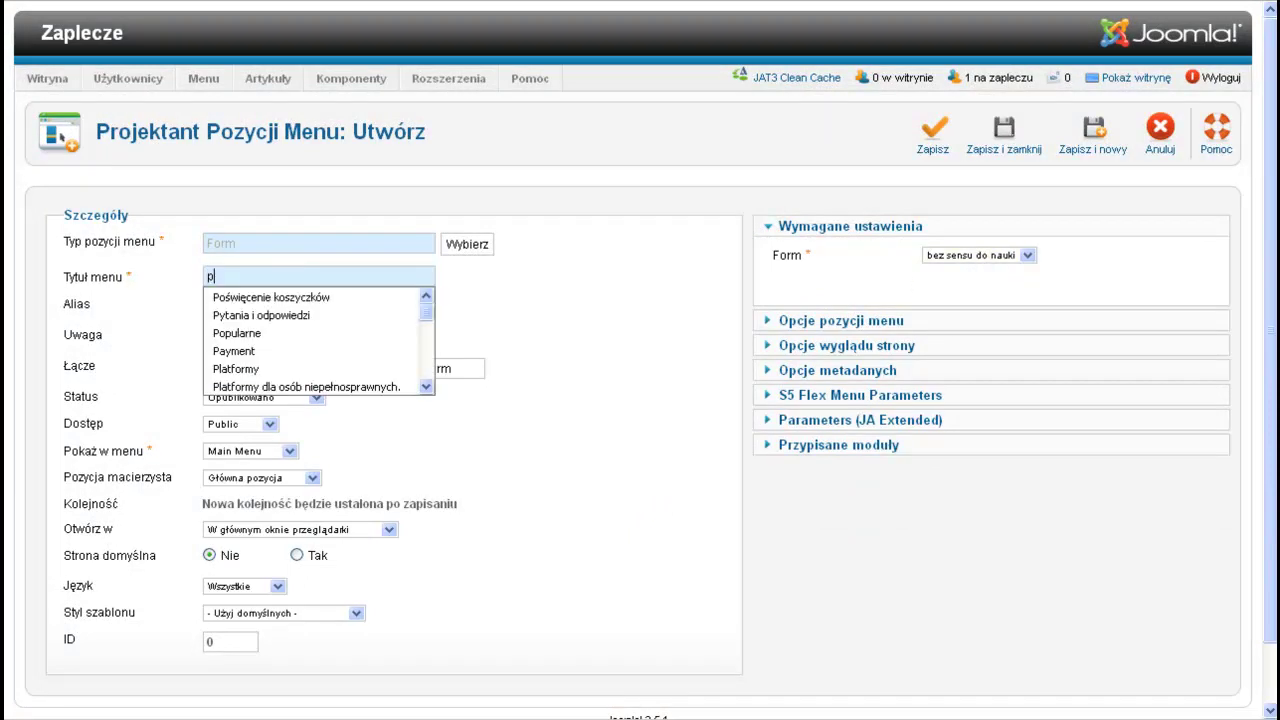
{"action": "type", "text": "ierwszy formularz"}
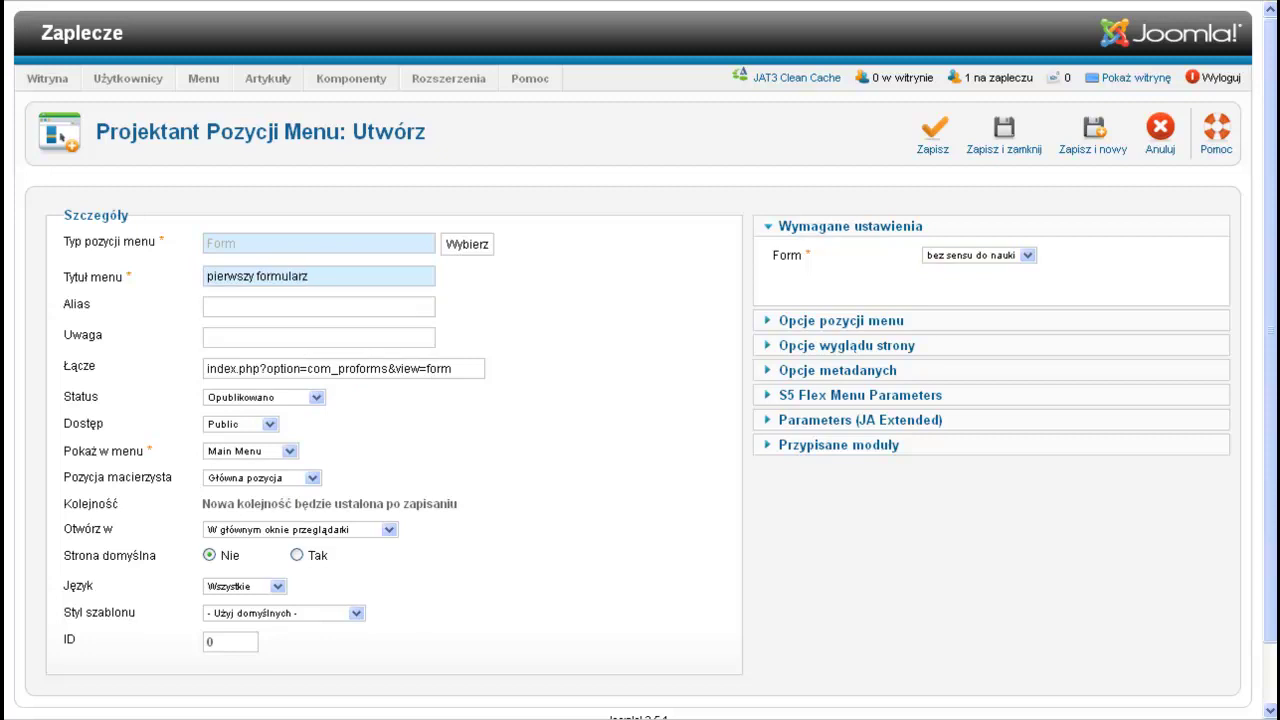
{"action": "left_click", "coordinate": [1008, 140]}
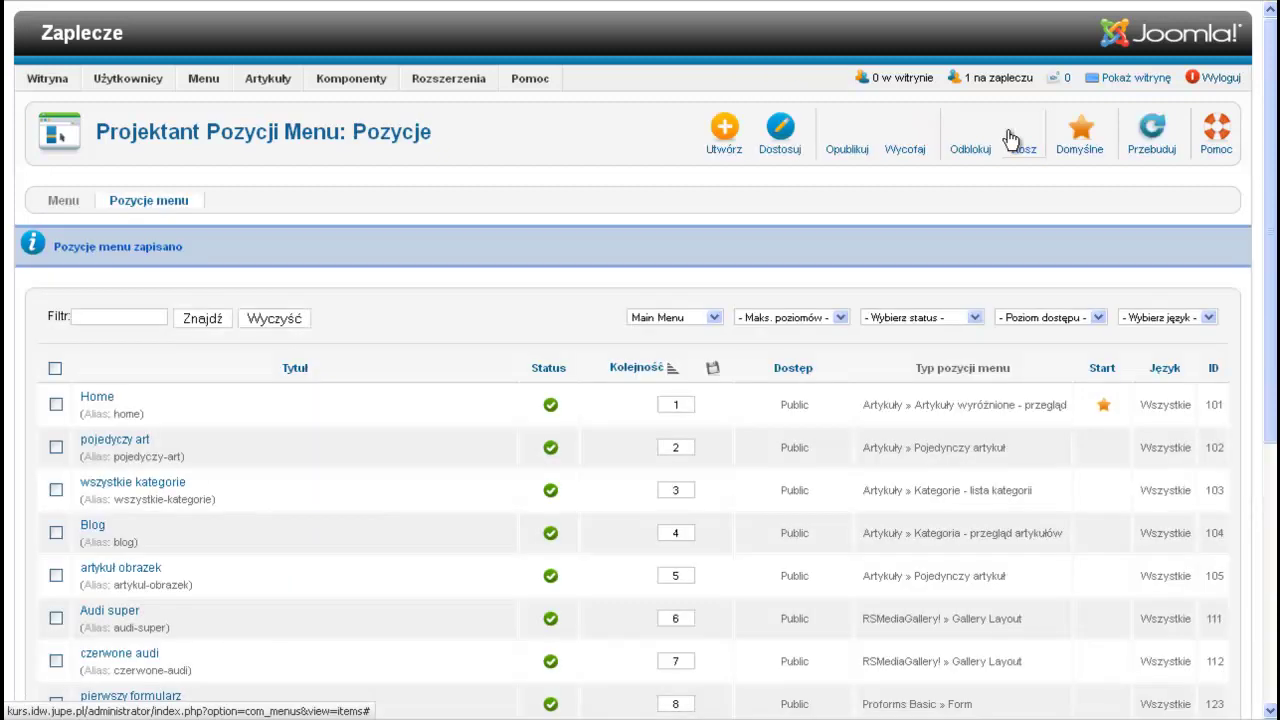
- Open the site's front end and examine the fields and captcha on the pierwszy formularz page
{"action": "left_click", "coordinate": [1135, 80]}
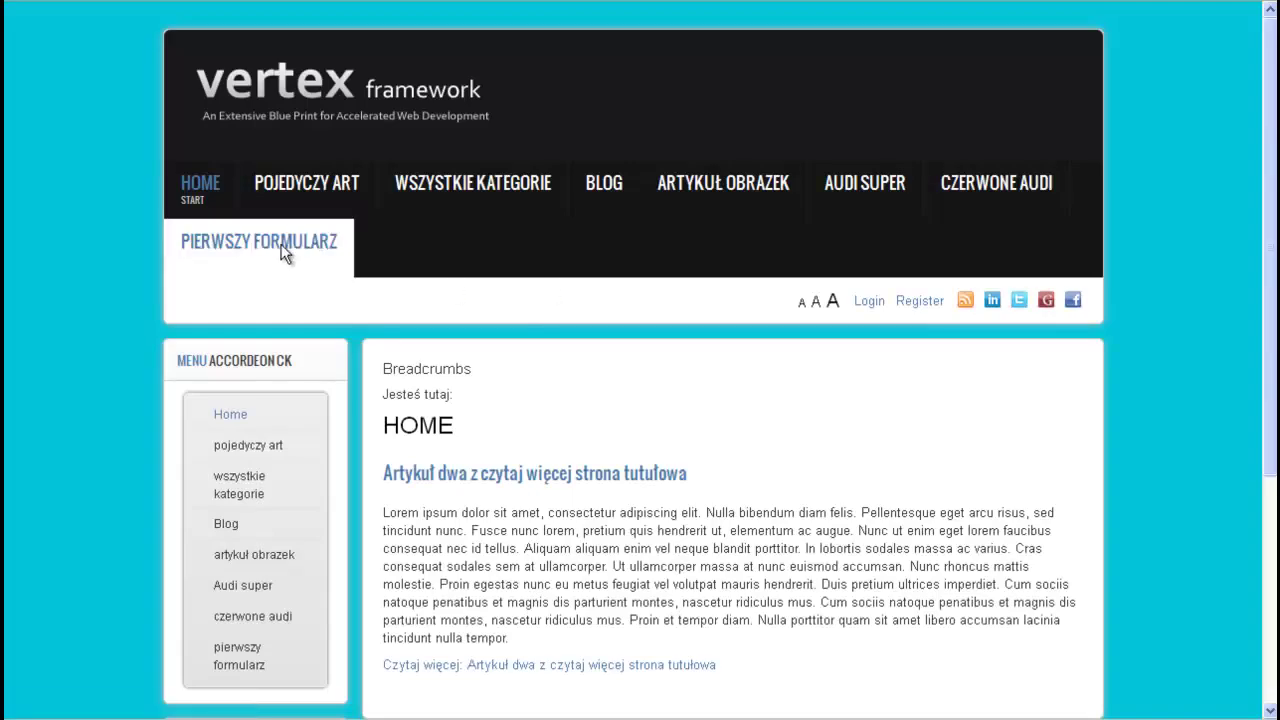
{"action": "left_click", "coordinate": [284, 250]}
{"action": "scroll", "coordinate": [634, 358], "scroll_direction": "down", "scroll_amount": 3}
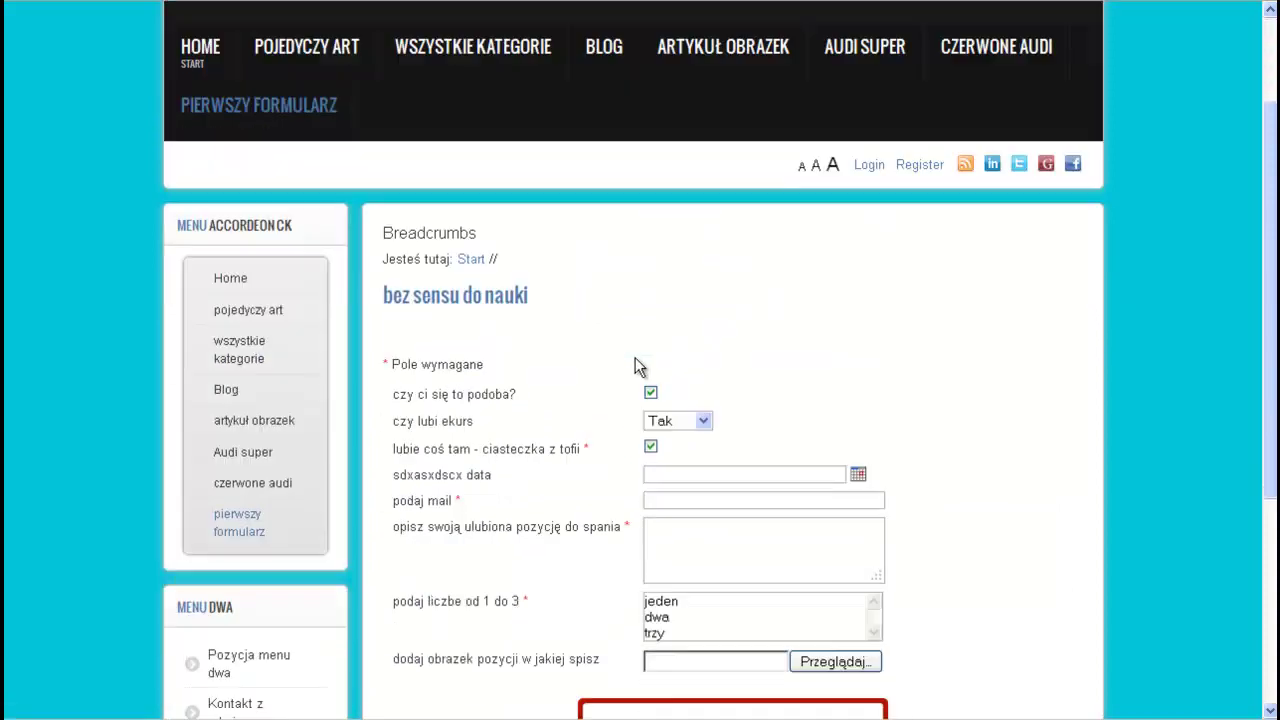
{"action": "scroll", "coordinate": [635, 358], "scroll_direction": "down", "scroll_amount": 3}
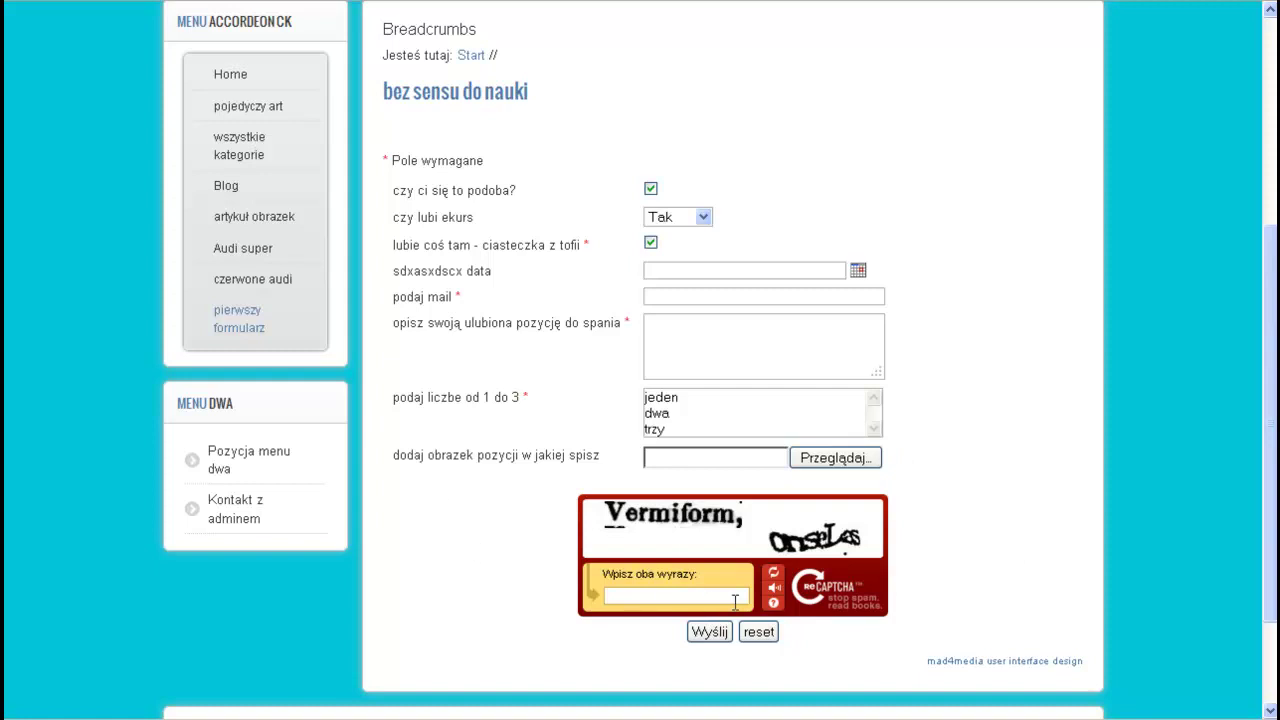
{"action": "scroll", "coordinate": [548, 316], "scroll_direction": "up", "scroll_amount": 2}
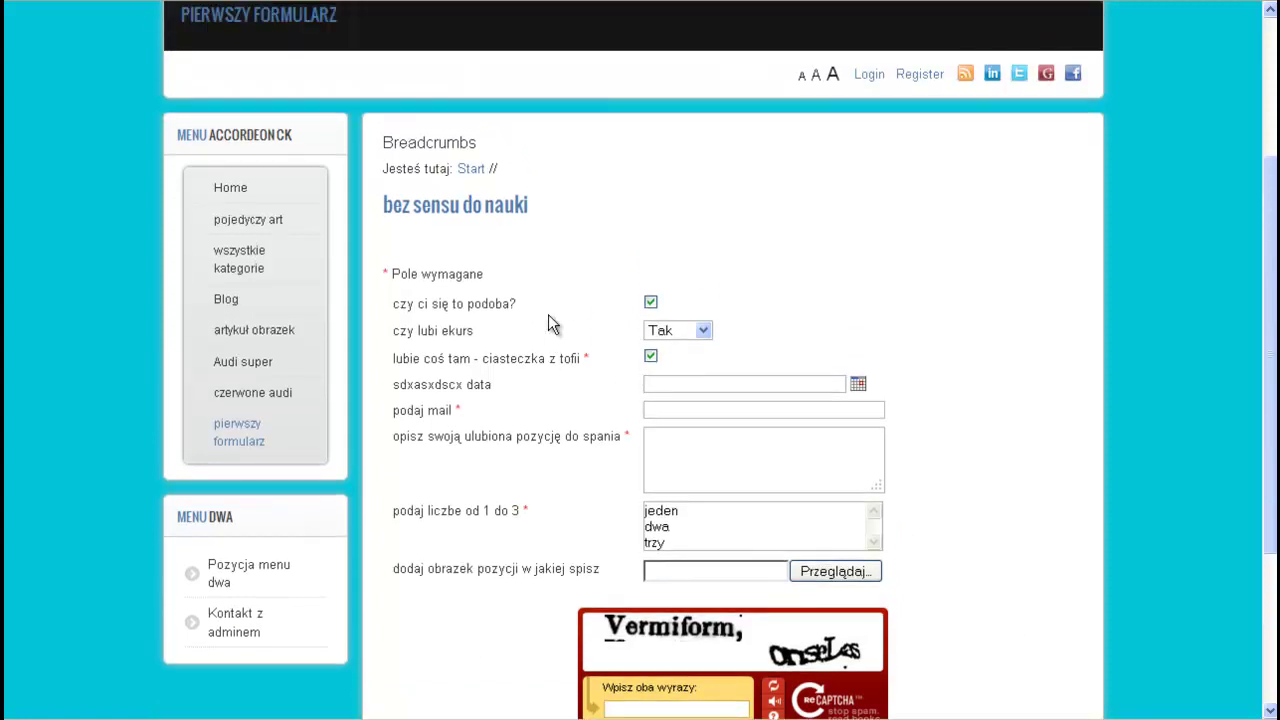
{"action": "scroll", "coordinate": [548, 316], "scroll_direction": "down", "scroll_amount": 2}
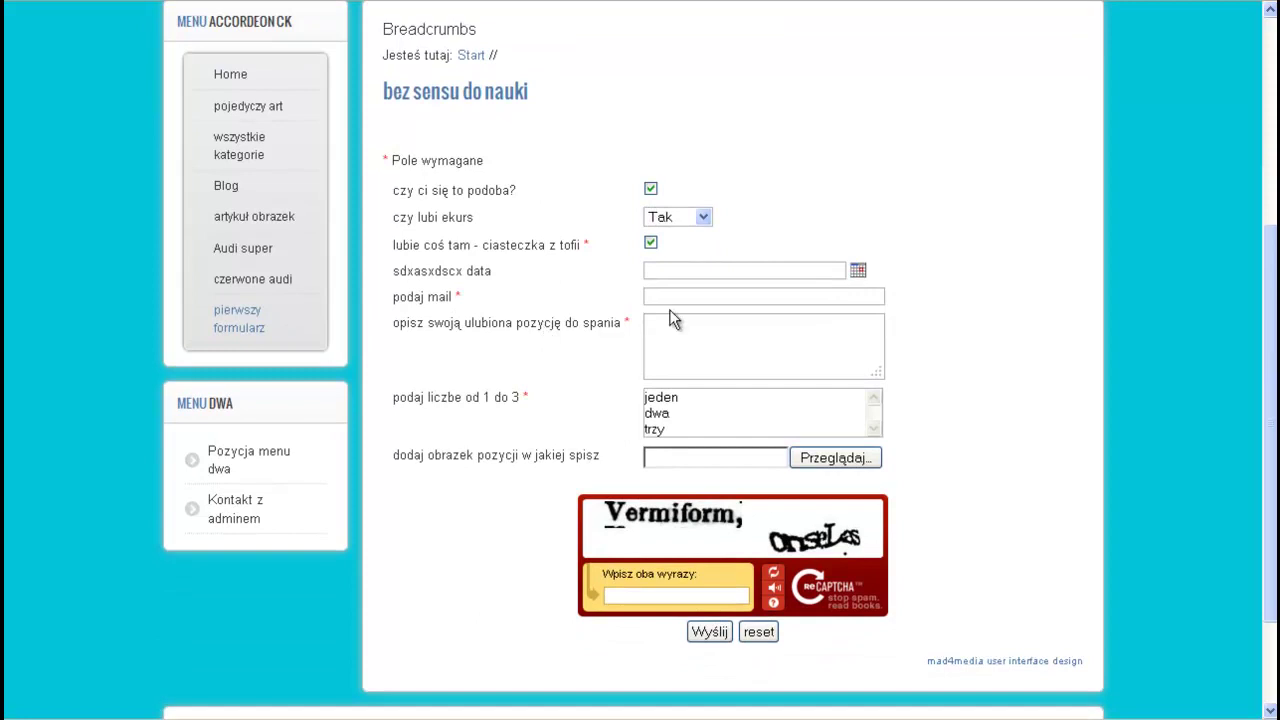
- Set the sdxasxdscx data field of the published form to 2012-07-08 with its calendar
{"action": "left_click", "coordinate": [857, 271]}
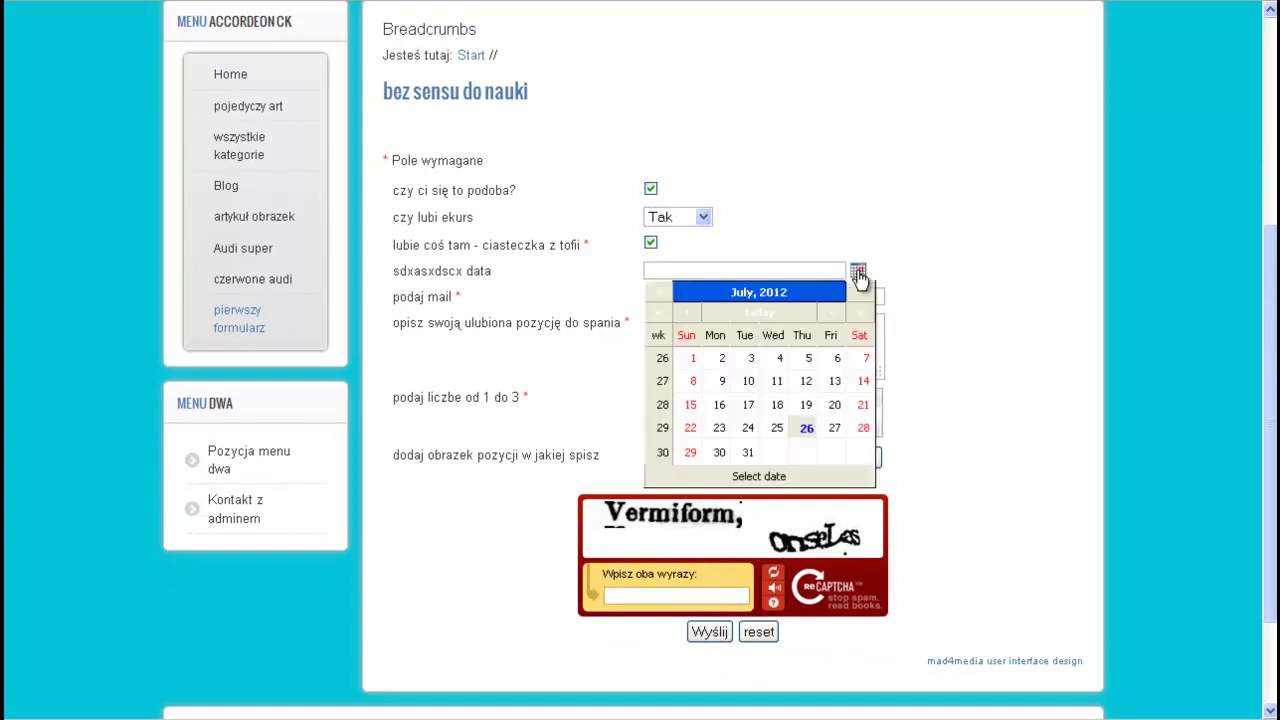
{"action": "left_click", "coordinate": [692, 380]}
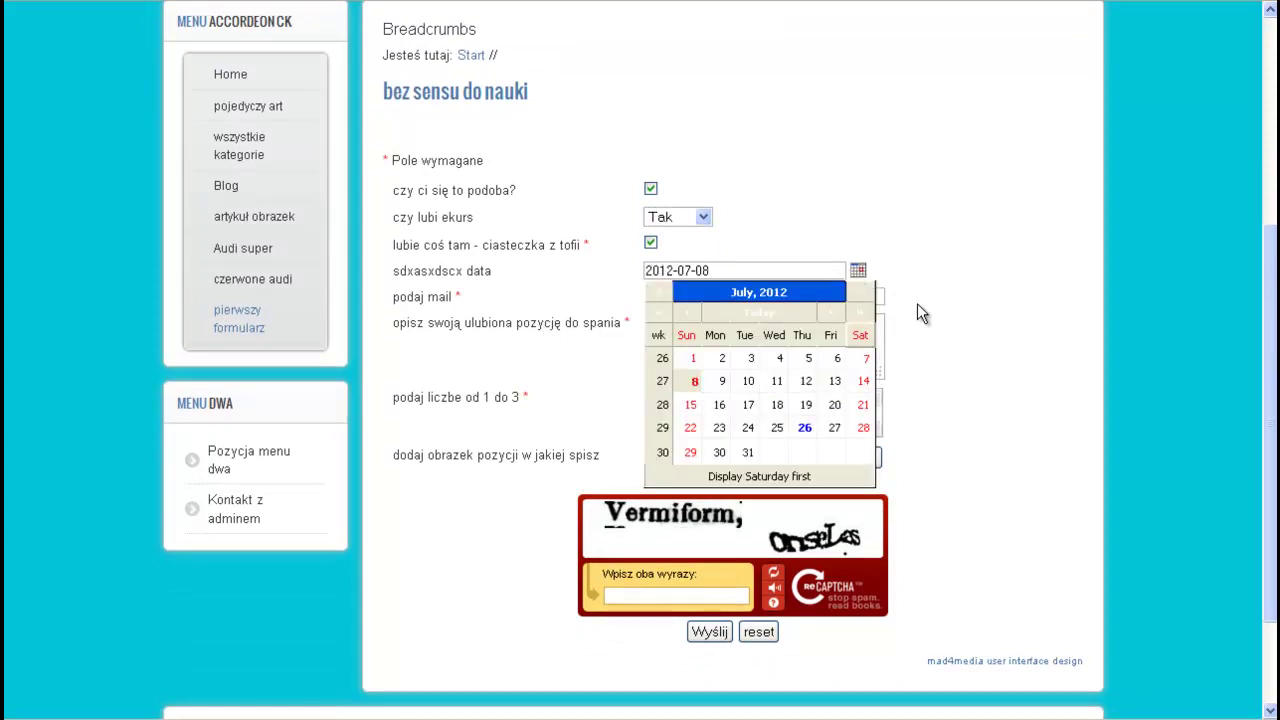
{"action": "left_click", "coordinate": [1007, 280]}
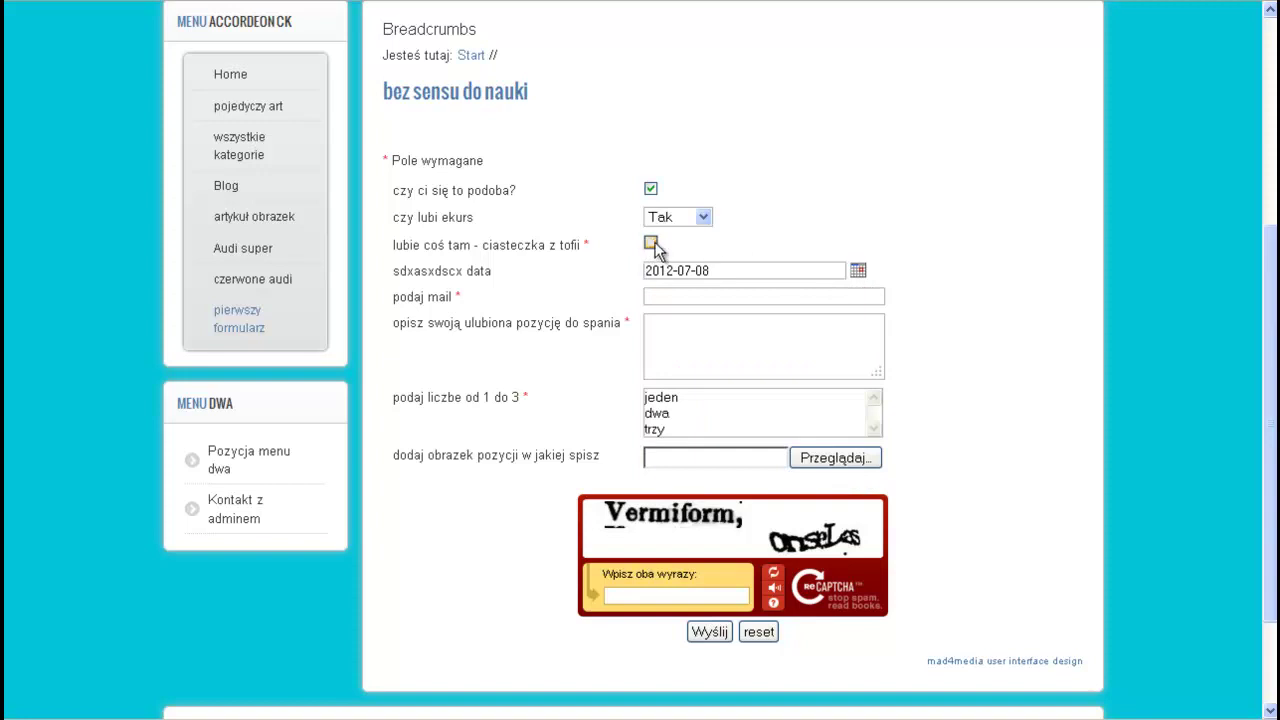
- Try out the form's czy lubi ekurs choices and its mail, description and image file fields without filling them in
{"action": "left_click", "coordinate": [690, 218]}
{"action": "left_click", "coordinate": [690, 232]}
{"action": "left_click", "coordinate": [684, 327]}
{"action": "left_click", "coordinate": [681, 296]}
{"action": "left_click", "coordinate": [678, 356]}
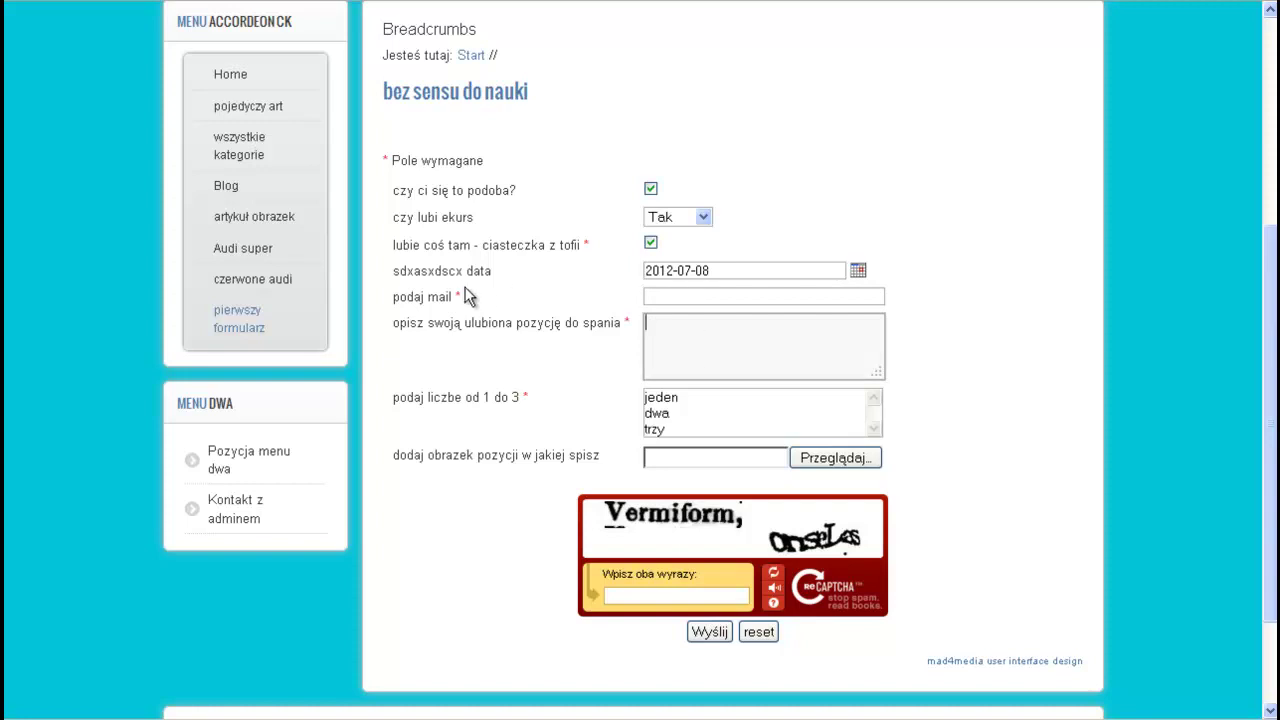
{"action": "left_click", "coordinate": [658, 457]}
{"action": "left_click", "coordinate": [516, 314]}
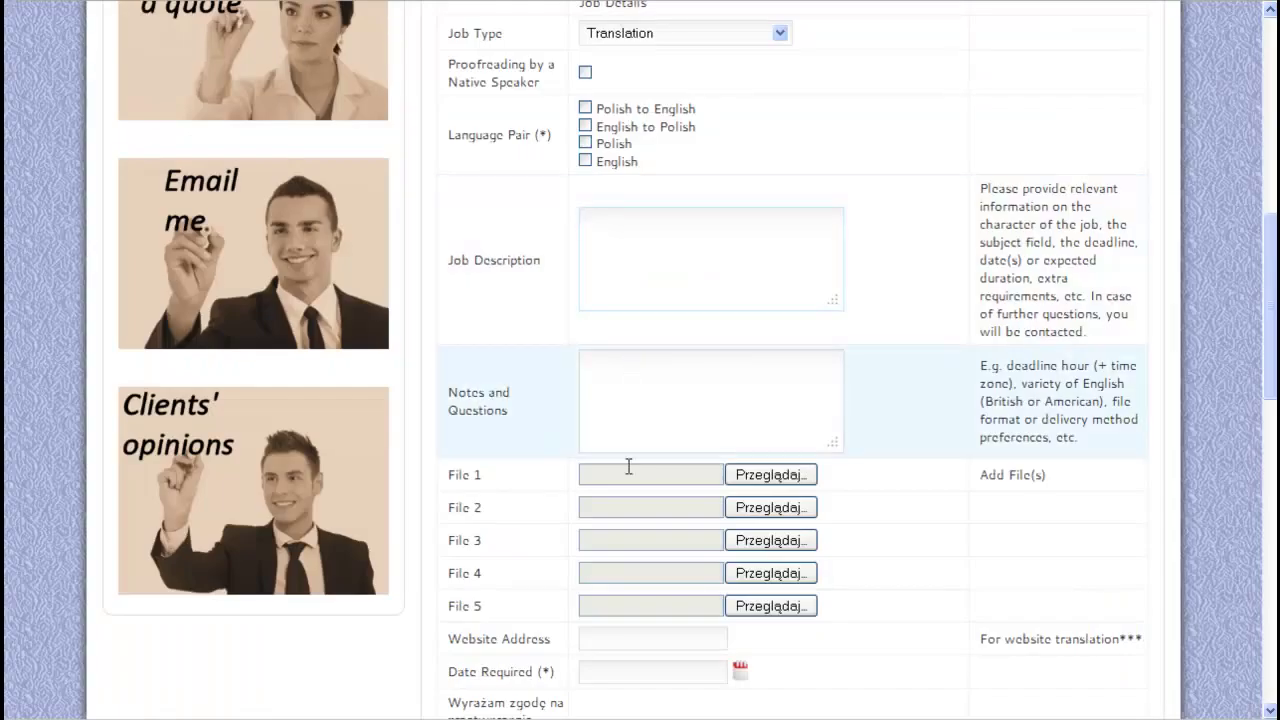
- Examine the Free Quote Form on the translation services site, from the job details to the file upload fields
{"action": "scroll", "coordinate": [623, 475], "scroll_direction": "down", "scroll_amount": 5}
{"action": "scroll", "coordinate": [623, 475], "scroll_direction": "up", "scroll_amount": 9}
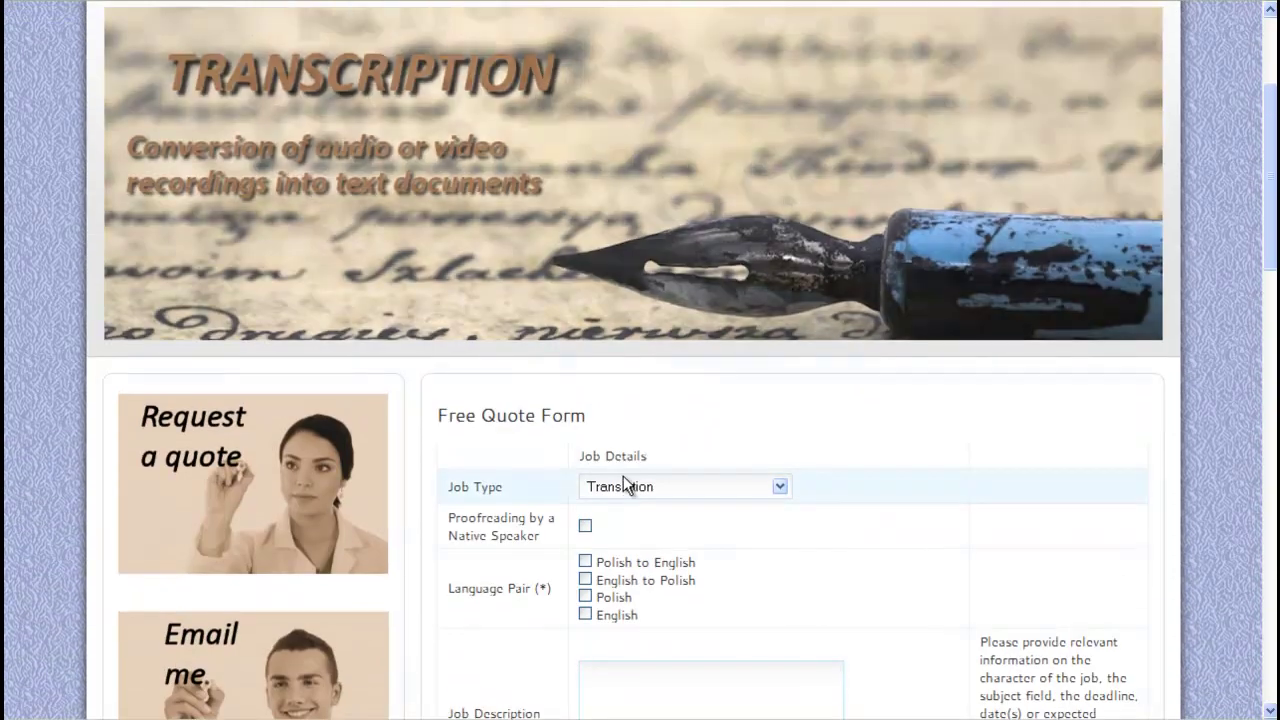
{"action": "scroll", "coordinate": [623, 475], "scroll_direction": "down", "scroll_amount": 9}
{"action": "scroll", "coordinate": [620, 484], "scroll_direction": "up", "scroll_amount": 10}
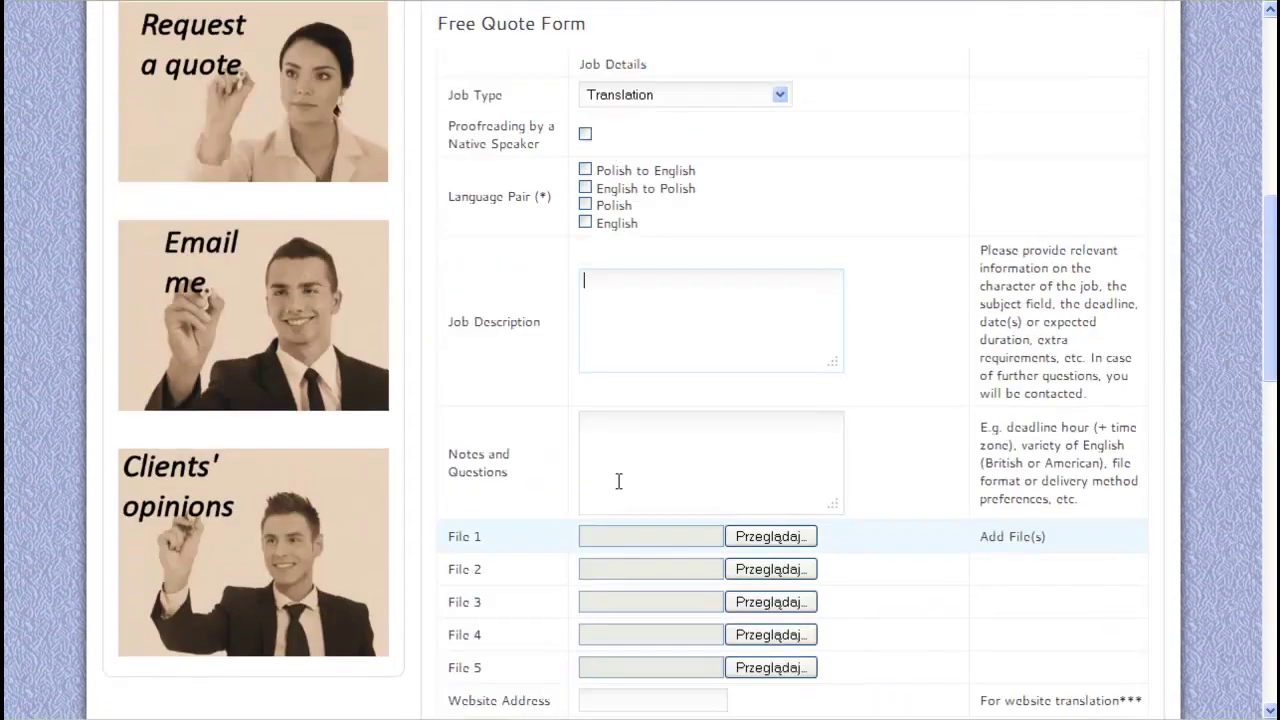
{"action": "scroll", "coordinate": [621, 487], "scroll_direction": "down", "scroll_amount": 5}
{"action": "left_click", "coordinate": [617, 477]}
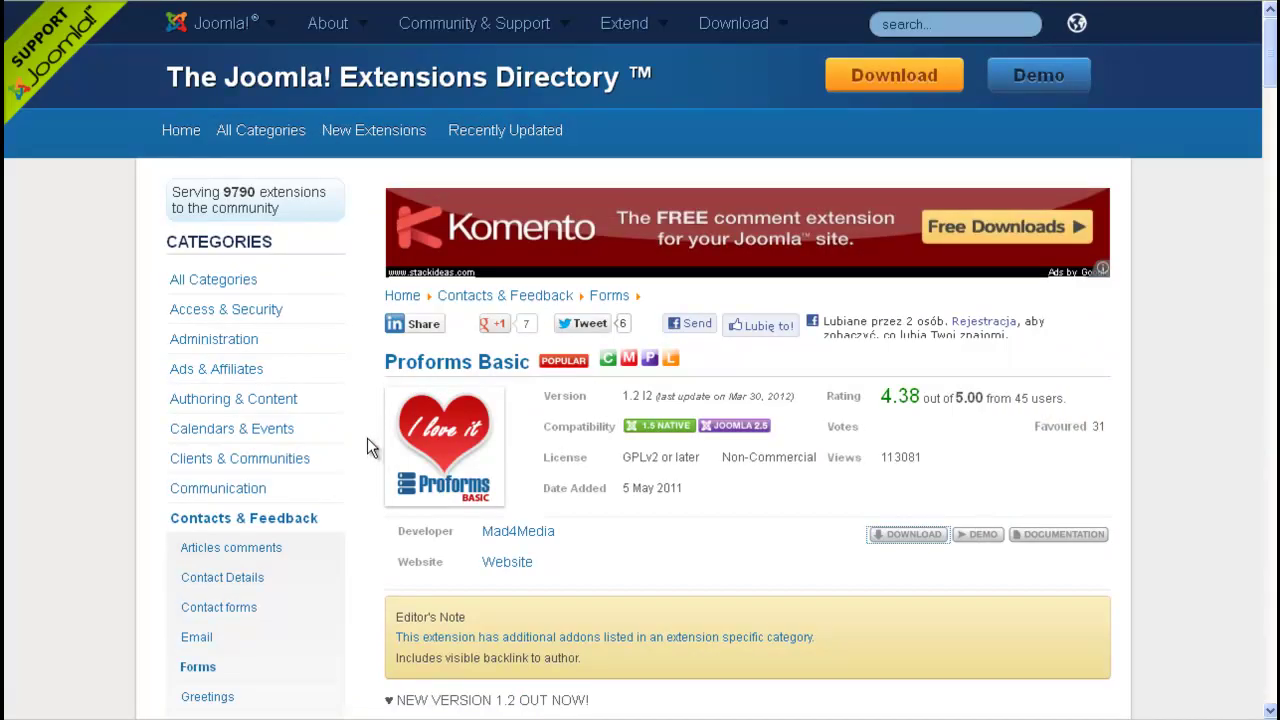
- Select Translation Proofreading** as the Job Type in the translation site's Free Quote Form
{"action": "scroll", "coordinate": [367, 438], "scroll_direction": "down", "scroll_amount": 3}
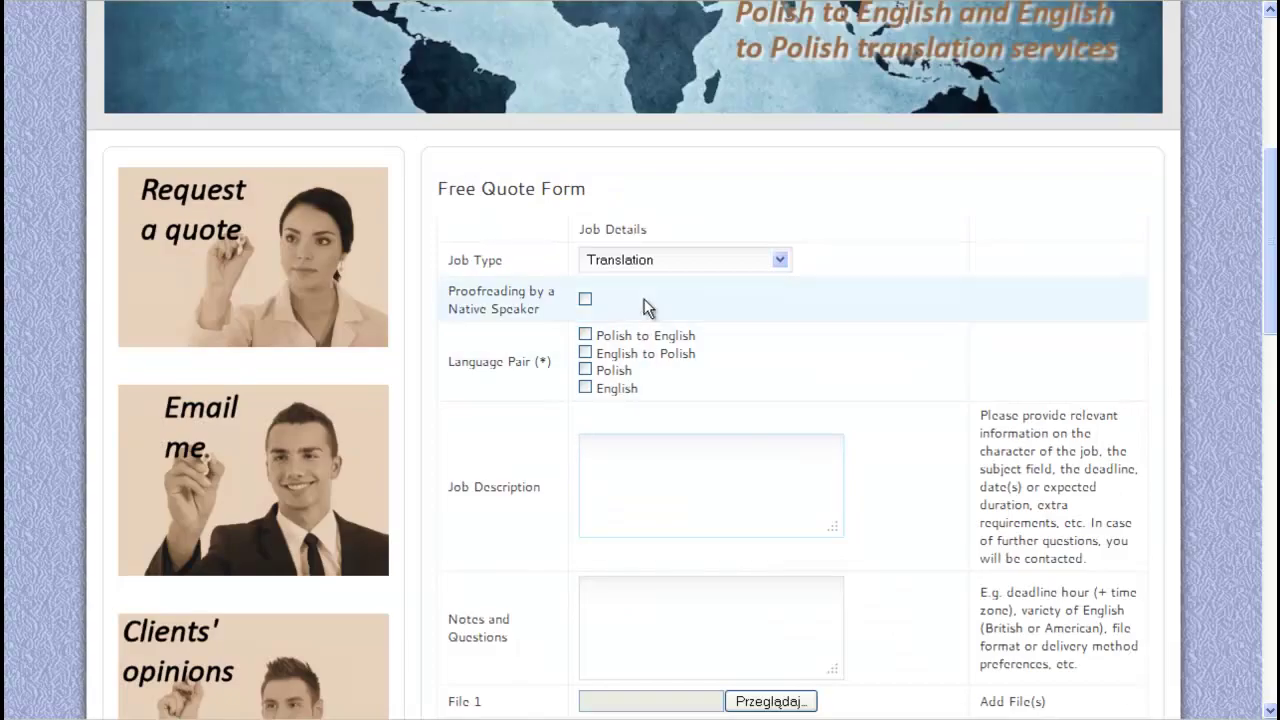
{"action": "left_click", "coordinate": [643, 262]}
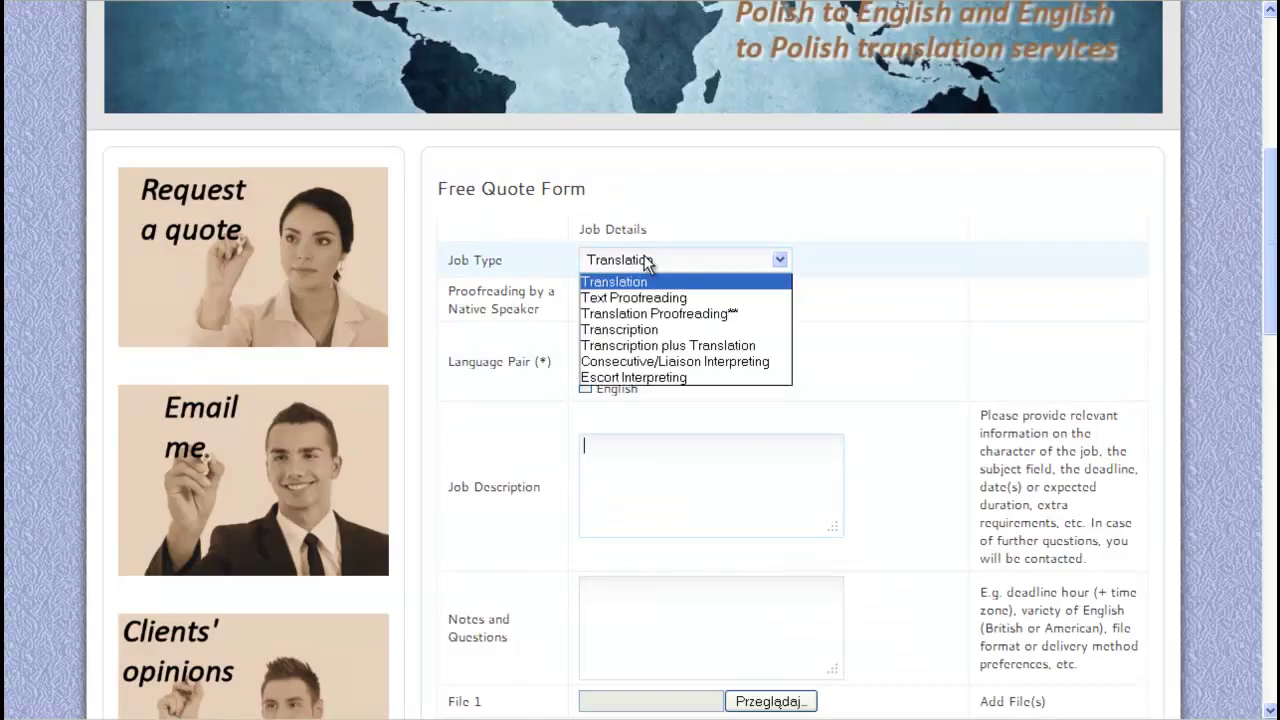
{"action": "left_click", "coordinate": [640, 314]}
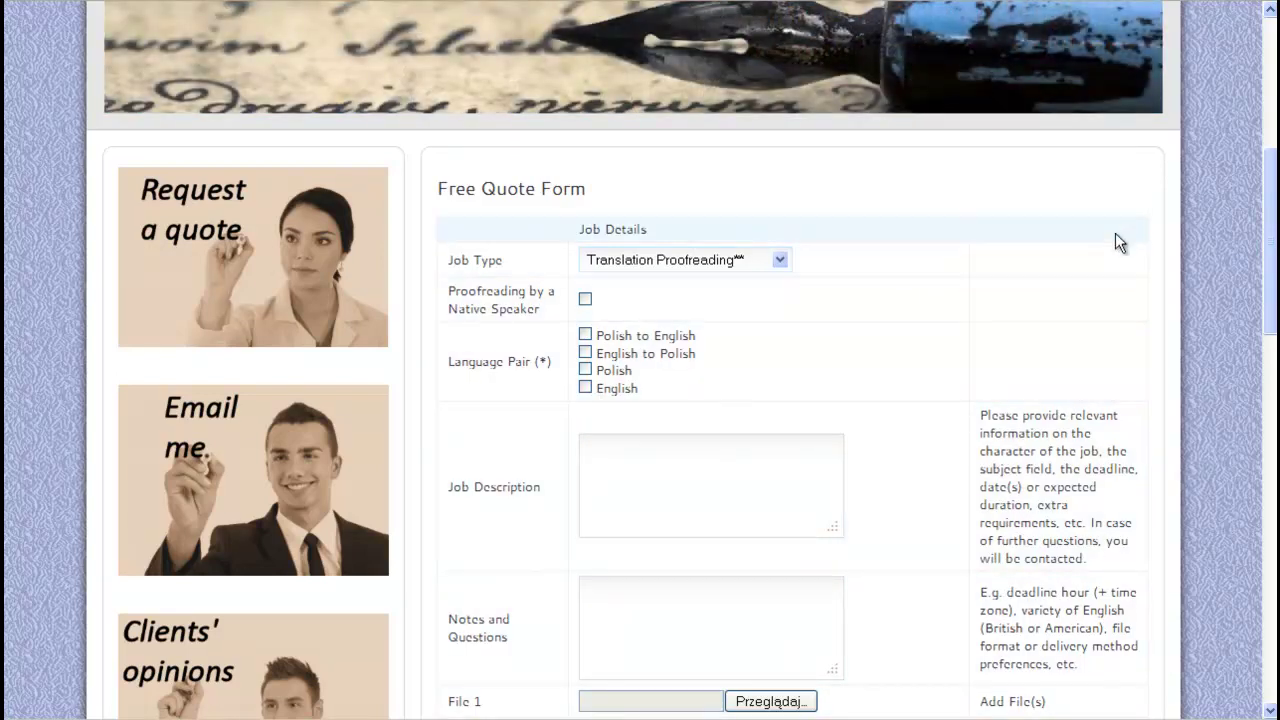
- Open the Forms category from the Proforms Basic page in the Joomla! Extensions Directory and browse its form extensions
{"action": "scroll", "coordinate": [1162, 245], "scroll_direction": "down", "scroll_amount": 3}
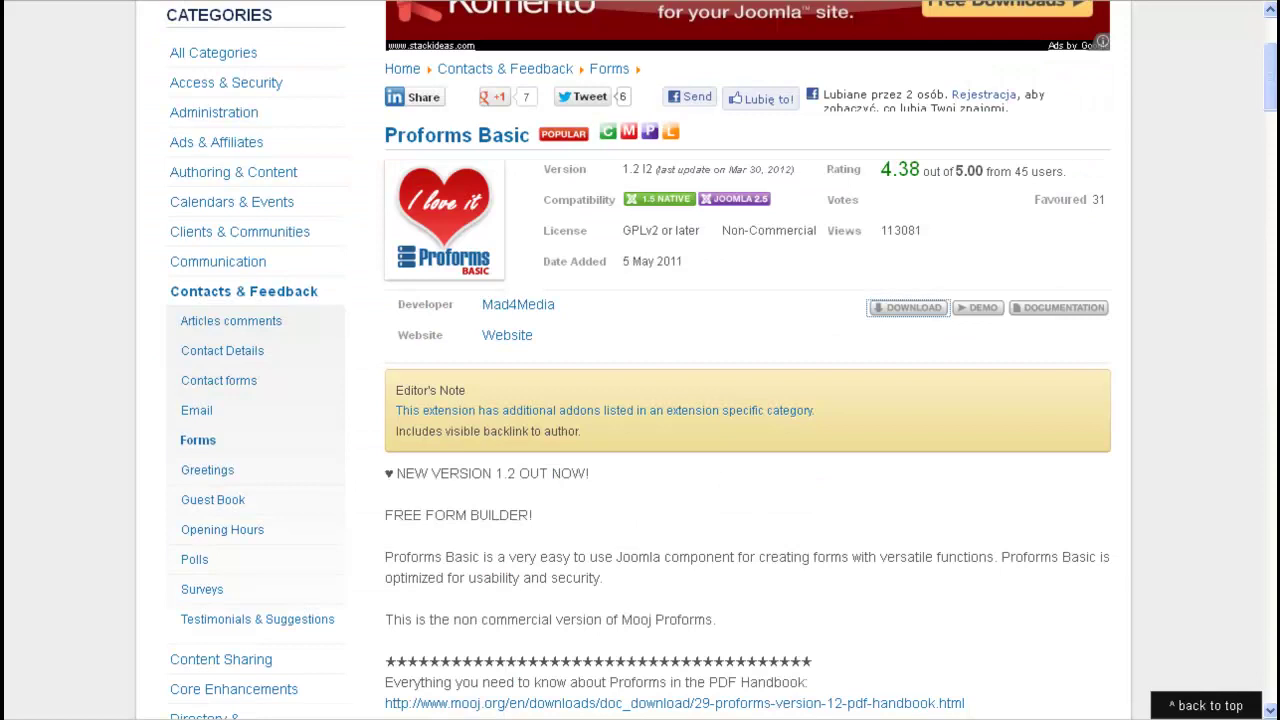
{"action": "left_click", "coordinate": [609, 68]}
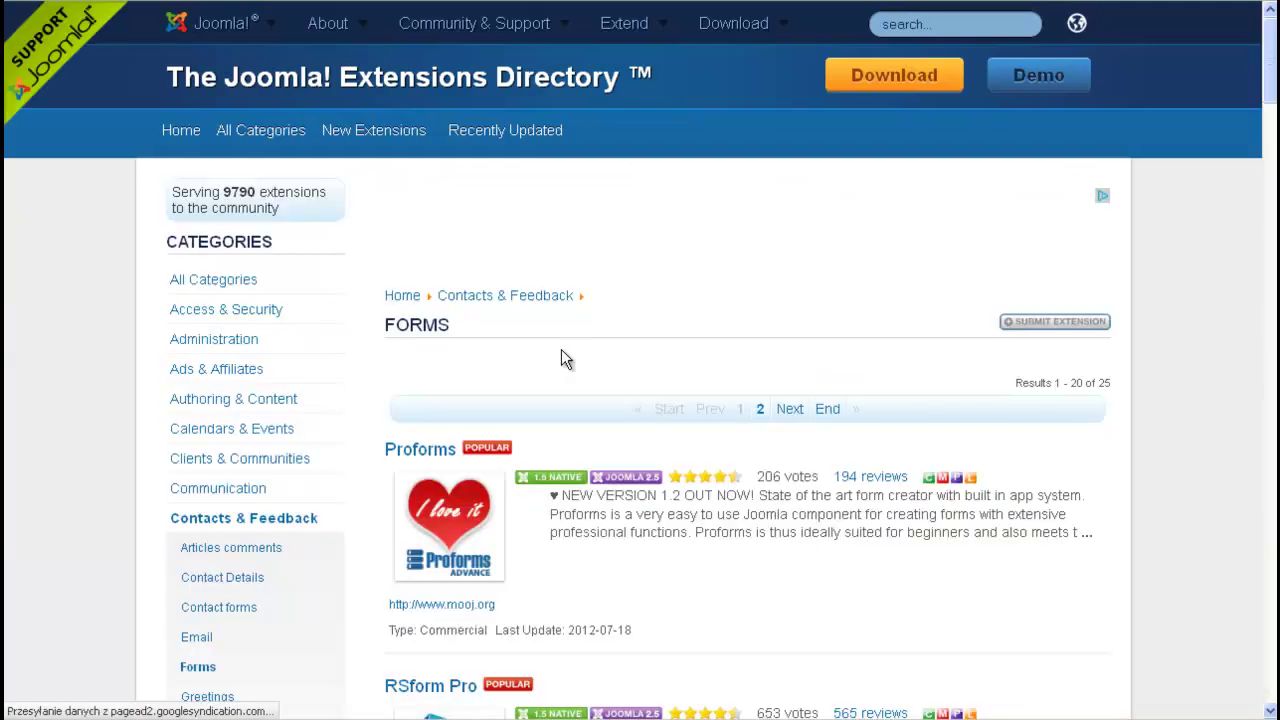
{"action": "scroll", "coordinate": [552, 379], "scroll_direction": "down", "scroll_amount": 20}
{"action": "scroll", "coordinate": [552, 380], "scroll_direction": "up", "scroll_amount": 10}
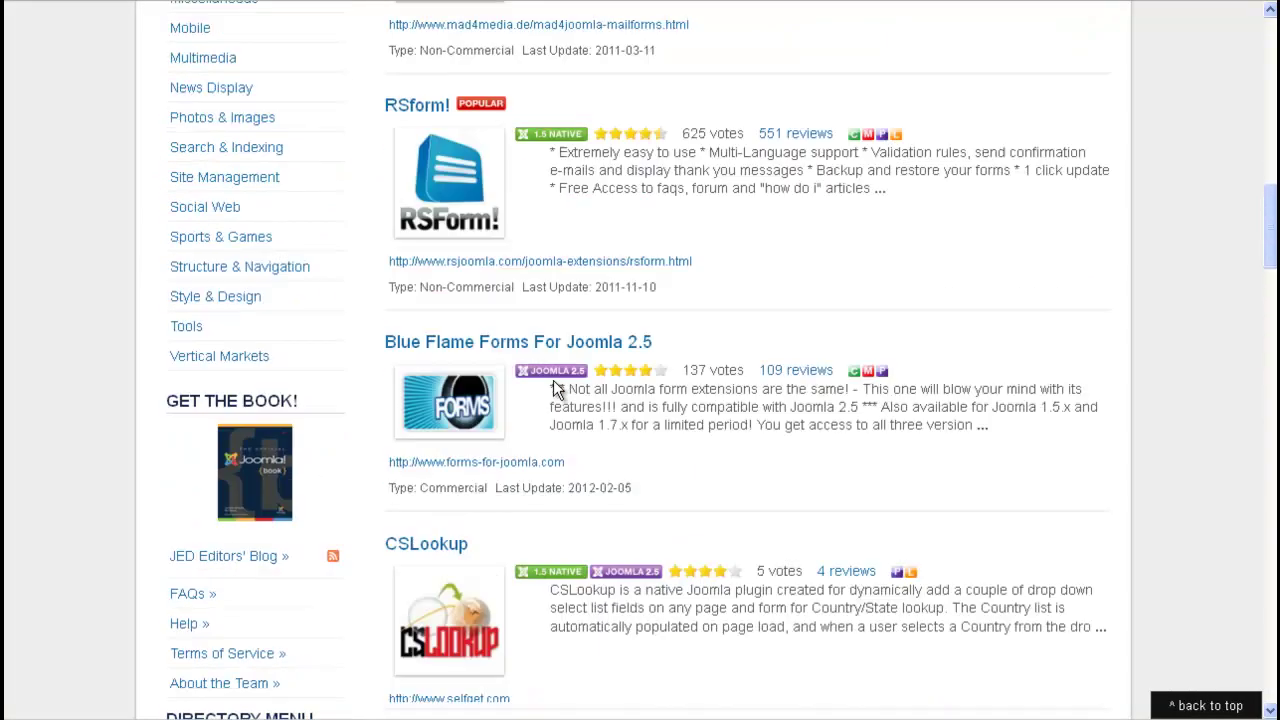
{"action": "scroll", "coordinate": [553, 381], "scroll_direction": "up", "scroll_amount": 10}
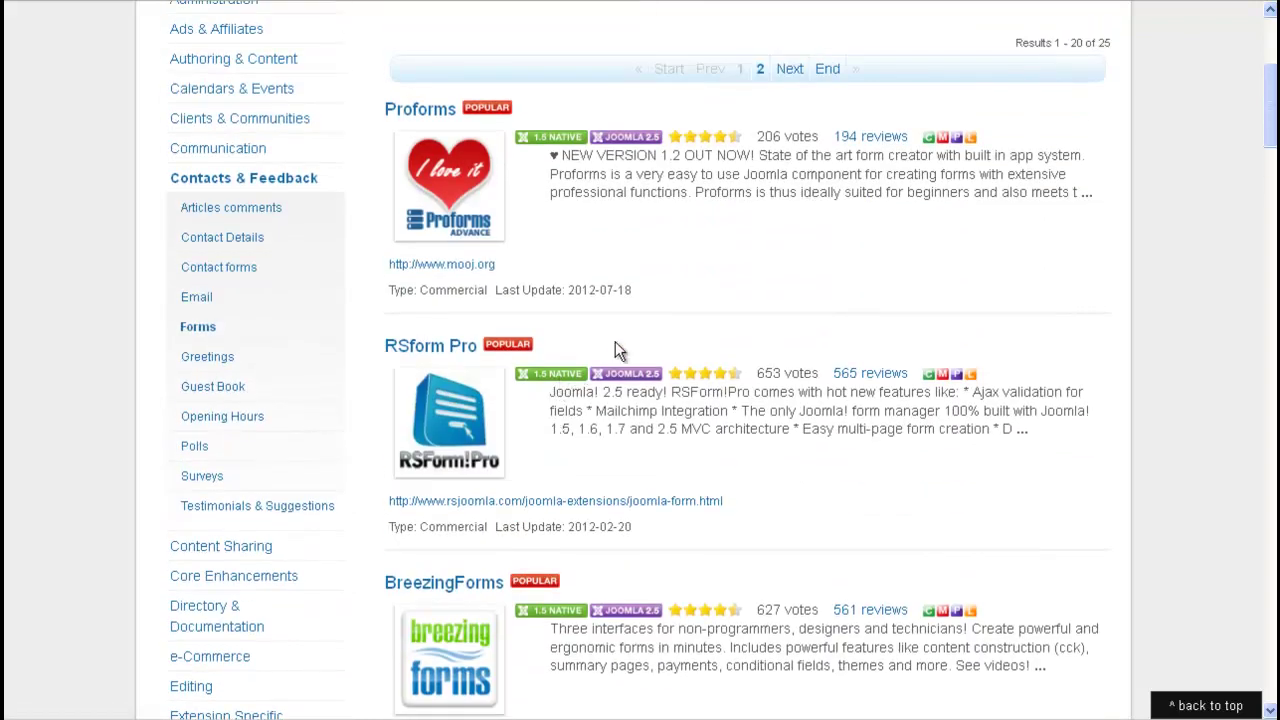